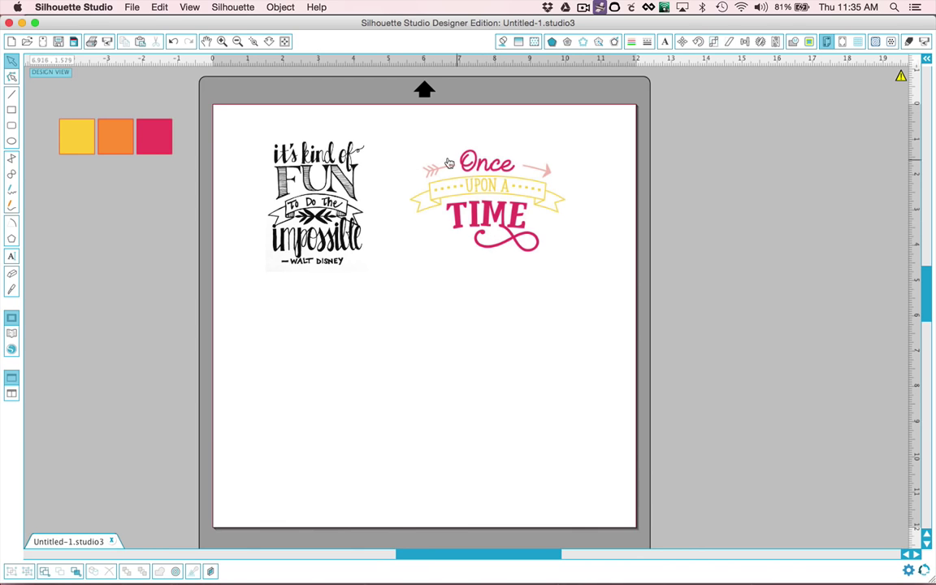
Step: Delete both sample designs to leave a blank page, then pick the Text tool
drag(272, 123, 566, 308)
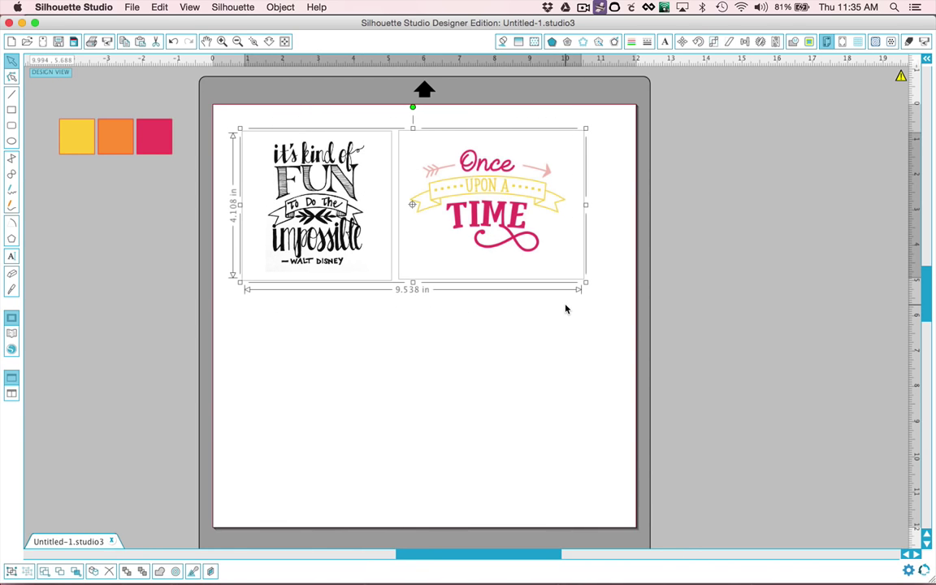
key(Delete)
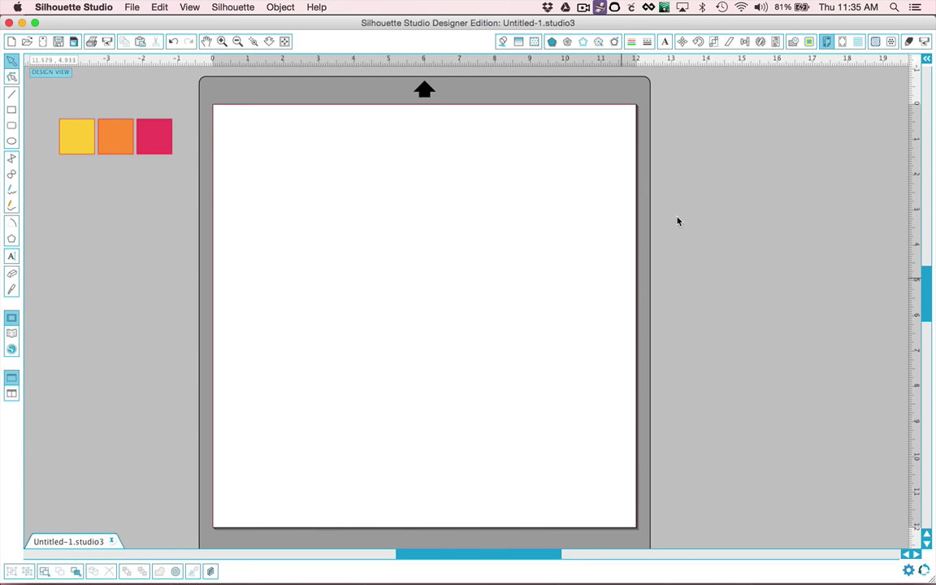
key(super+Tab)
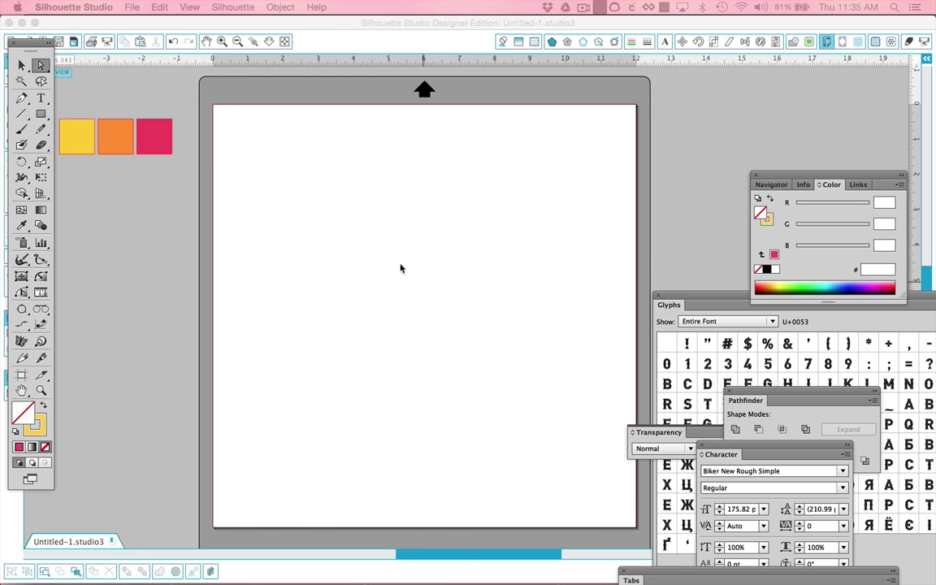
key(super+Tab)
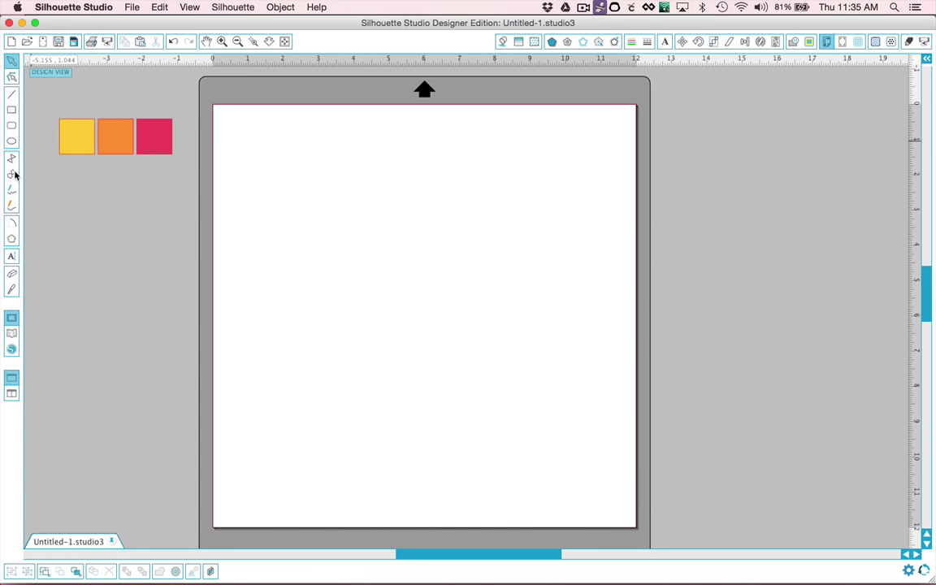
click(11, 256)
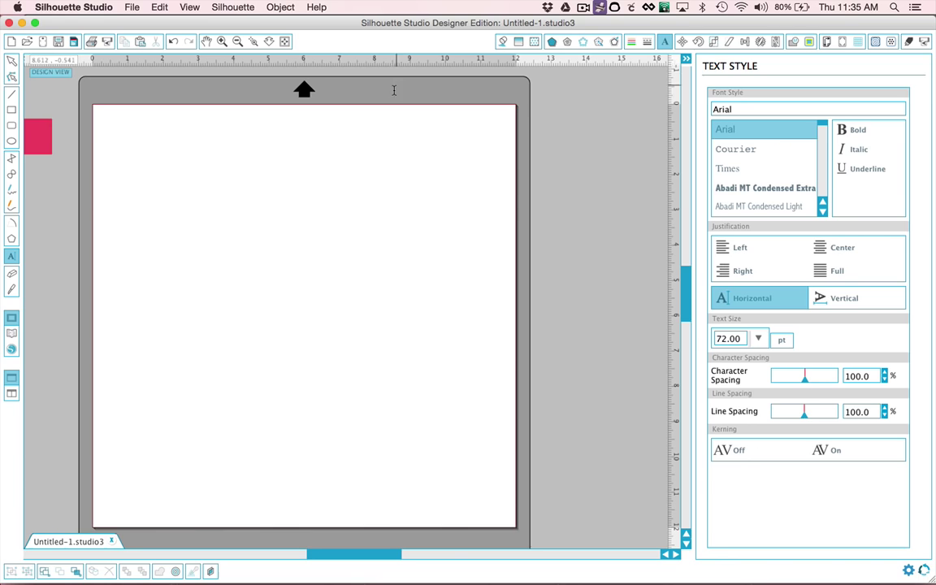
Step: Type 'it's the' and 'LITTLE' as two separate text lines near the top
click(251, 197)
text(i)
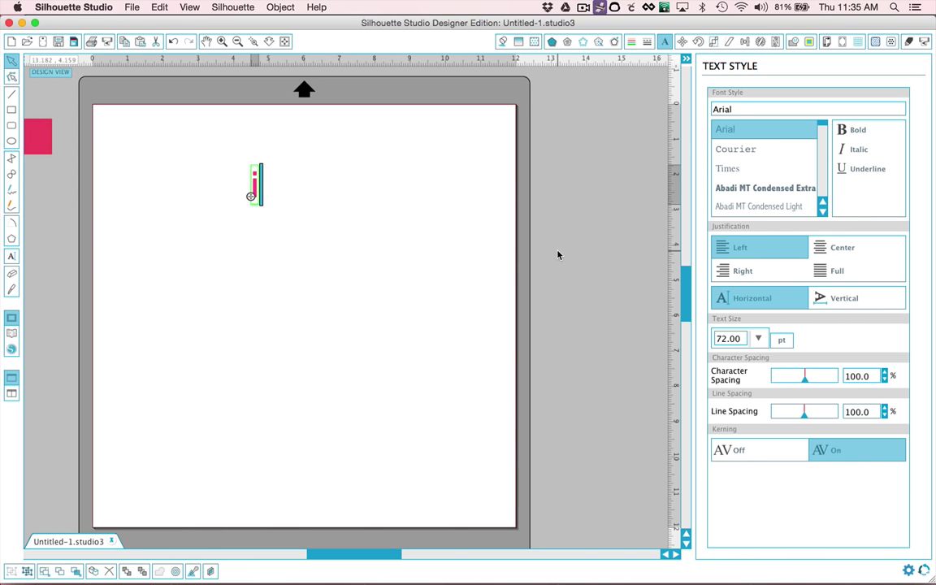
text(t's the)
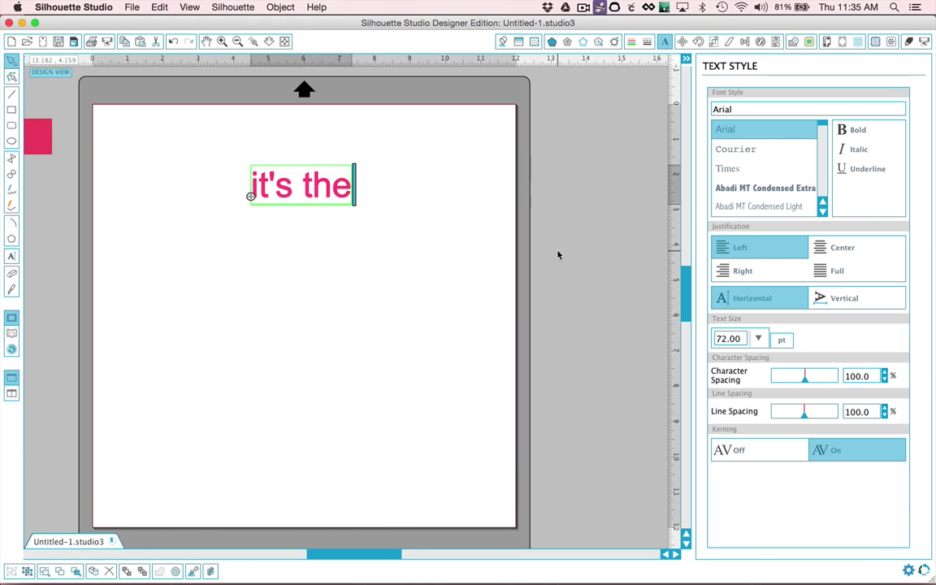
click(11, 256)
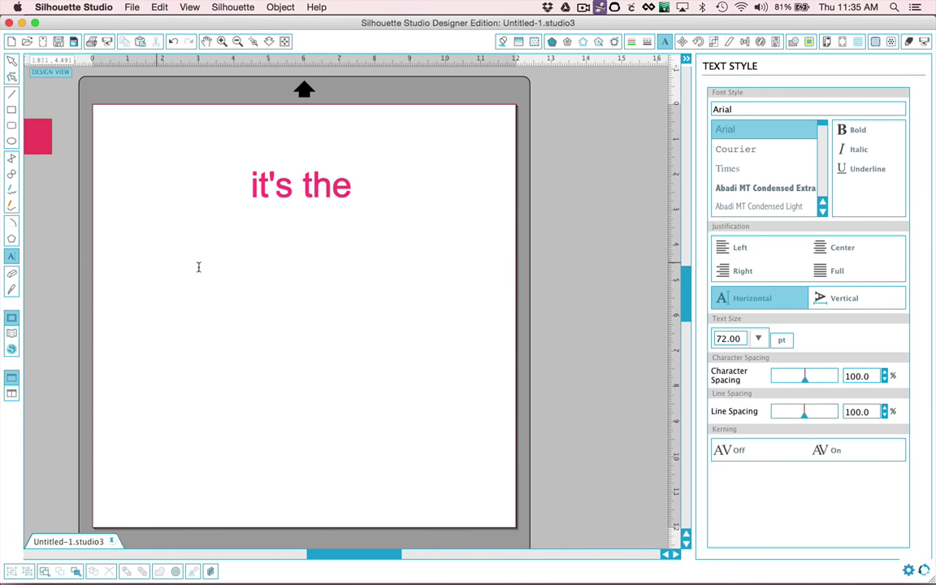
click(251, 261)
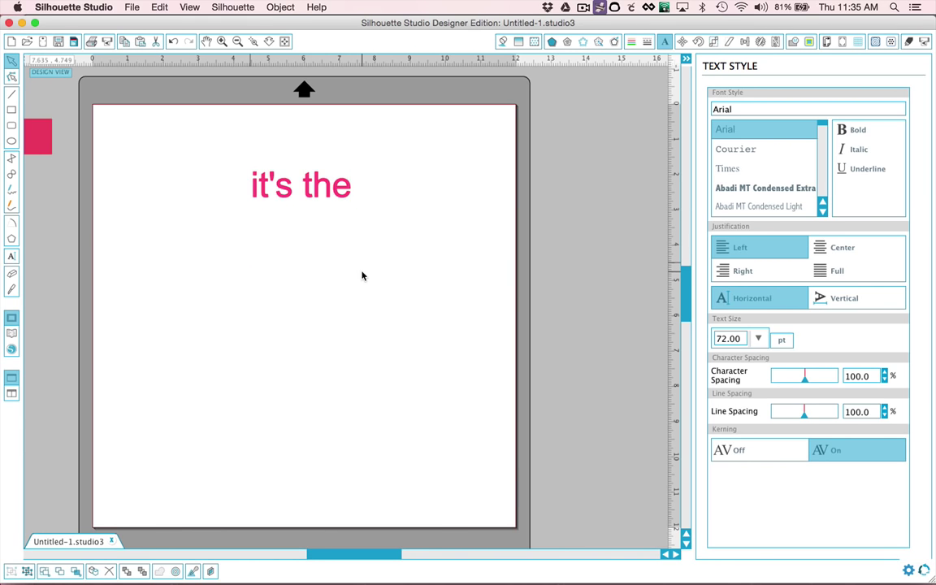
text(LITTLE THING)
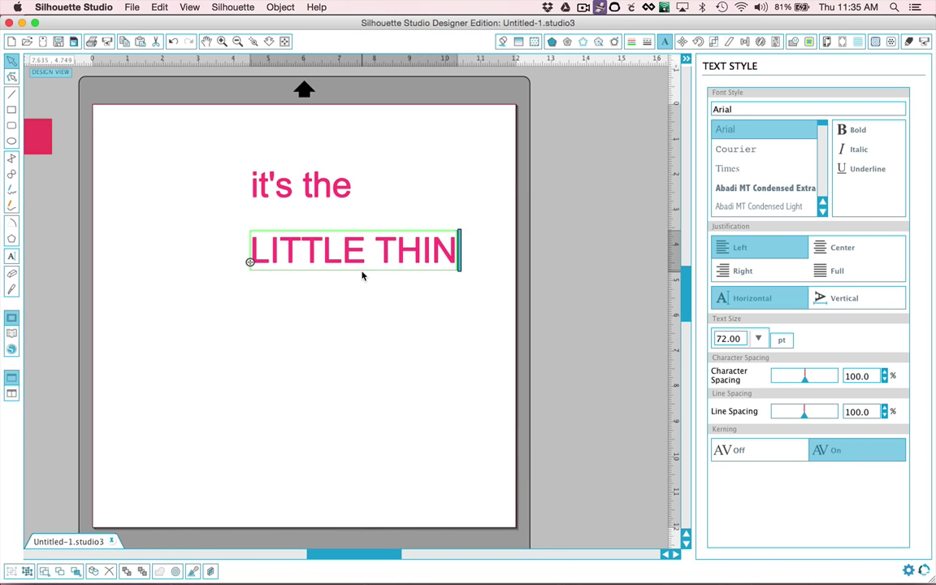
key(BackSpace)
key(BackSpace)
key(BackSpace)
key(BackSpace)
key(BackSpace)
key(BackSpace)
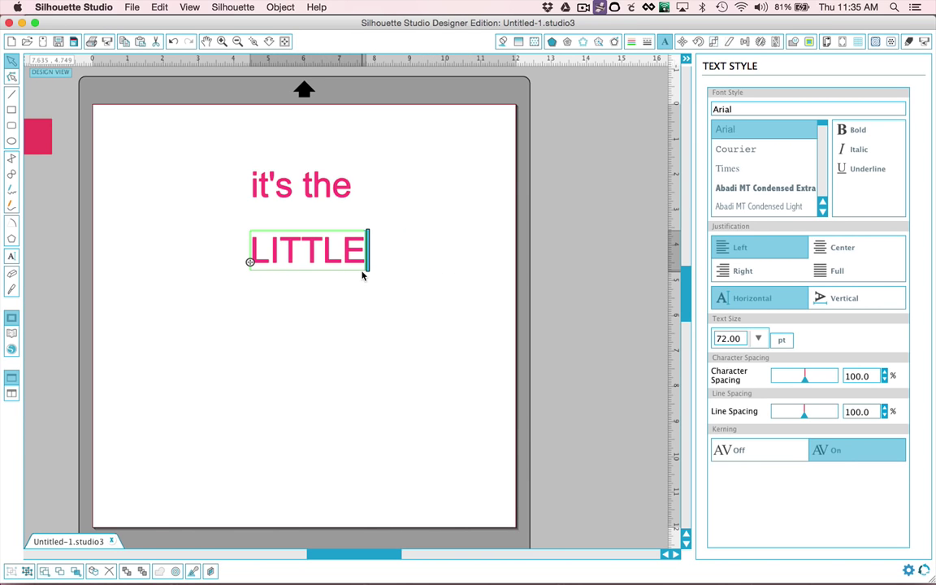
click(11, 256)
Step: Add 'THINGS IN' as a third line positioned under LITTLE, and start a fourth text box below
click(232, 298)
key(Escape)
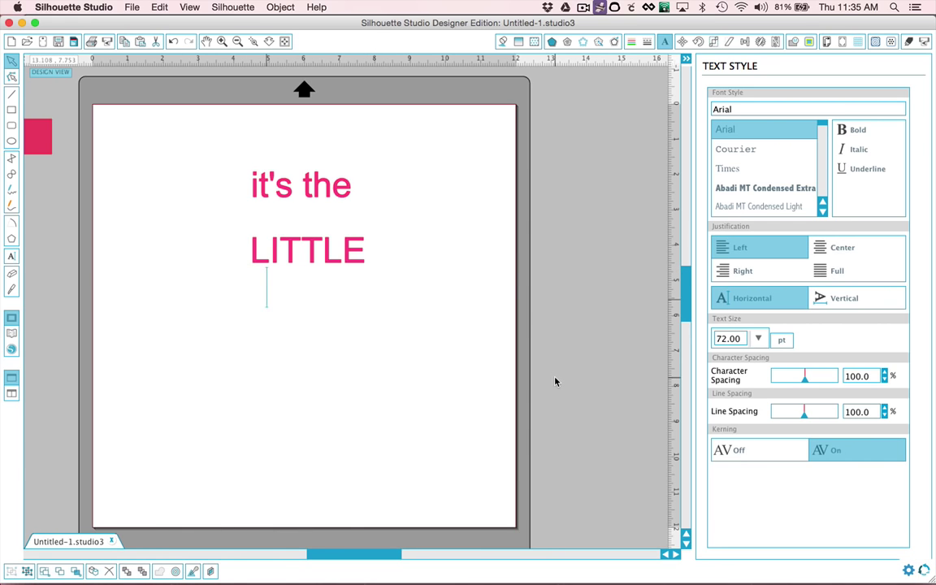
text(THINGS )
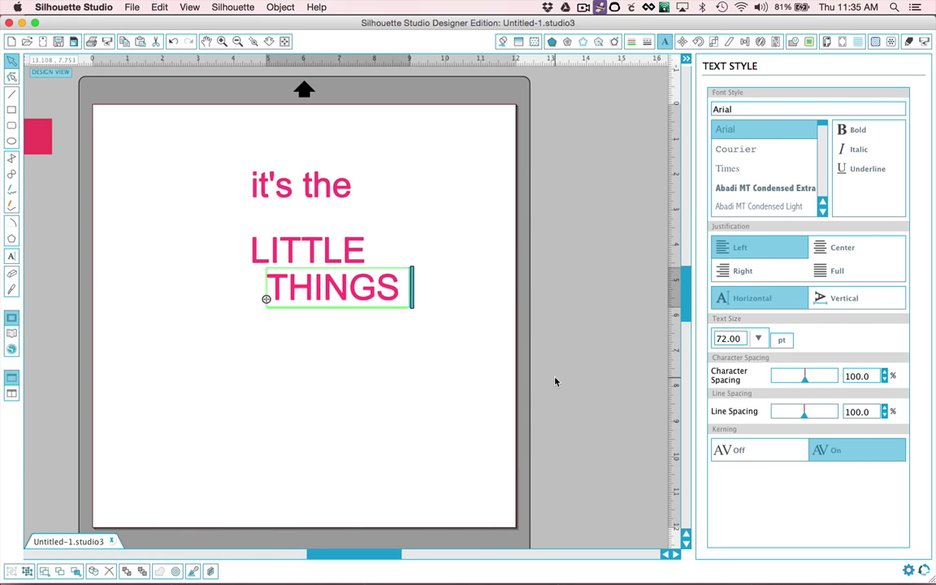
text(IN)
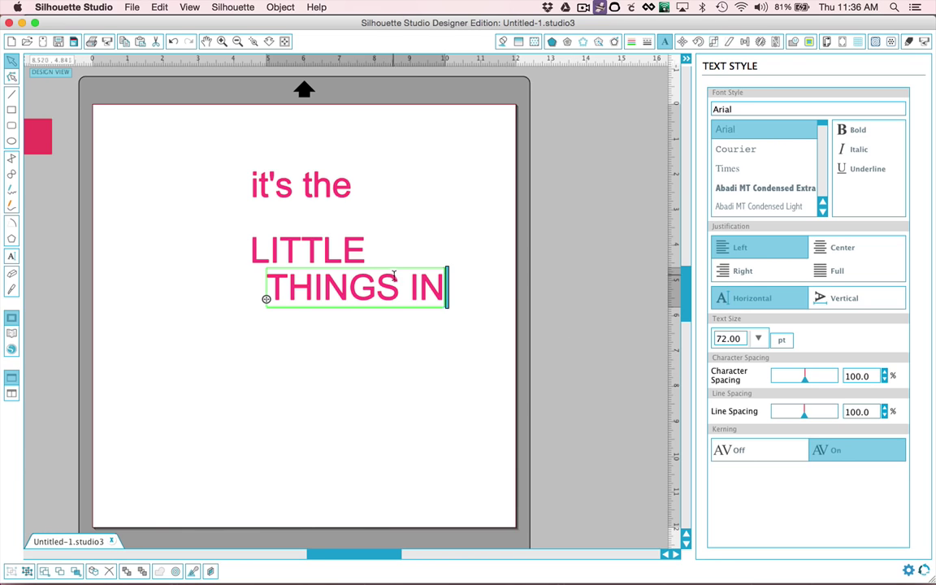
key(Escape)
drag(394, 280, 355, 295)
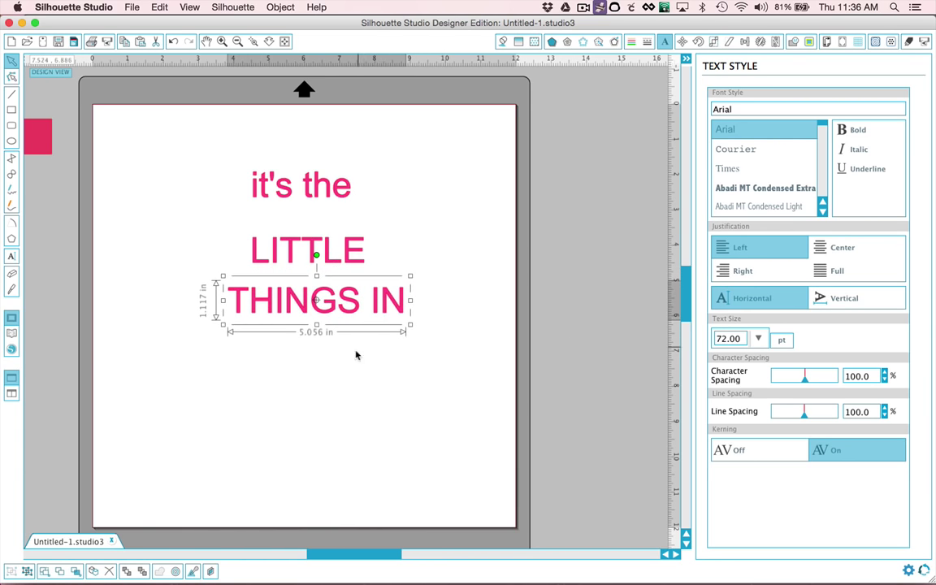
click(355, 355)
click(11, 258)
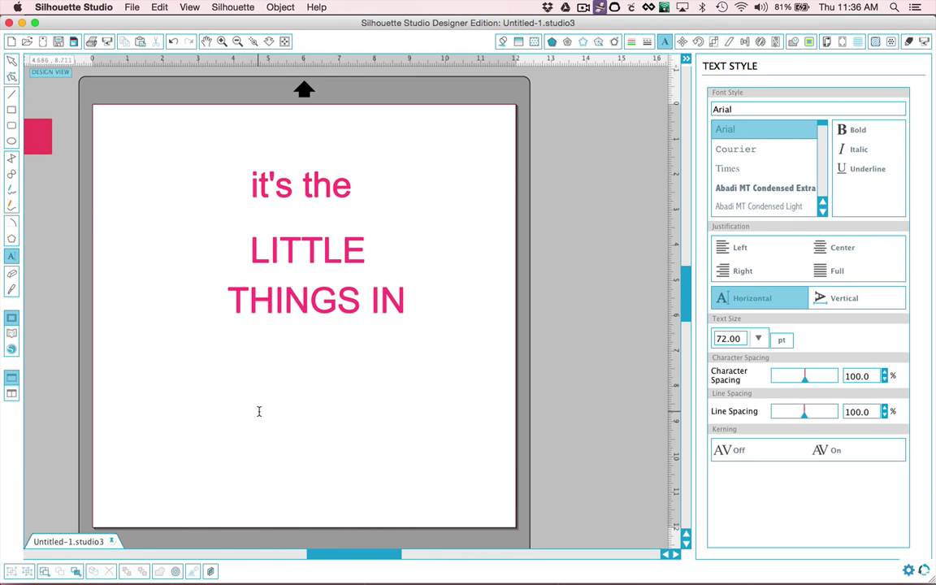
click(285, 361)
Step: Type 'LIFE' as the fourth text line
text(LIFE)
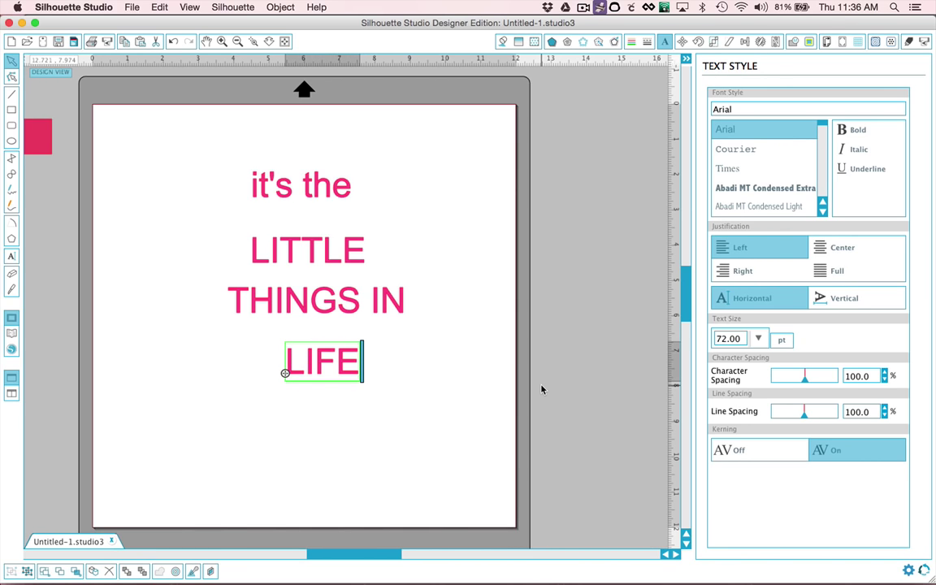
click(11, 61)
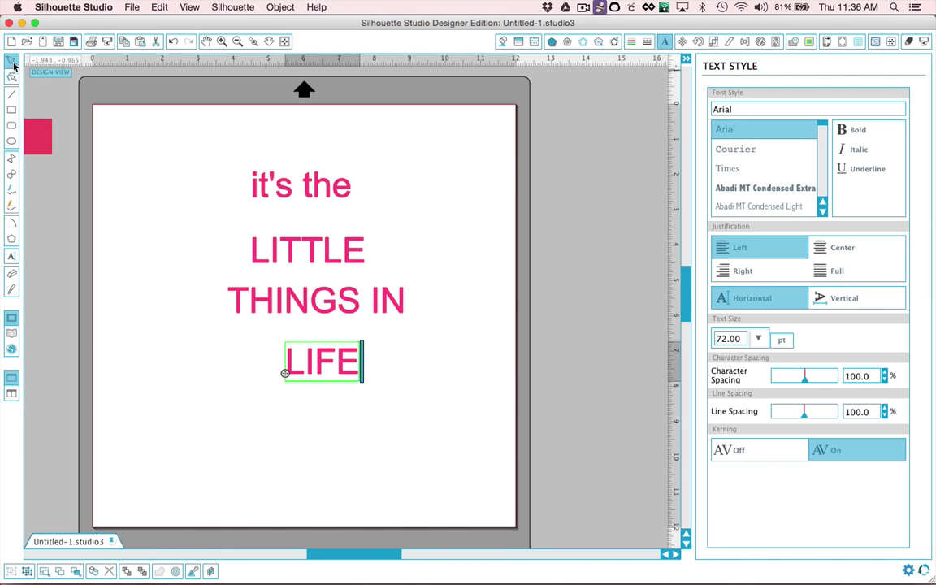
click(231, 141)
Step: Centre-align all four text lines, then select 'it's the' for restyling in Text Style
drag(231, 140, 370, 406)
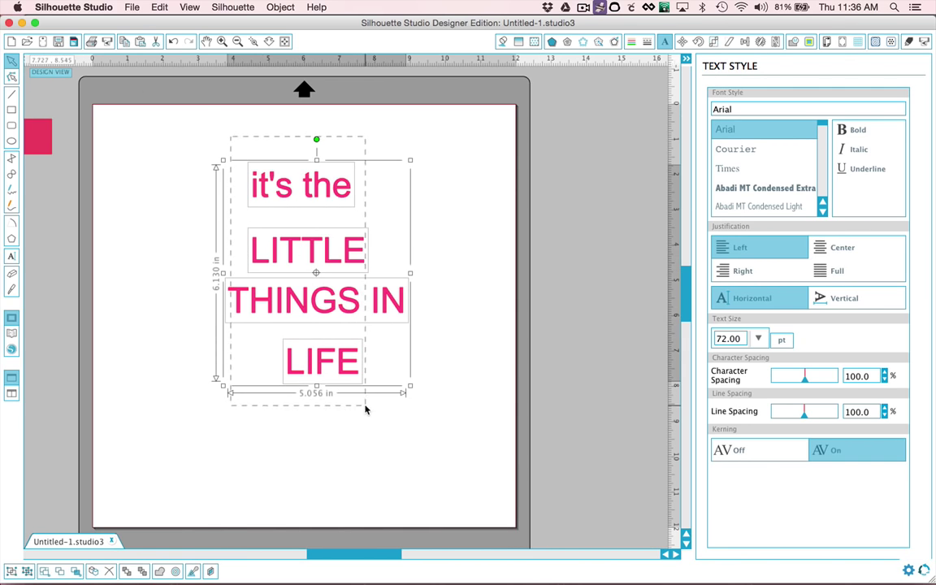
click(746, 42)
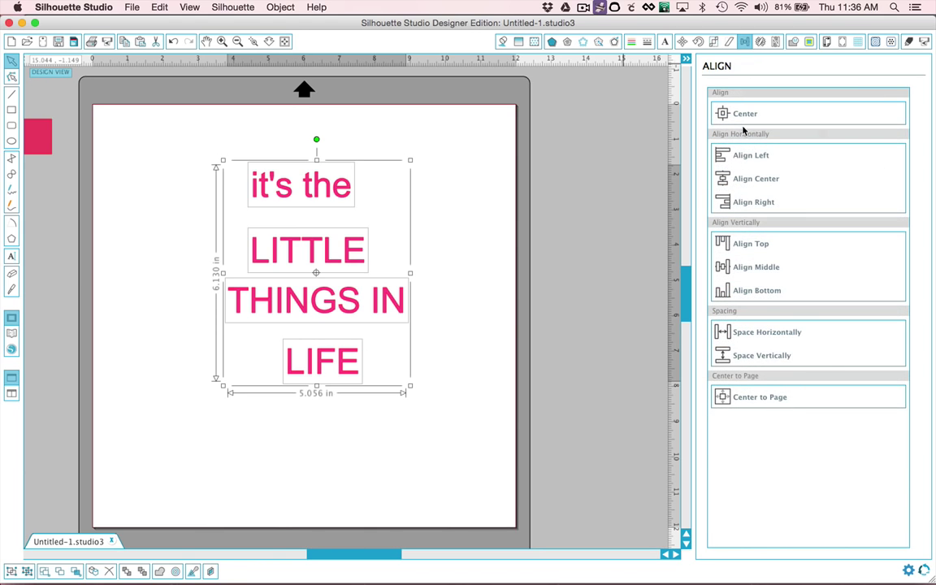
click(741, 179)
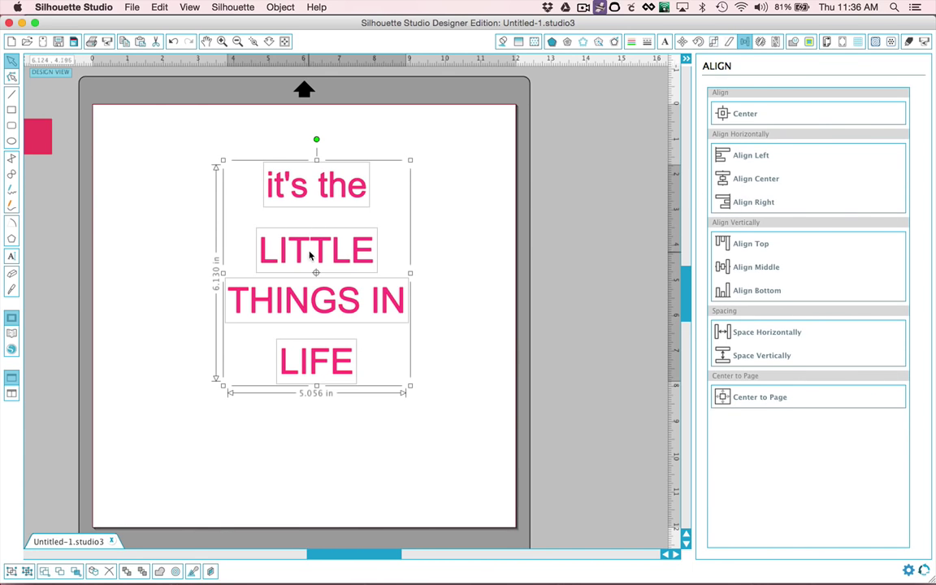
click(443, 411)
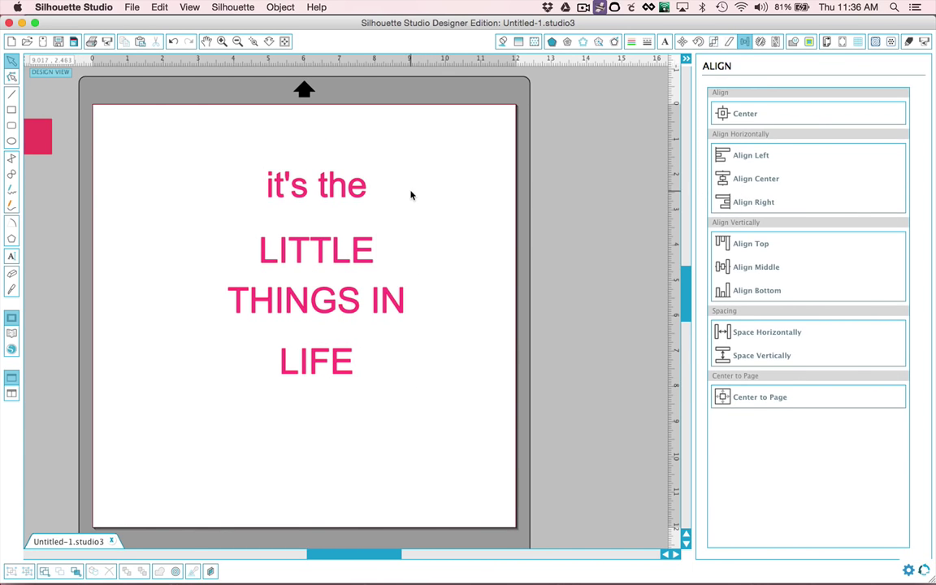
click(349, 193)
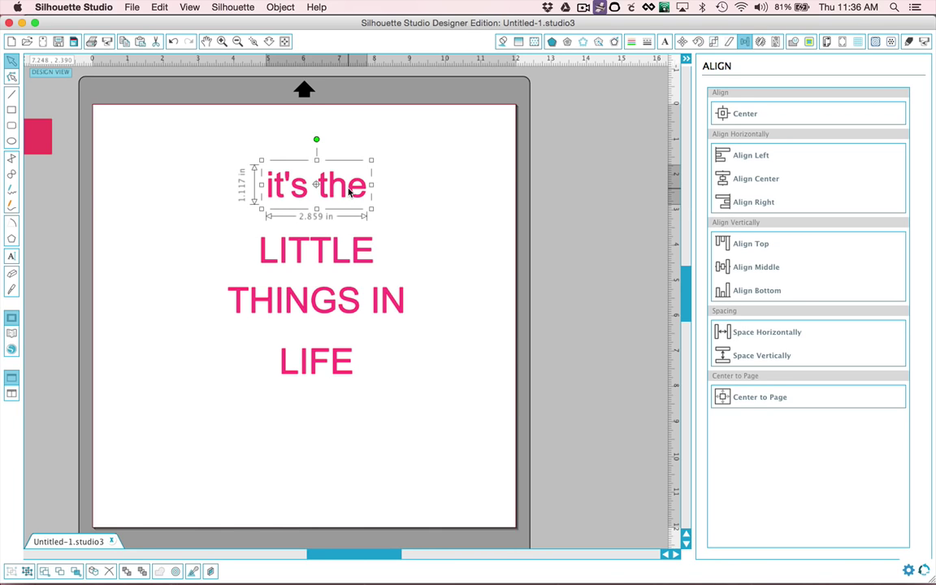
click(664, 41)
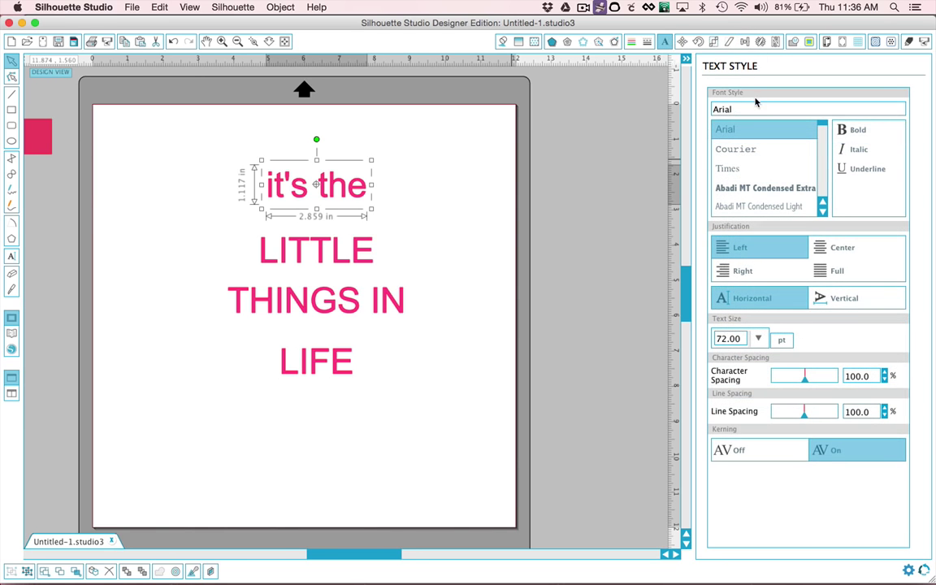
Step: Set 'it's the' in the Quintessa script font
double_click(749, 108)
text(QUINtessa)
key(Return)
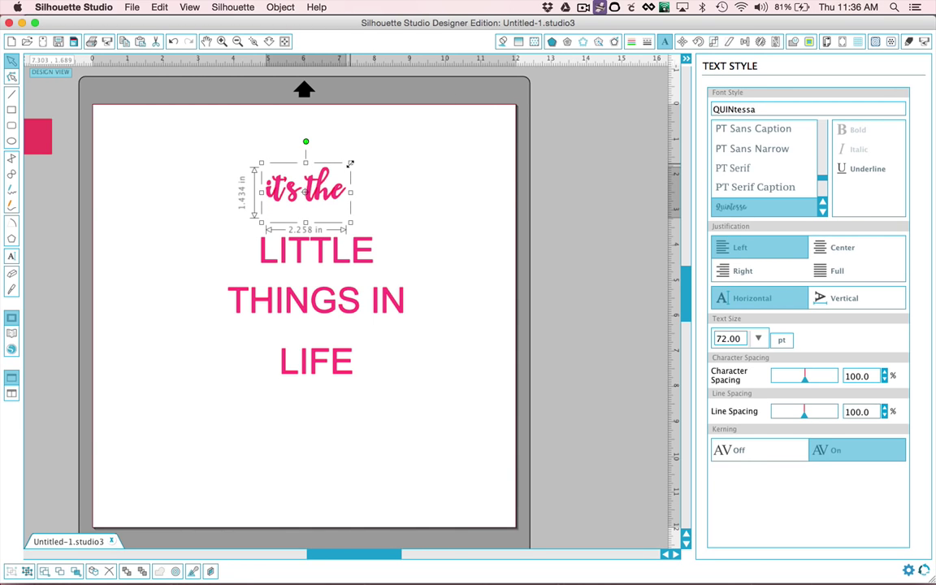
Step: Set 'LITTLE' in Young Heart, enlarge it and tuck it under 'it's the'
click(291, 236)
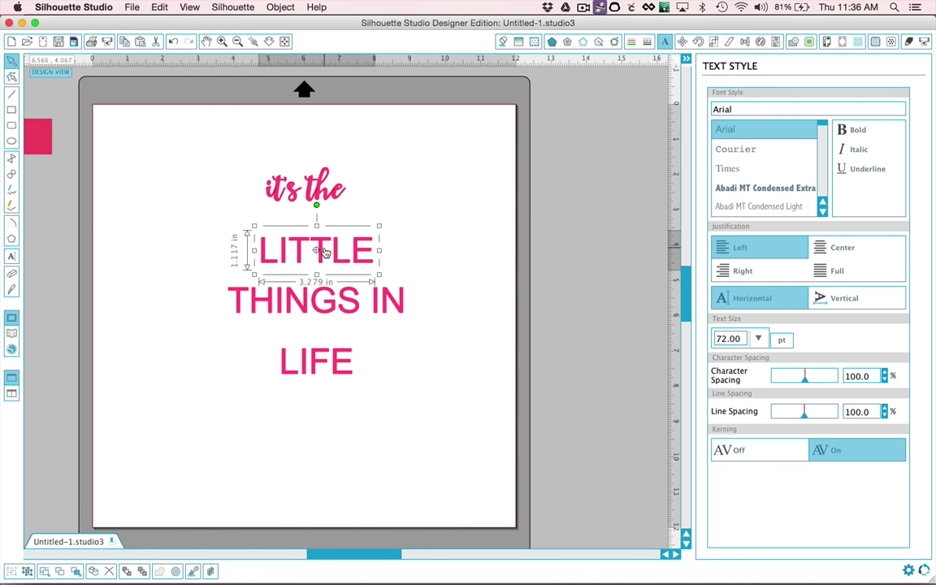
click(779, 108)
text(YOUNG)
key(Return)
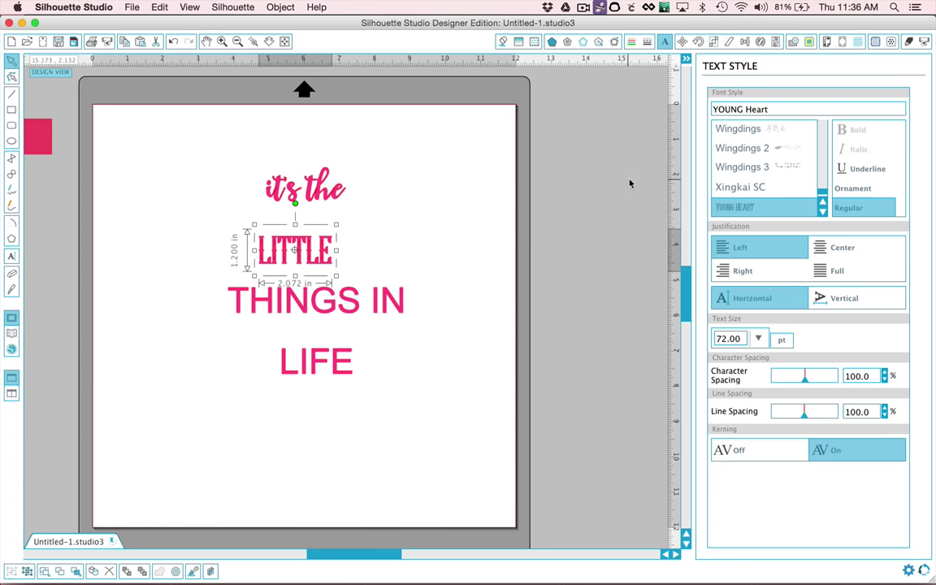
click(822, 210)
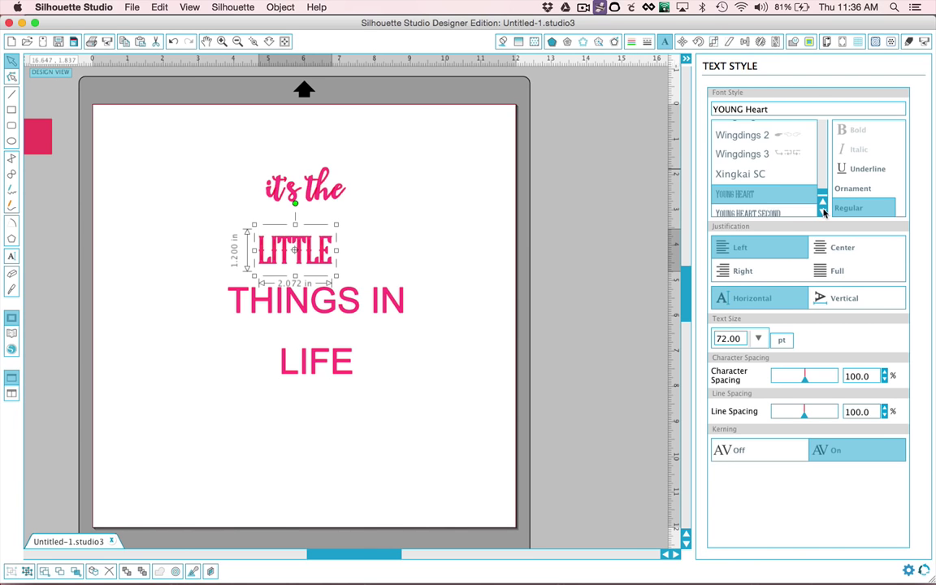
click(821, 210)
click(768, 200)
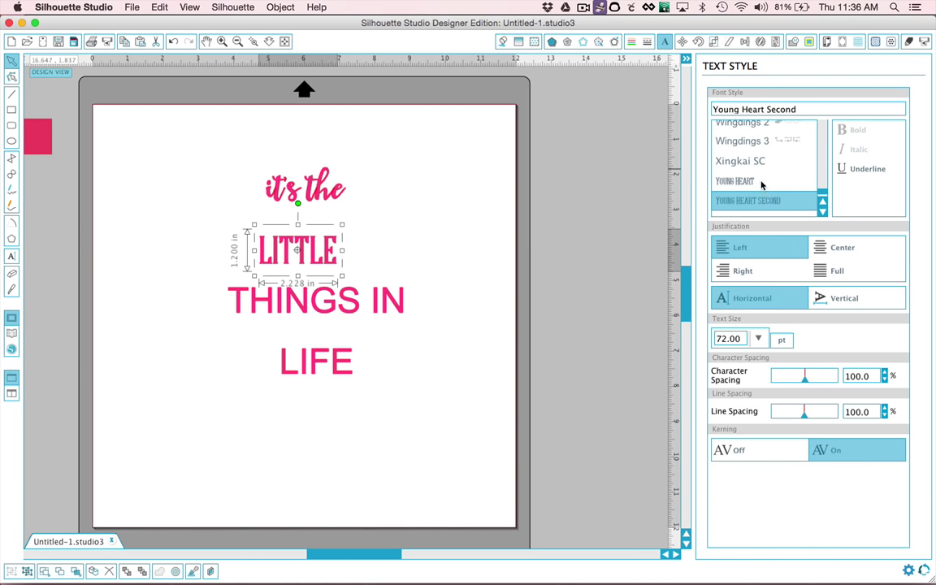
click(761, 181)
drag(342, 224, 419, 175)
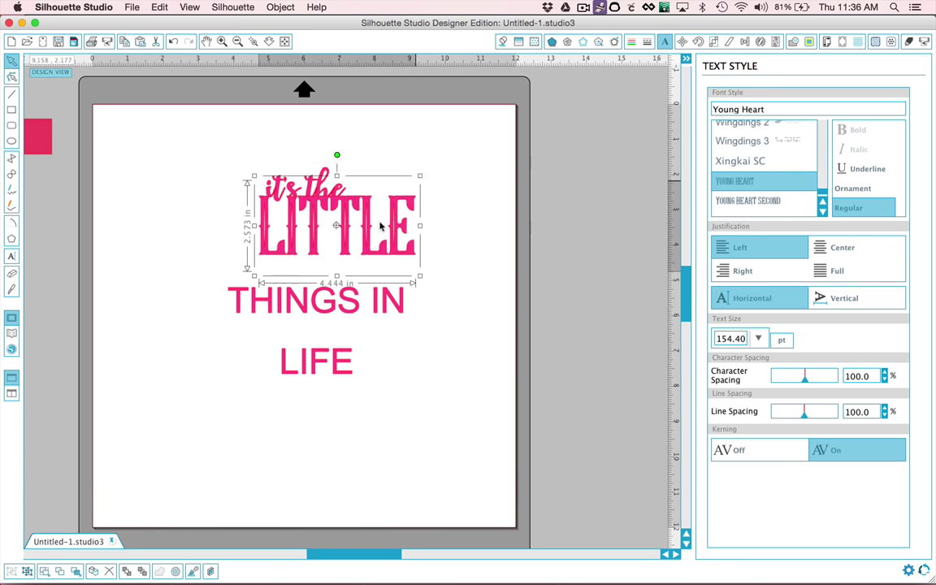
drag(380, 227, 347, 291)
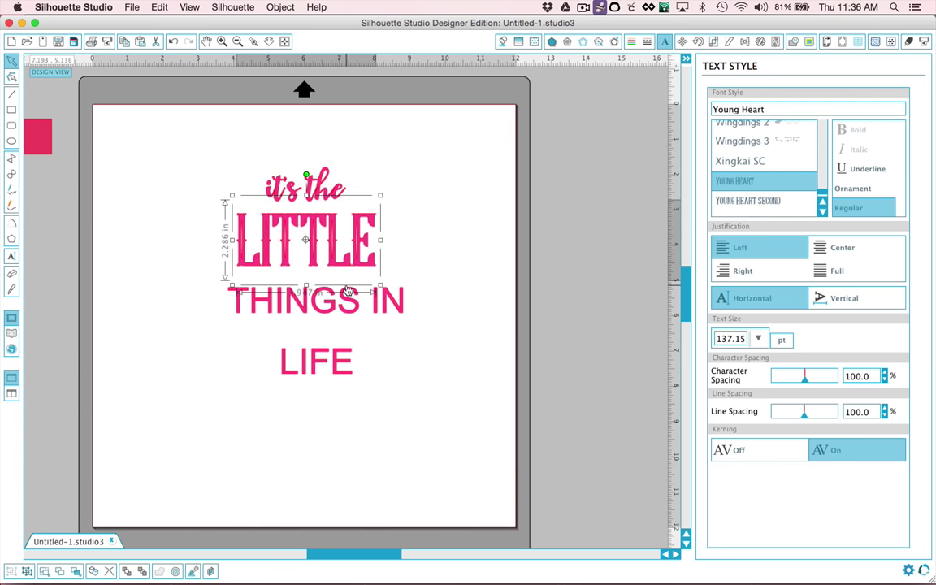
click(347, 291)
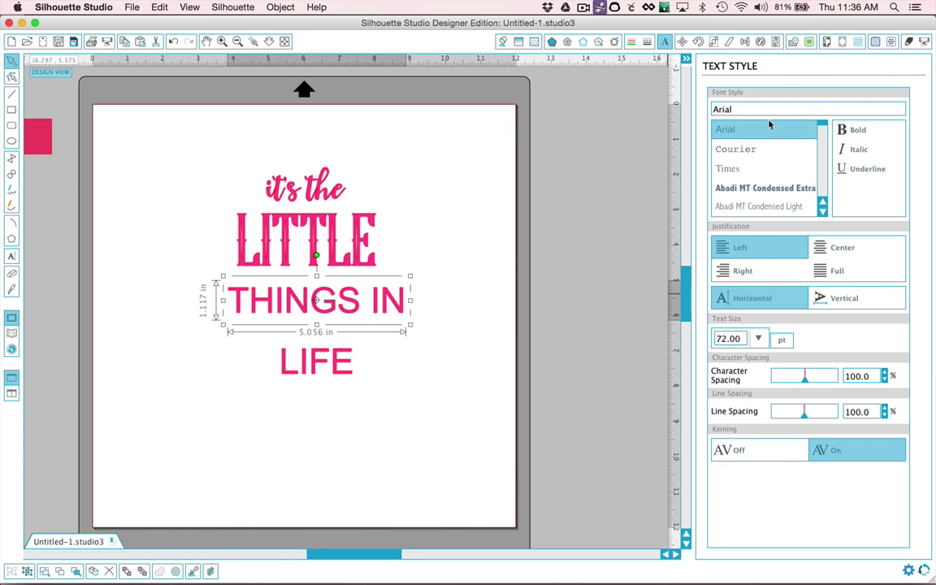
Step: Set 'THINGS IN' to Young Heart Second and centre it under LITTLE
click(745, 109)
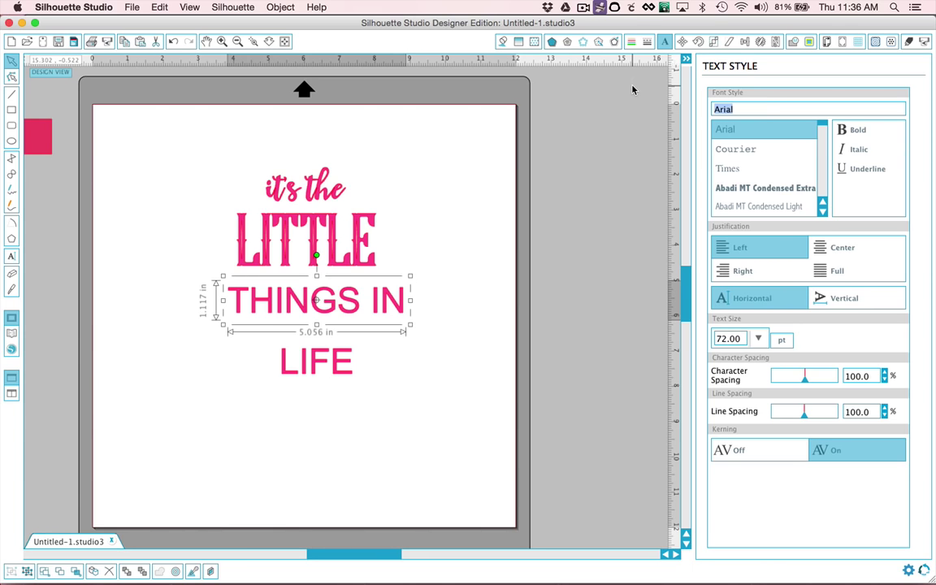
text(YOUNg Heart)
key(Return)
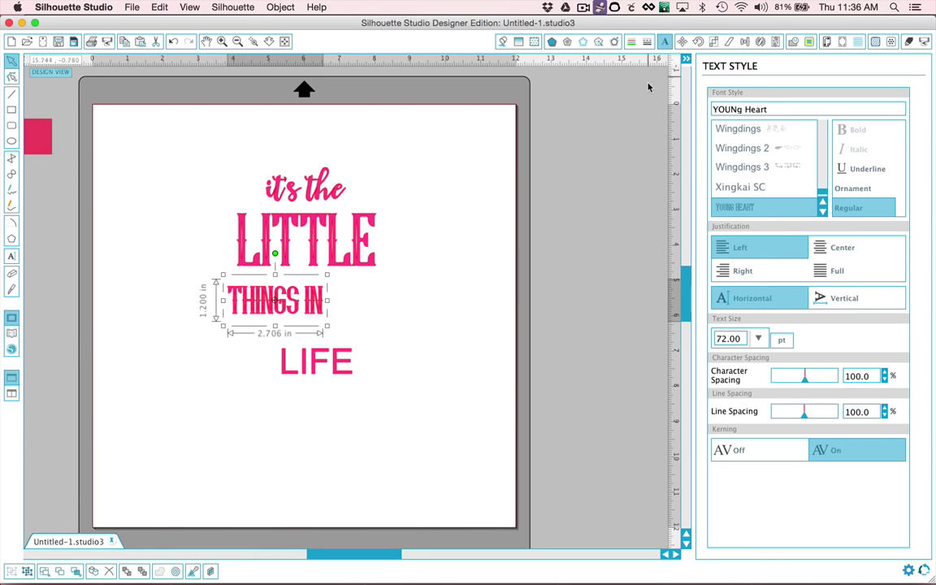
click(823, 211)
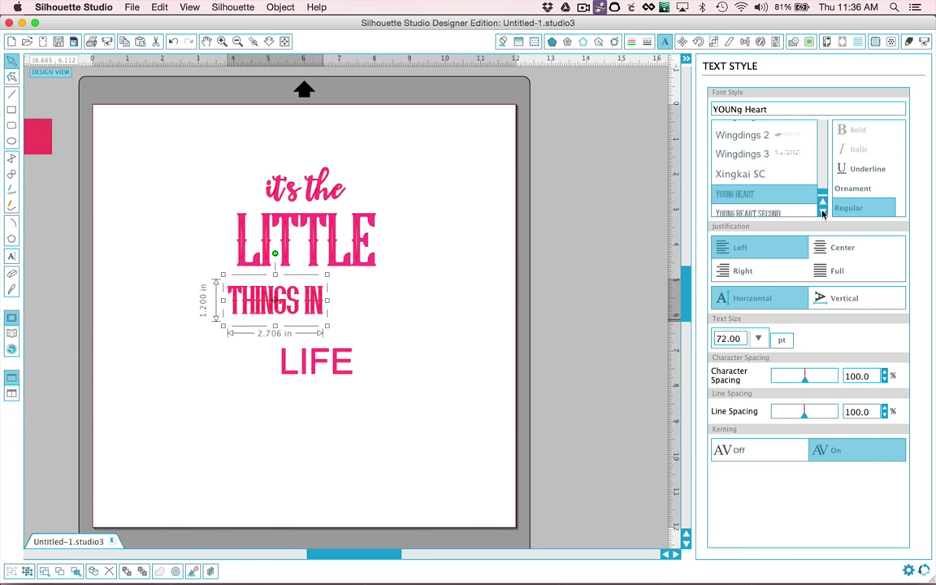
click(767, 207)
drag(278, 284, 305, 280)
Step: Set 'LIFE' in Biker New Normal and enlarge it to about 140 pt
click(340, 373)
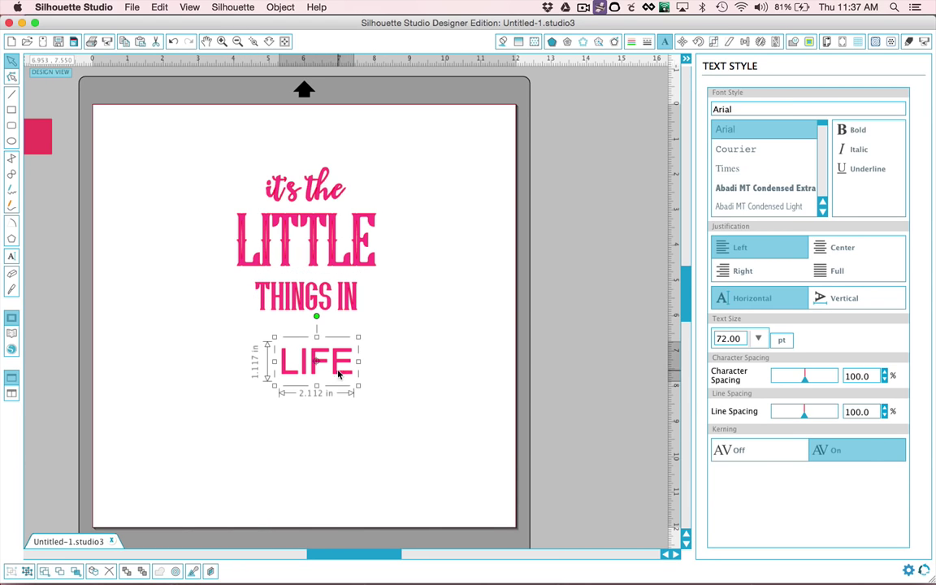
double_click(777, 109)
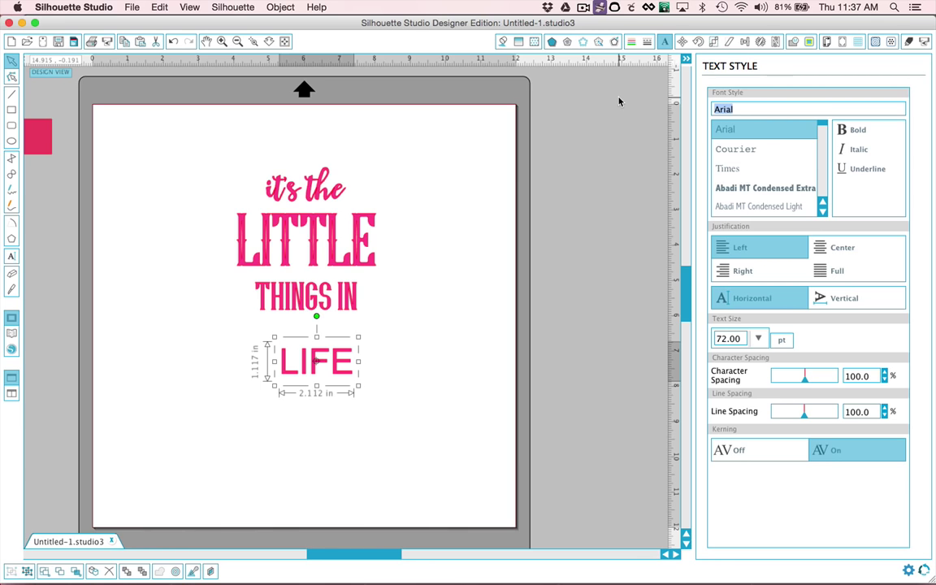
text(bik)
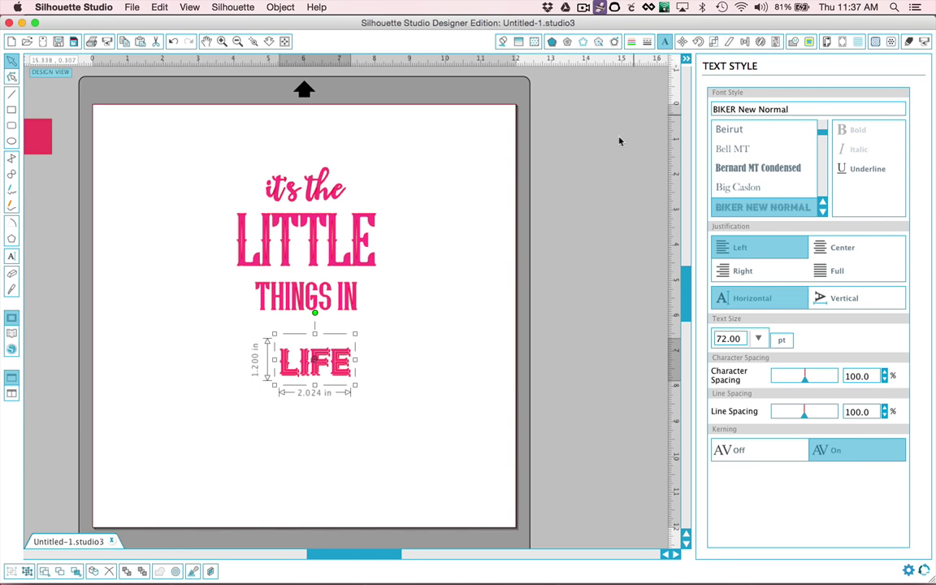
drag(355, 387, 363, 367)
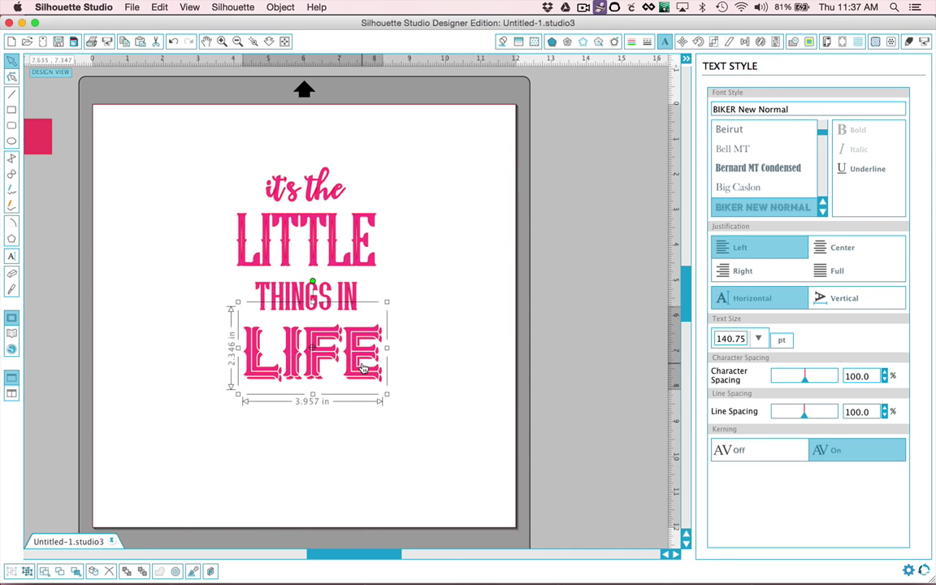
click(424, 351)
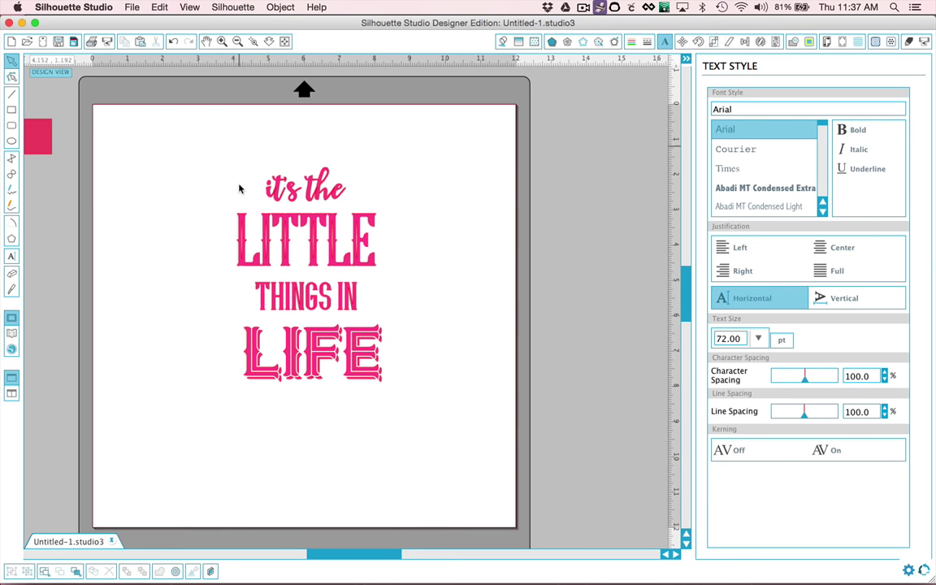
Step: Select all four text lines and group them
drag(167, 130, 366, 393)
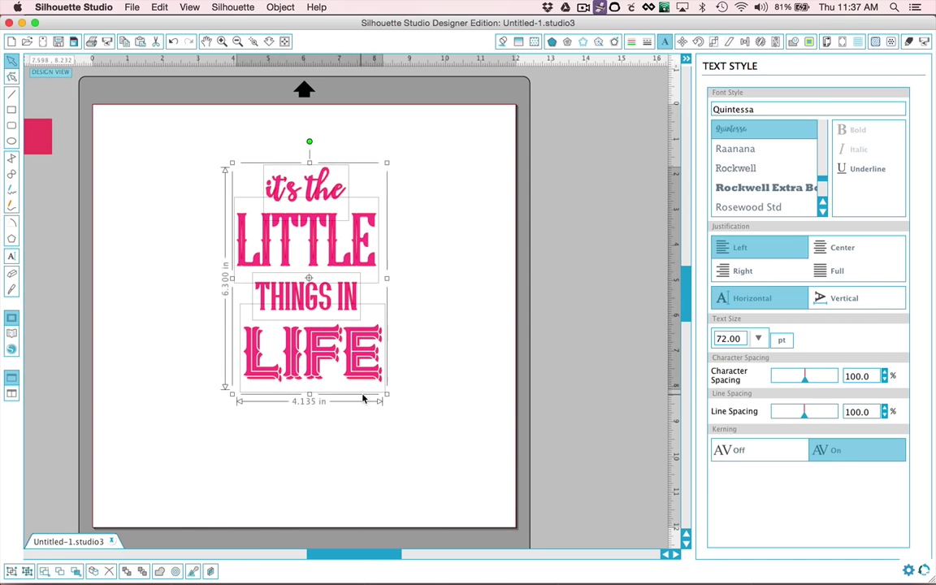
click(348, 337)
key(super+a)
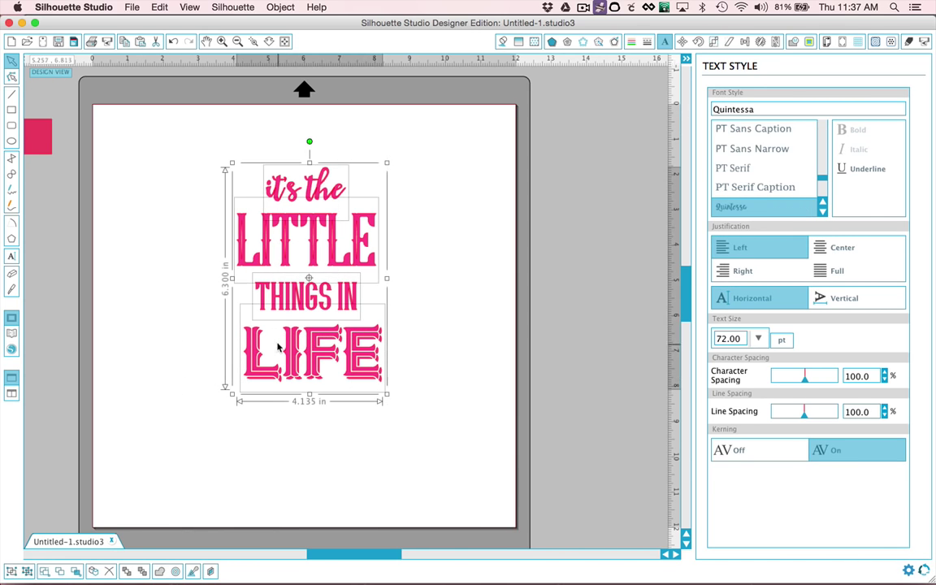
click(277, 347)
drag(202, 173, 387, 383)
key(super+g)
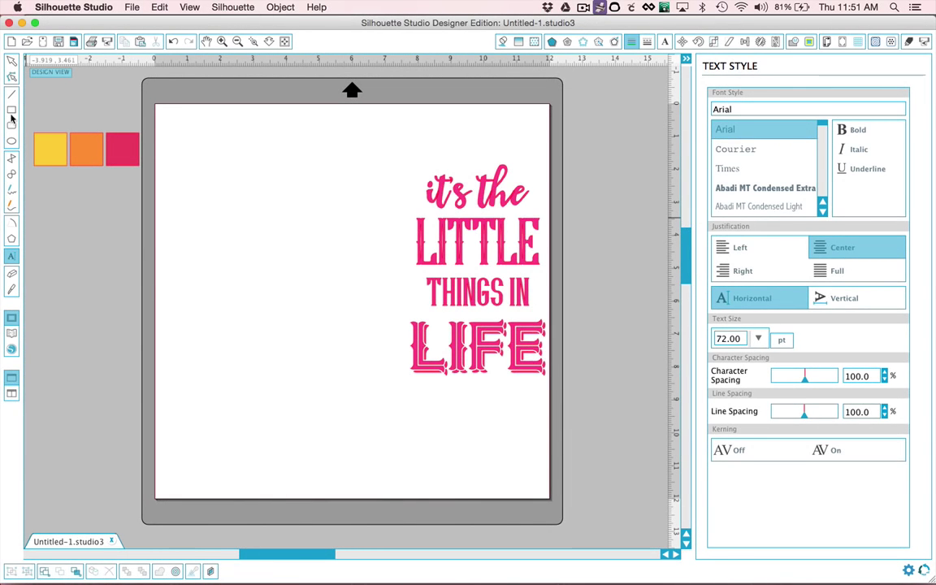
Step: Draw a 2.826 × 0.751 in pink rectangle and pull its bottom-left corner inward into a slant
click(11, 111)
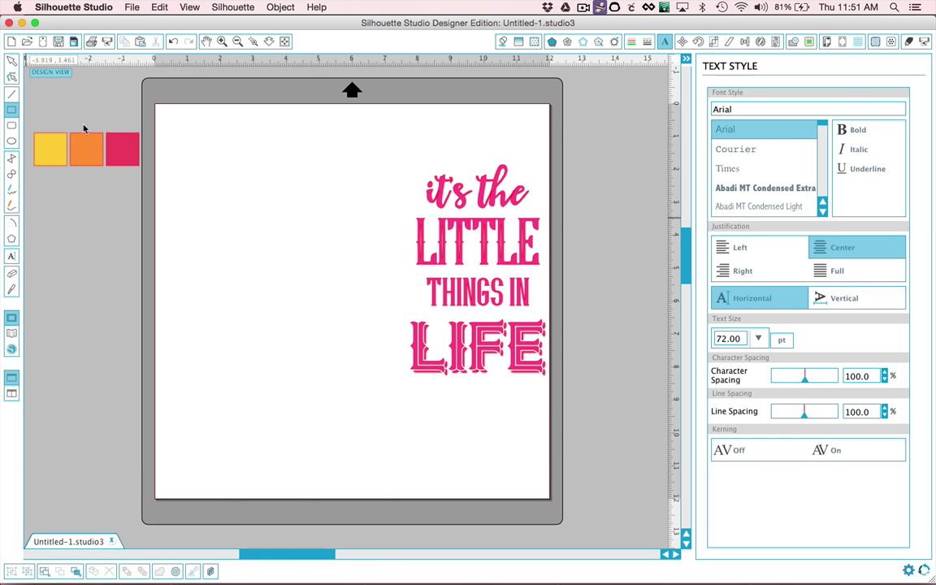
drag(234, 195, 325, 219)
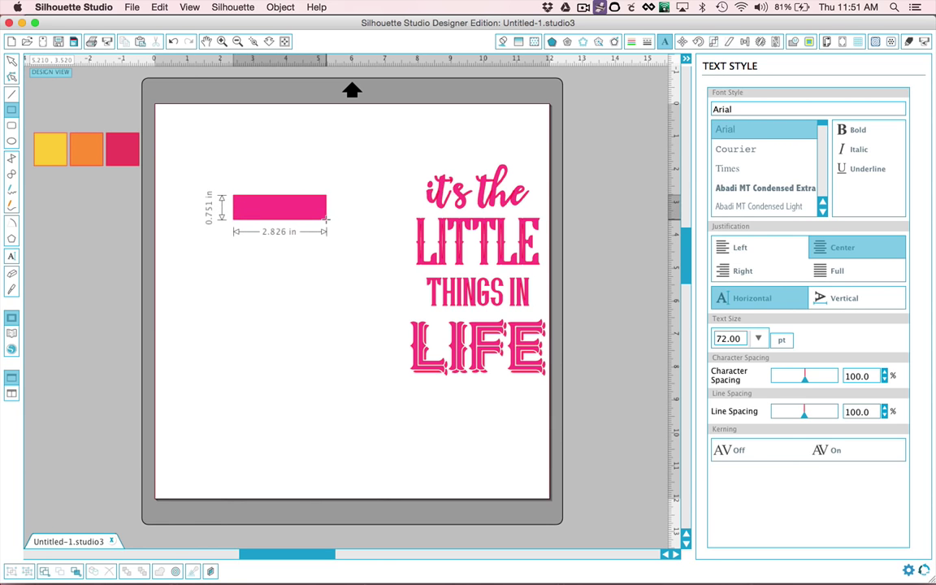
double_click(253, 208)
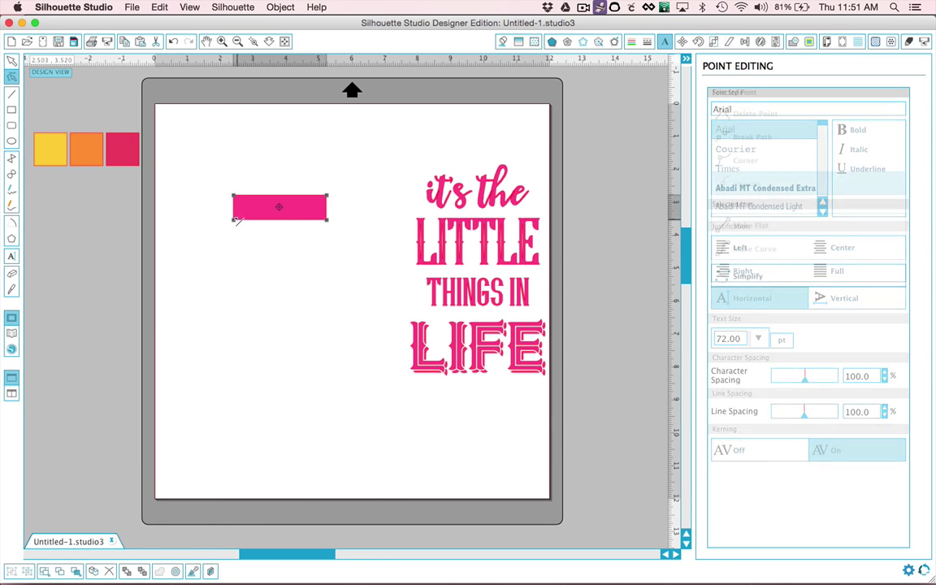
click(234, 221)
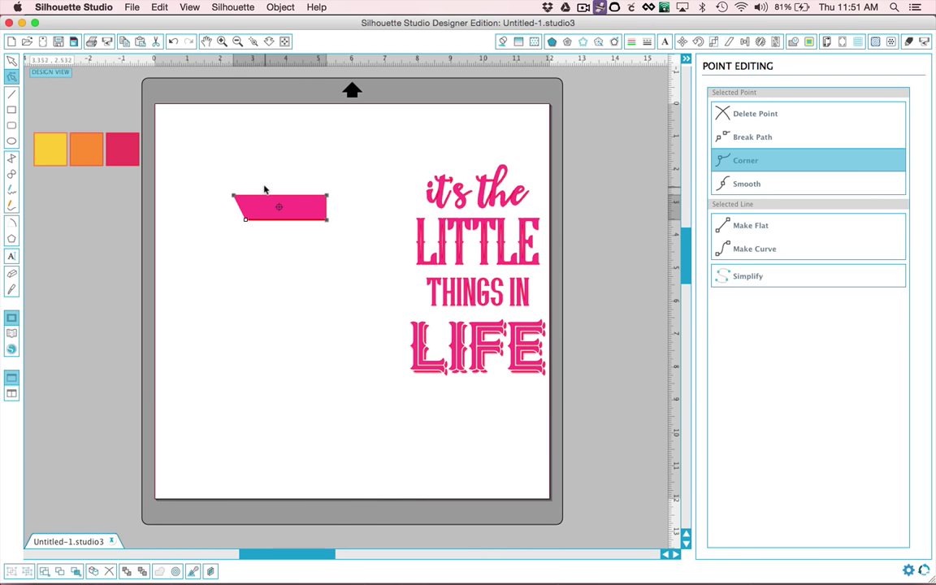
double_click(271, 209)
click(271, 209)
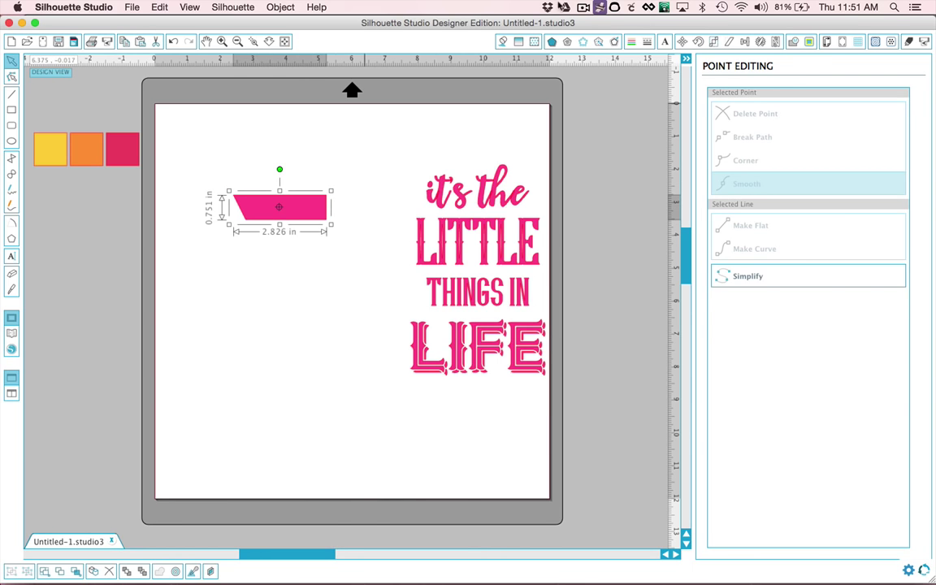
Step: Mirror the slanted shape above and to the right to form a notched ribbon, shifted left
click(760, 40)
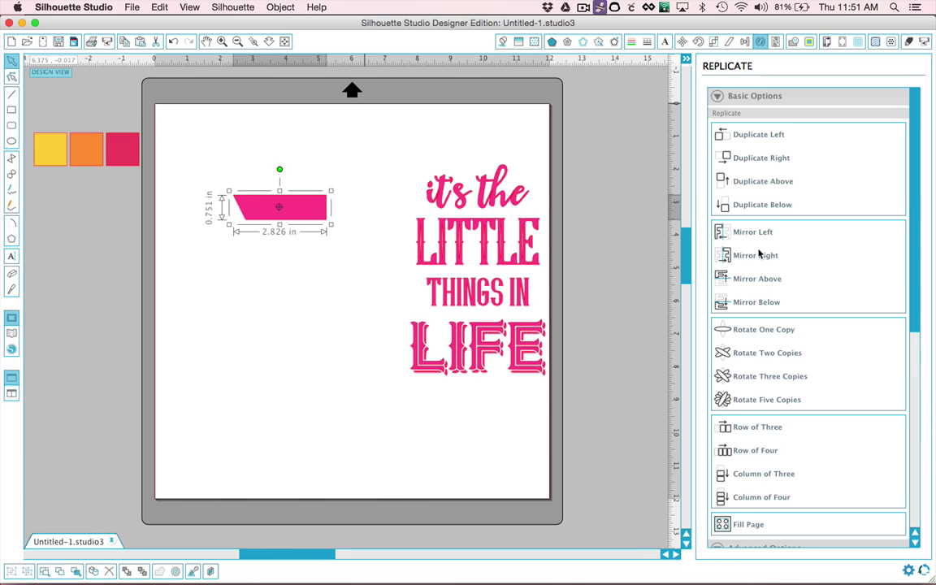
click(756, 279)
drag(200, 154, 299, 264)
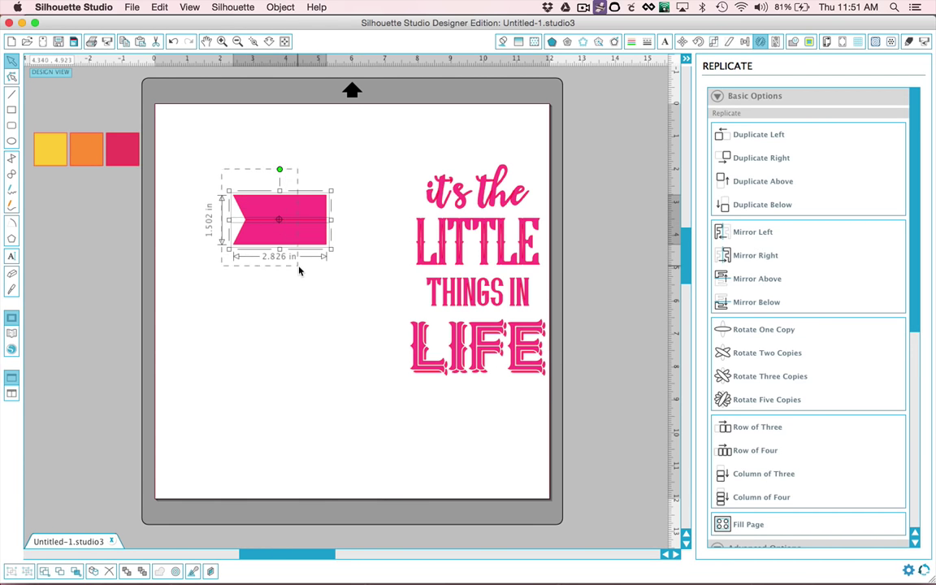
click(762, 257)
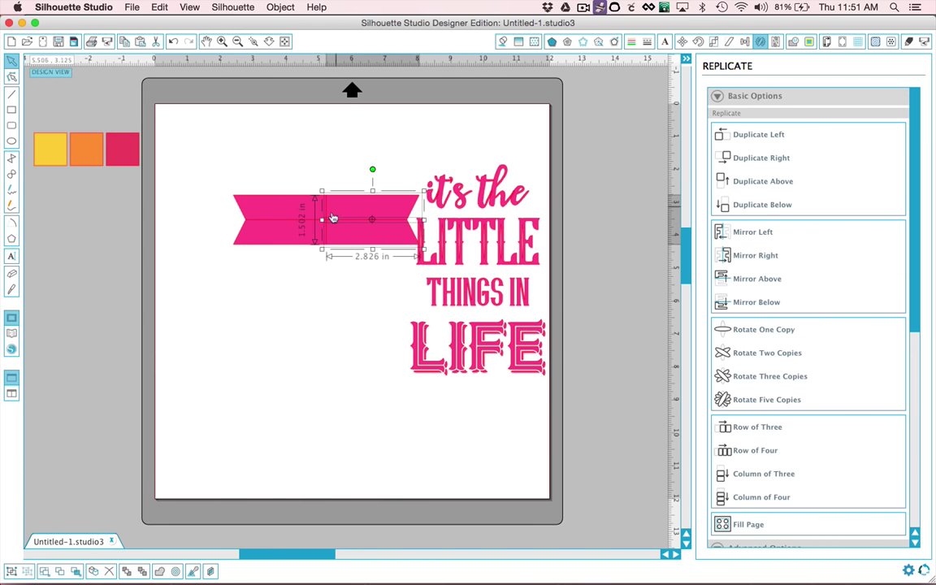
click(347, 263)
click(291, 185)
shift+click(317, 204)
drag(318, 203, 305, 199)
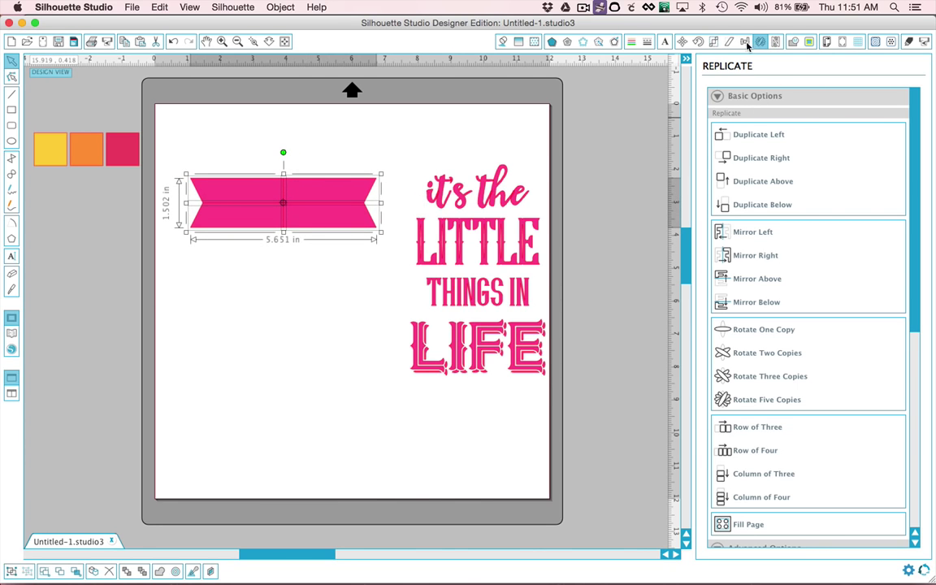
Step: Weld the ribbon pieces into one 5.651 × 1.491 in banner
click(792, 43)
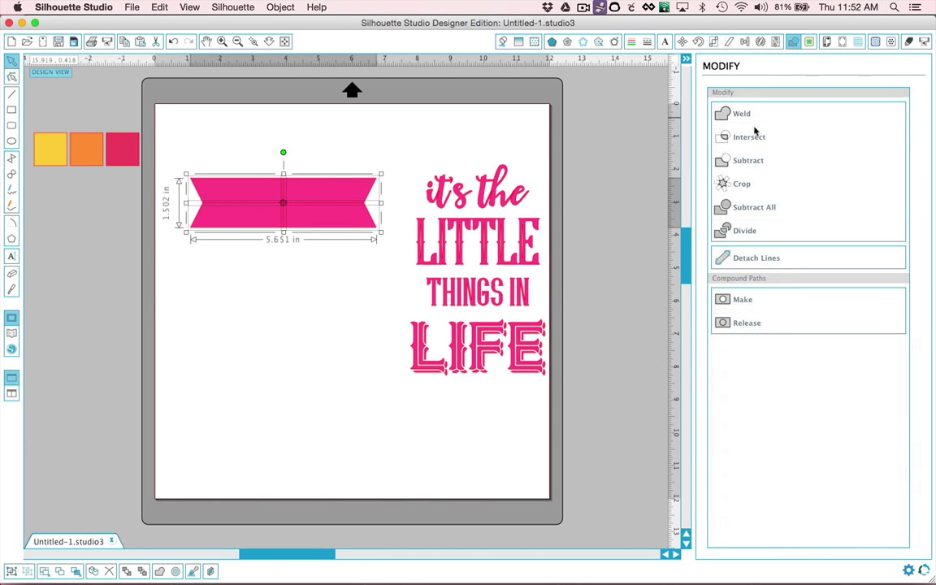
click(743, 114)
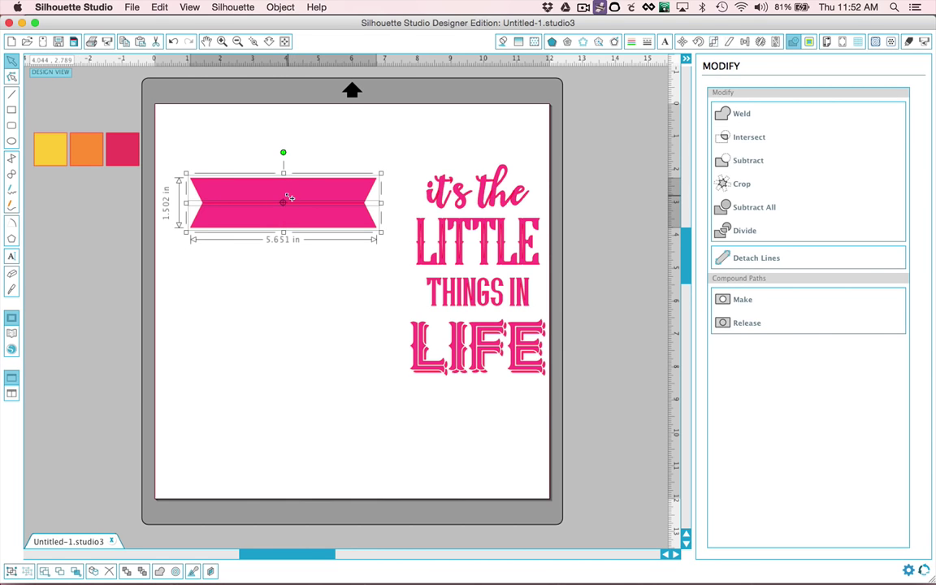
scroll(284, 193, up, 5)
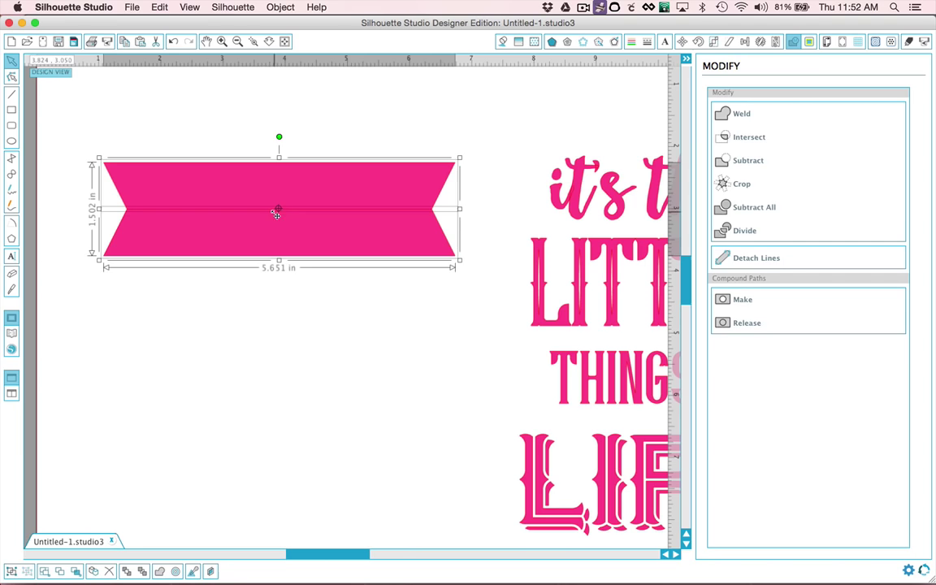
click(374, 316)
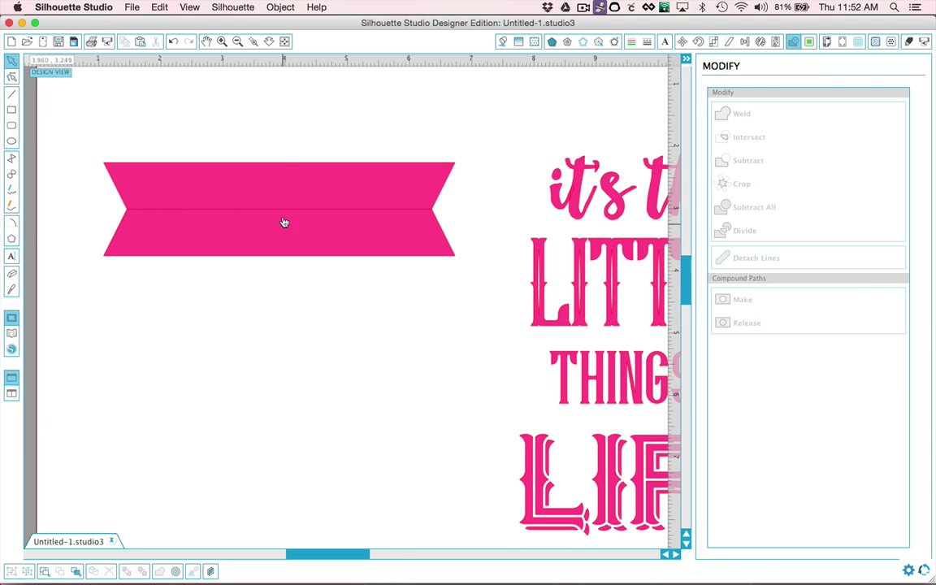
click(285, 258)
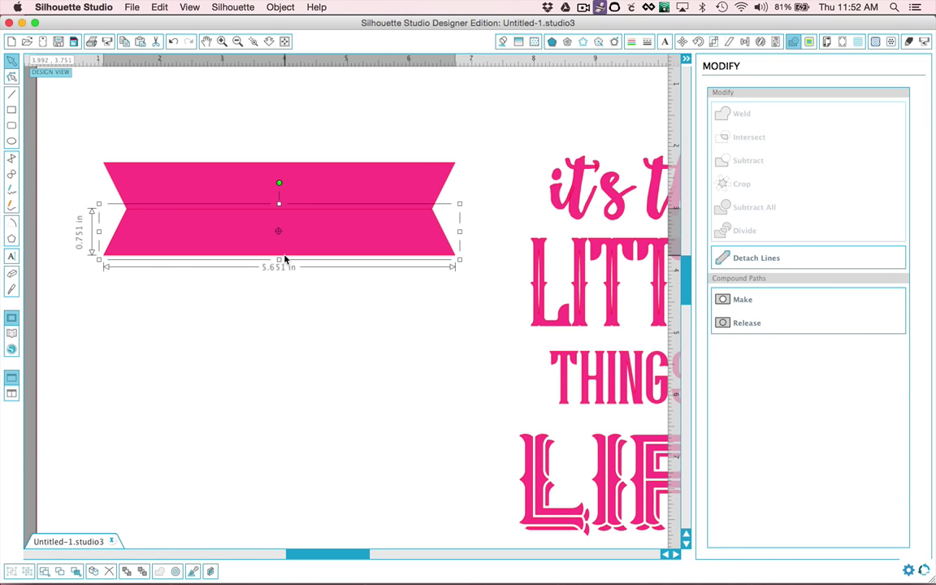
shift+click(294, 174)
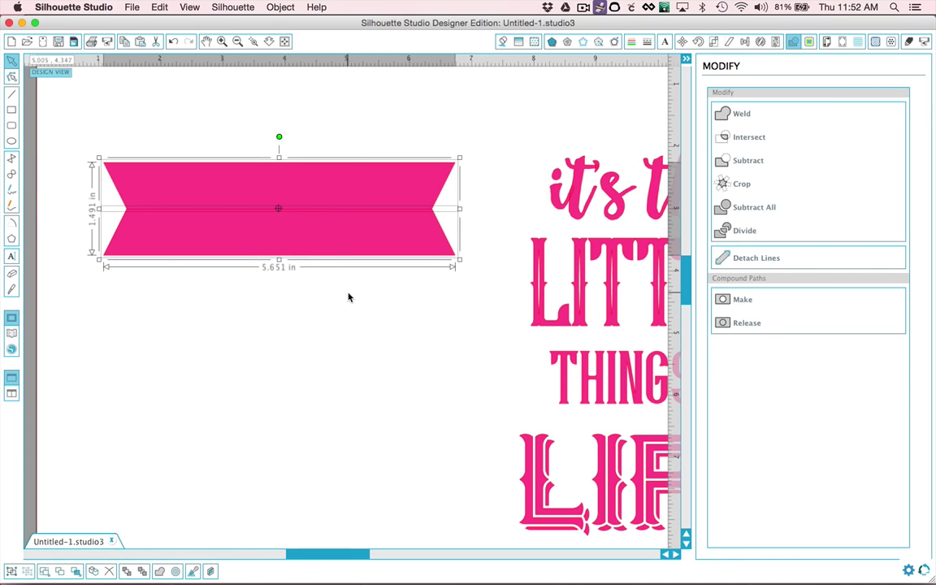
click(735, 115)
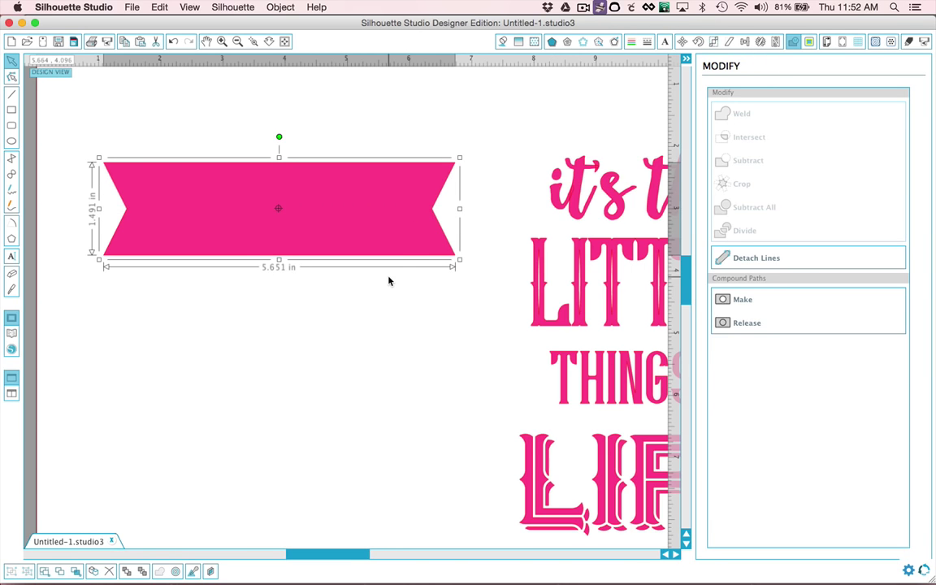
Step: Narrow the ribbon to about 5.55 in and give it a transparent fill
scroll(388, 280, down, 5)
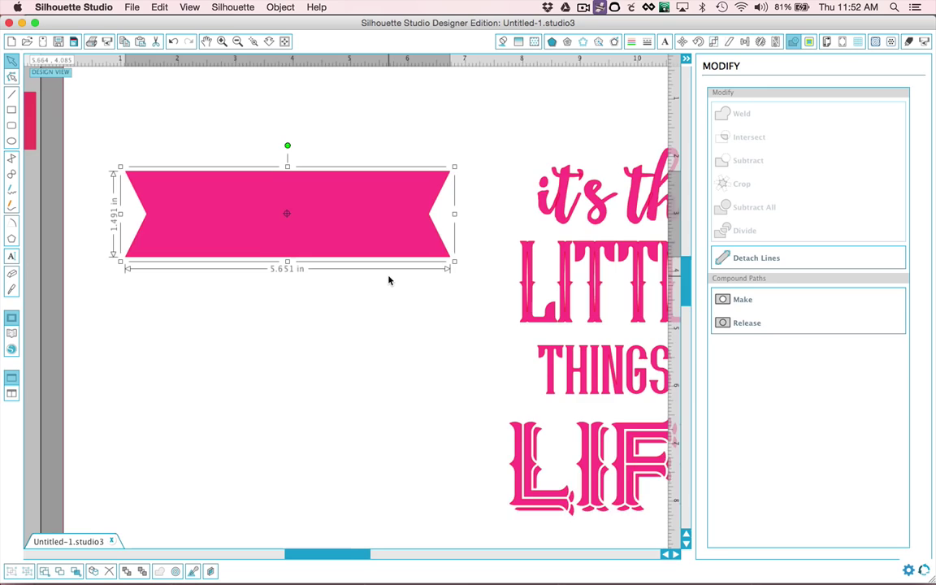
scroll(389, 281, down, 1)
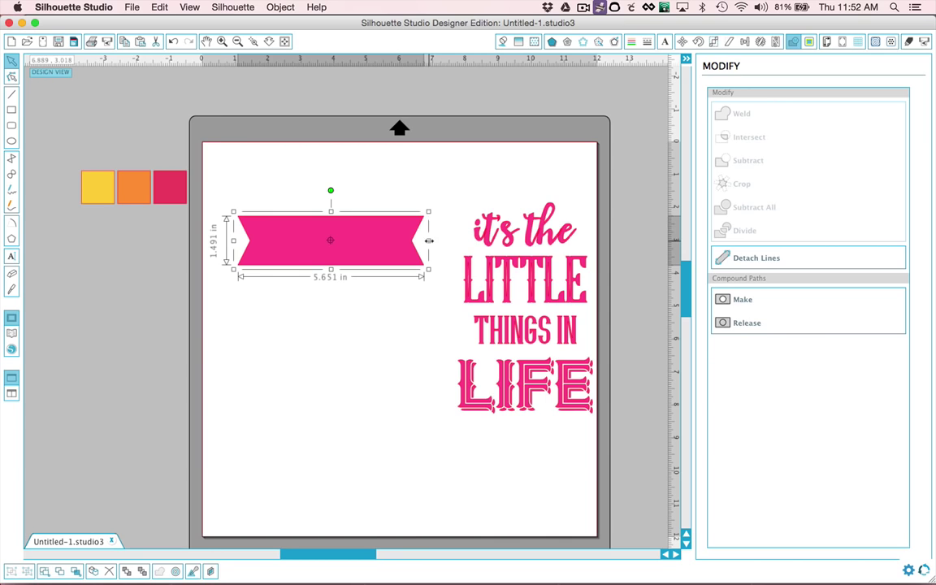
mouse_move(429, 241)
mouse_down()
mouse_move(382, 240)
mouse_move(425, 240)
mouse_up()
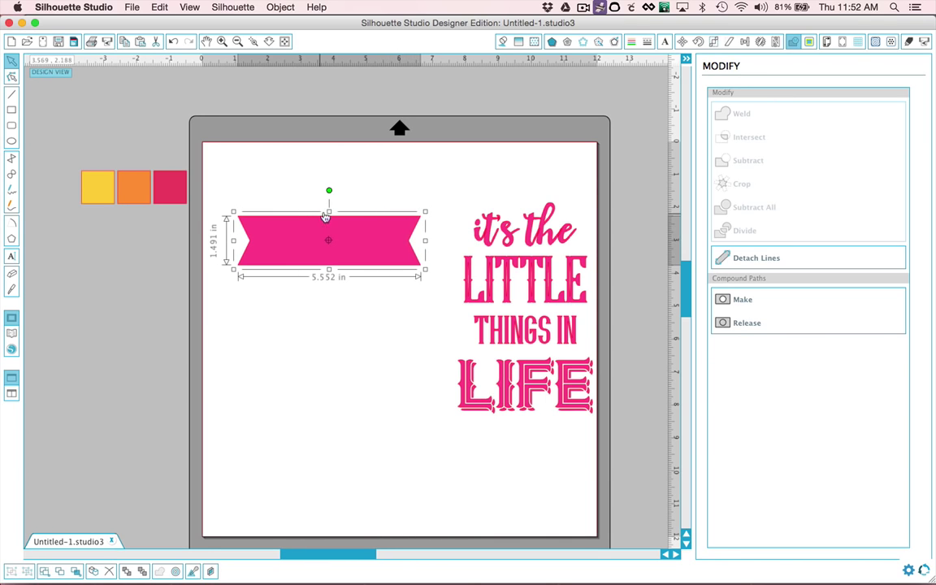
drag(330, 210, 524, 328)
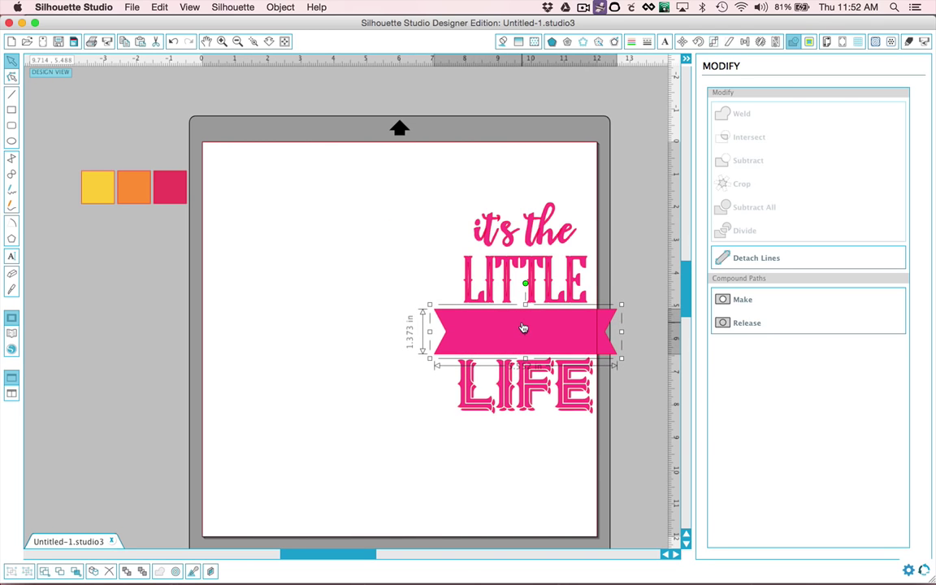
click(503, 42)
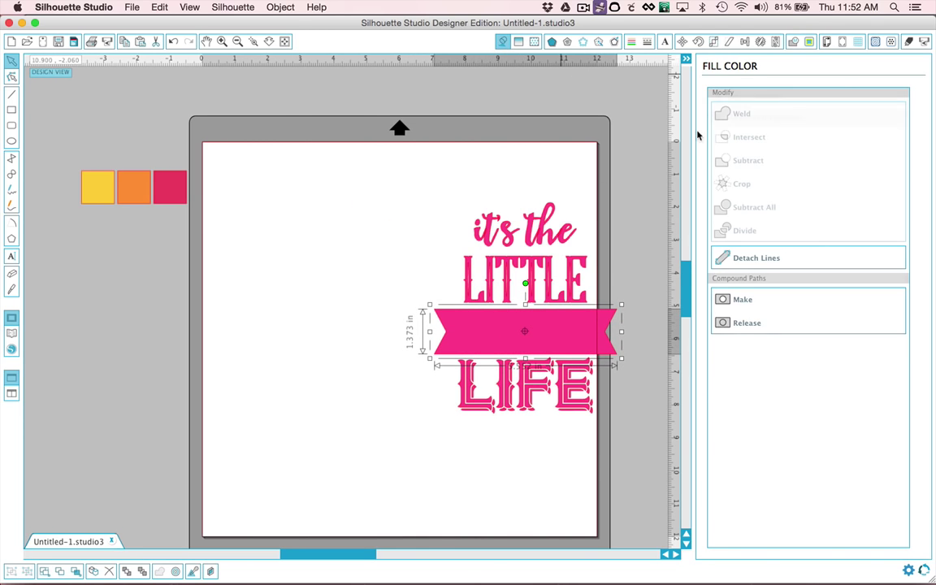
click(722, 118)
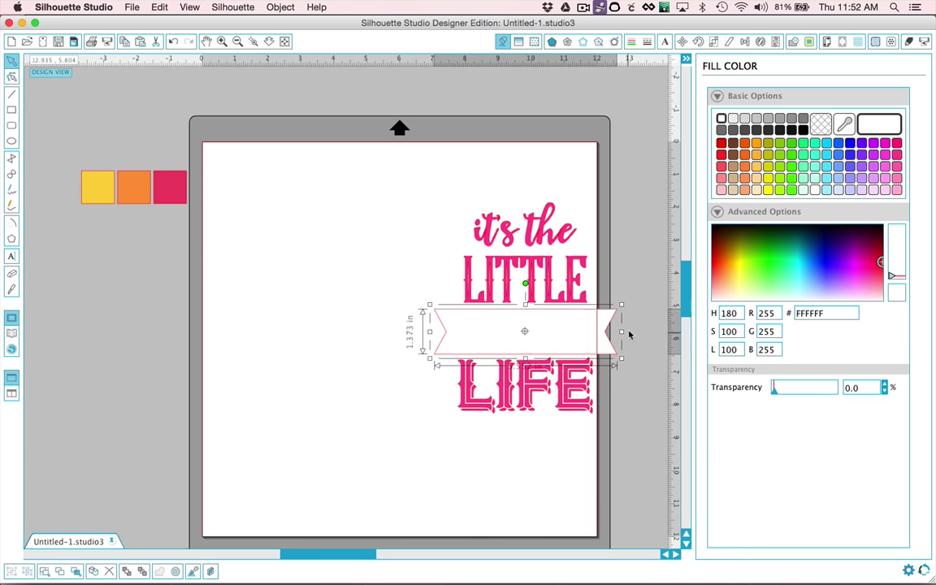
click(821, 124)
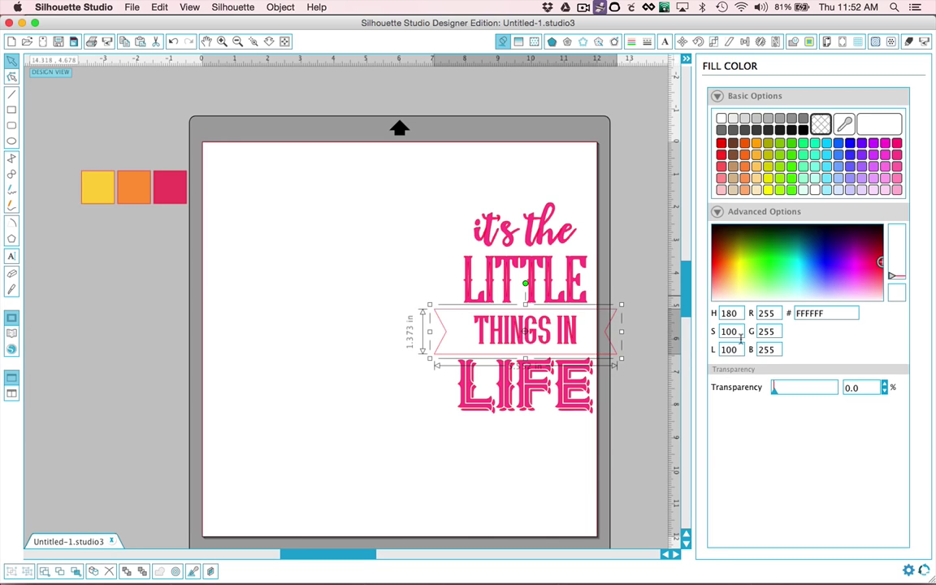
Step: Shrink the ribbon to about 1.144 in tall so it frames 'THINGS IN'
click(624, 363)
click(435, 333)
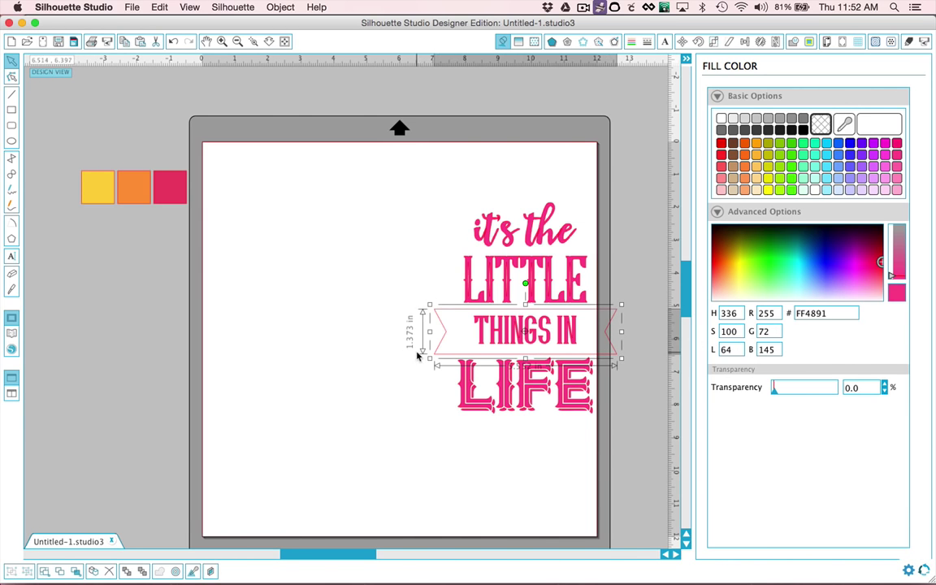
drag(430, 359, 449, 353)
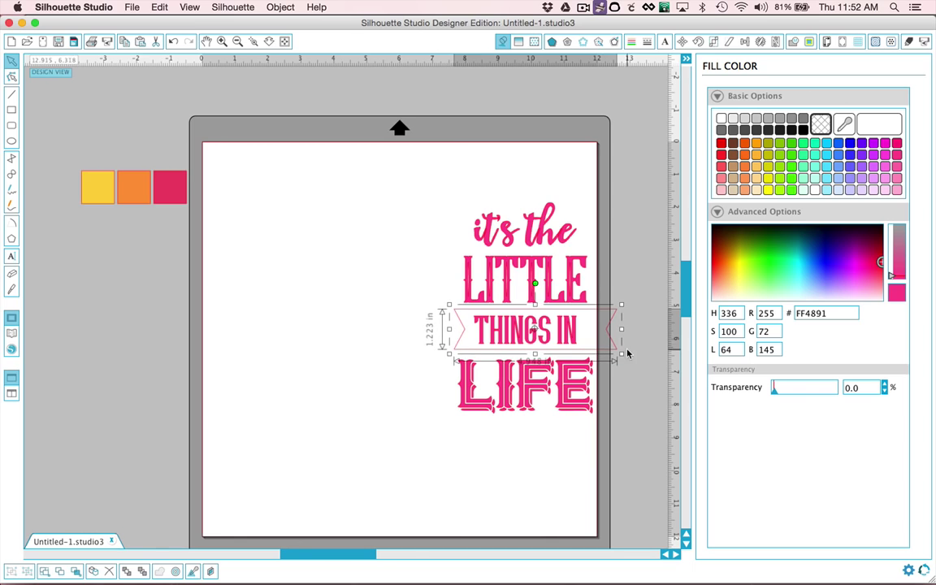
drag(623, 307, 611, 307)
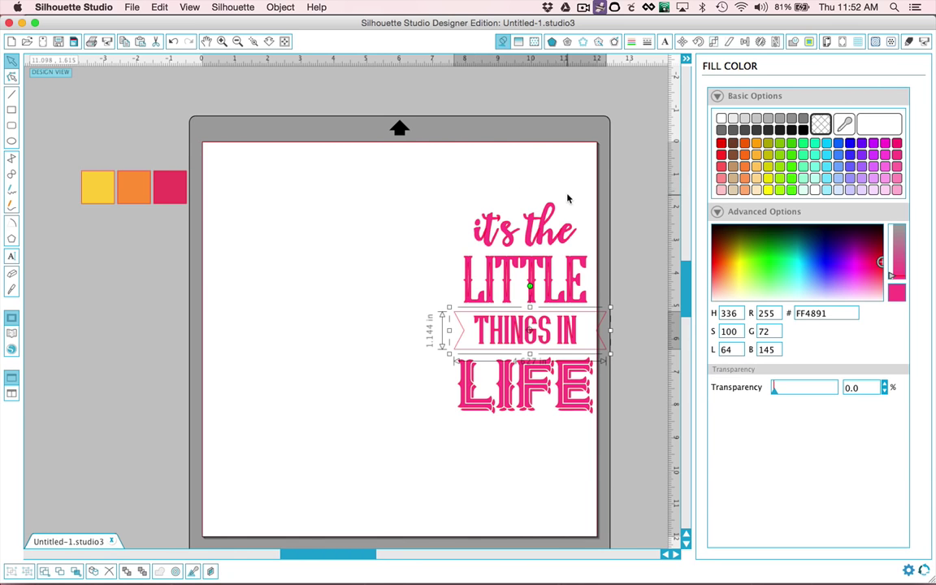
click(348, 222)
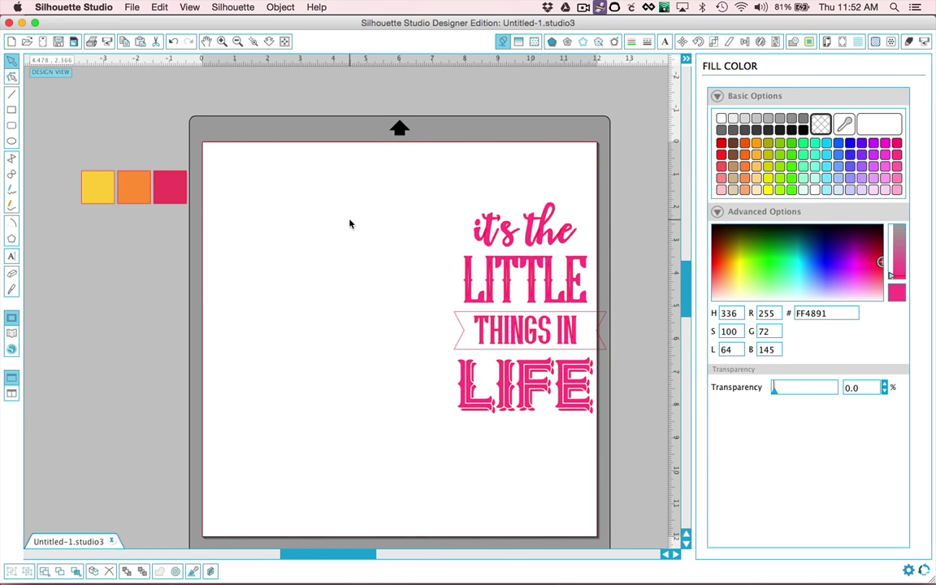
click(11, 258)
Step: Add an 'i' set in Young Heart's Ornament style to make a crown flourish
click(270, 232)
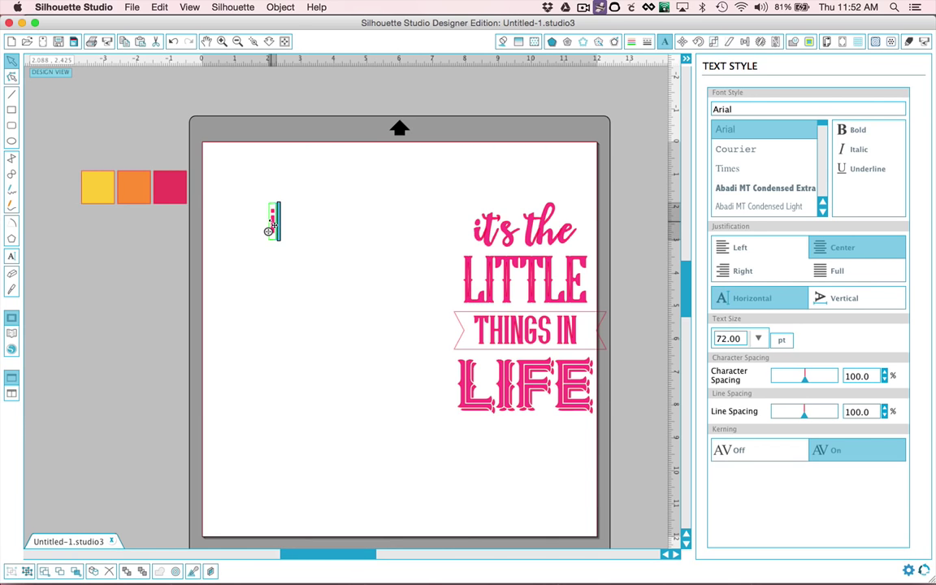
text(i)
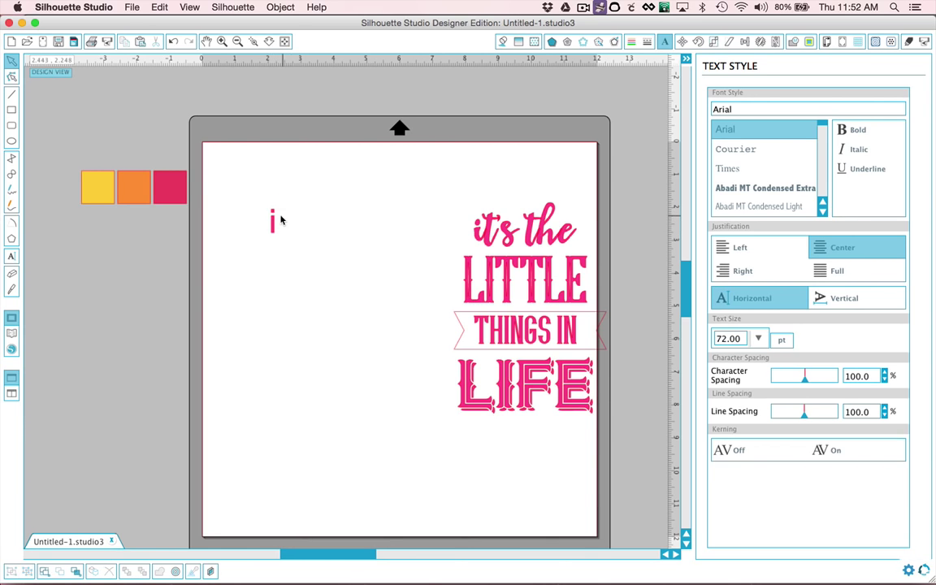
click(308, 219)
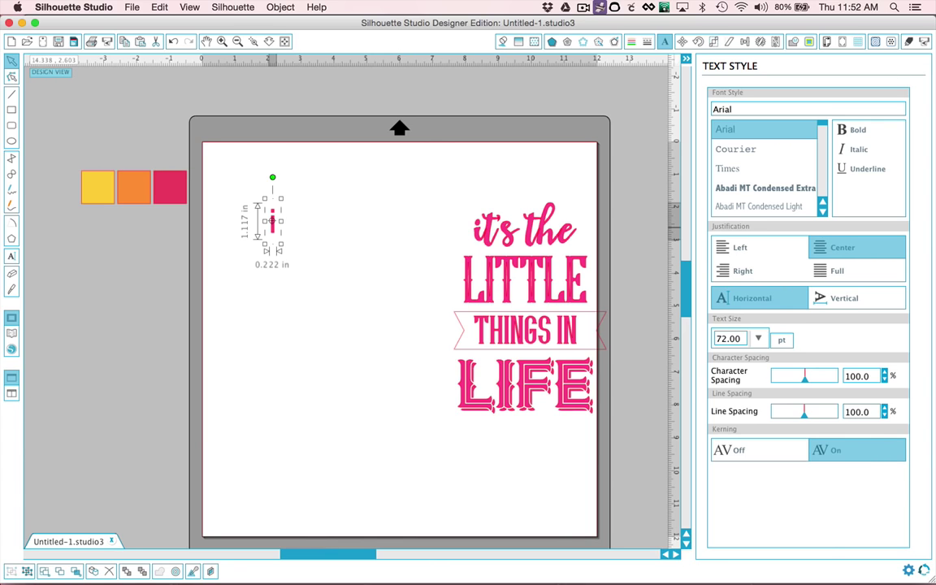
key(super+Tab)
key(super+Tab)
text(young)
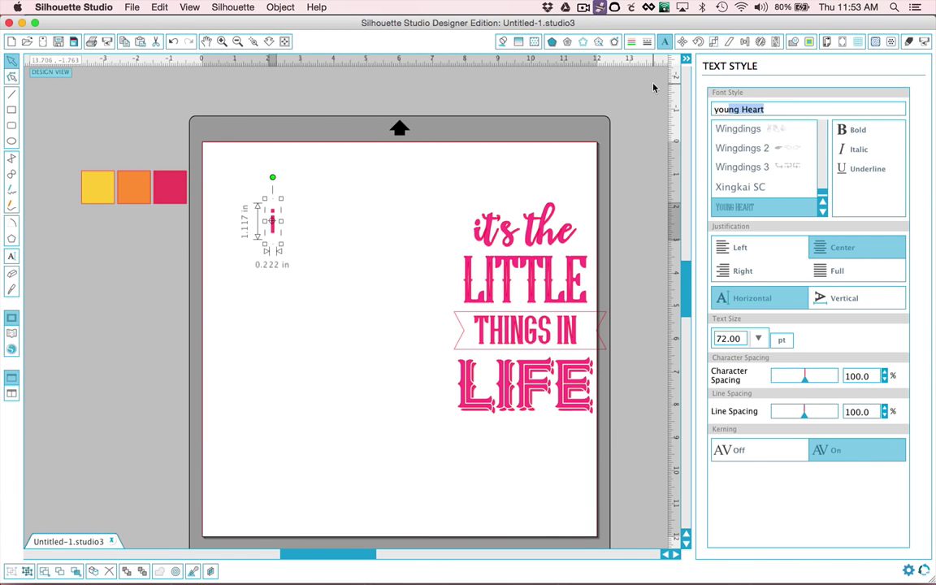
key(Return)
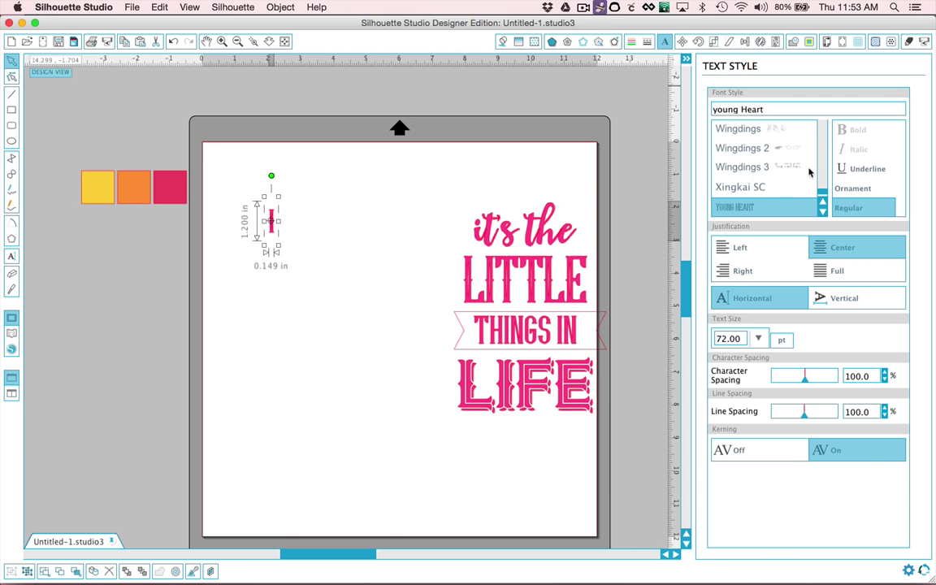
click(851, 189)
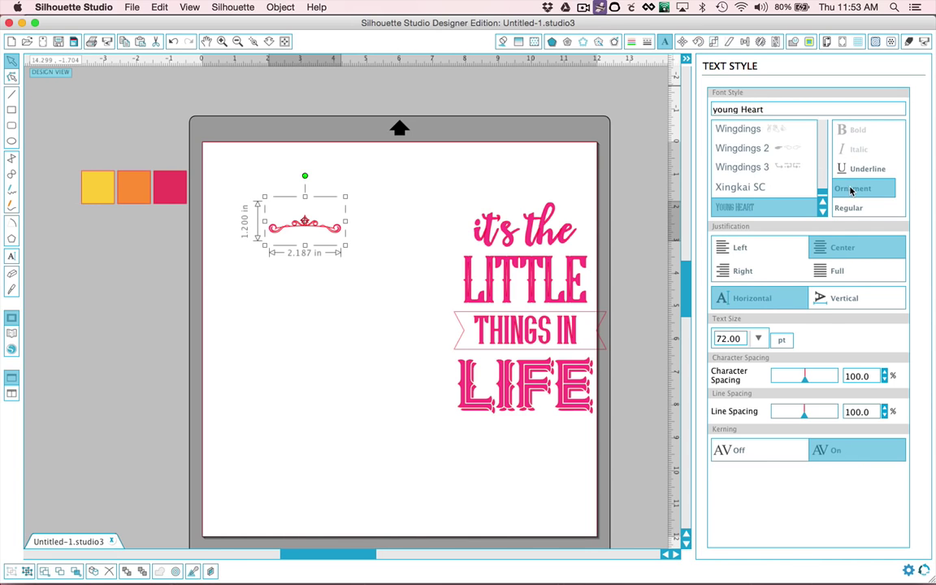
Step: Enlarge the ornament to about 5.4 in wide and position it near 'it's the'
drag(347, 246, 407, 279)
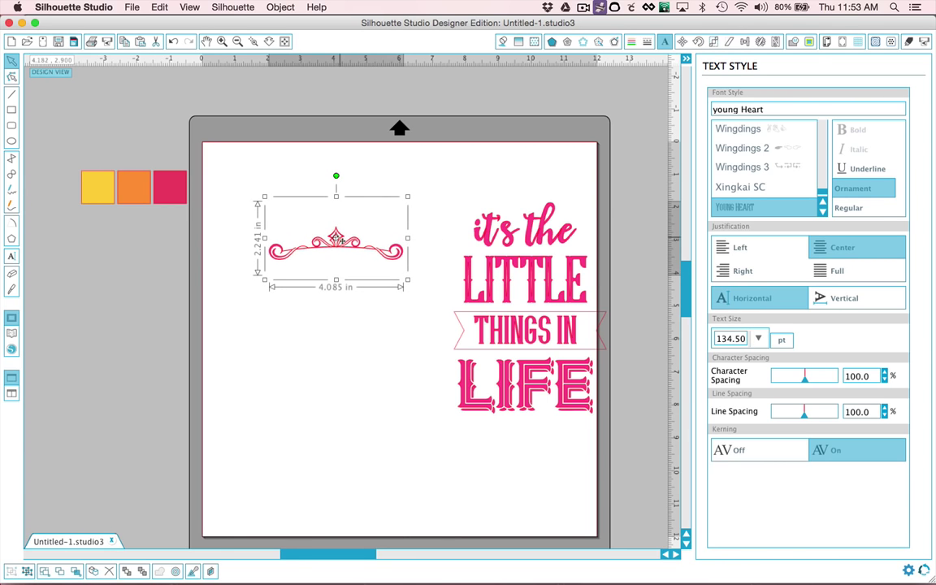
drag(354, 244, 376, 196)
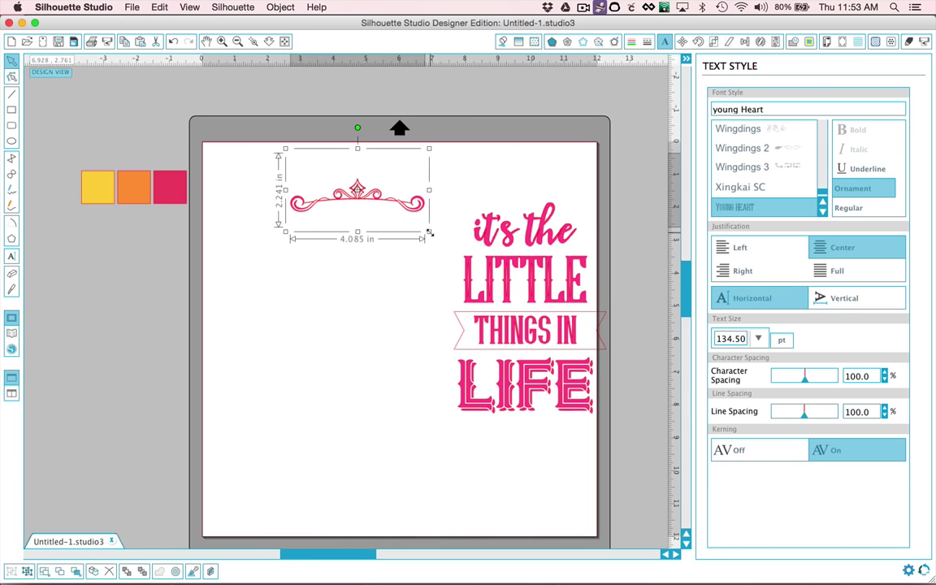
drag(429, 234, 471, 255)
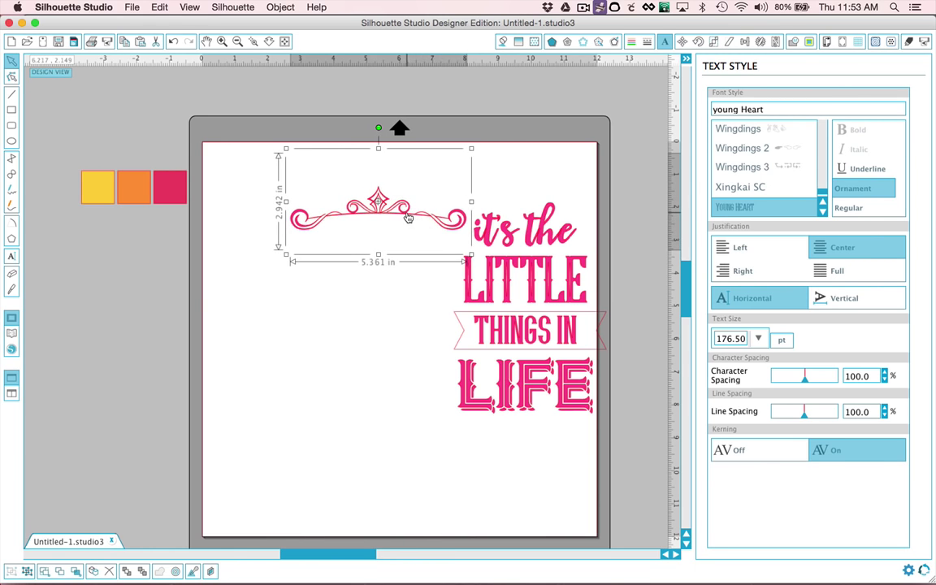
drag(408, 217, 554, 197)
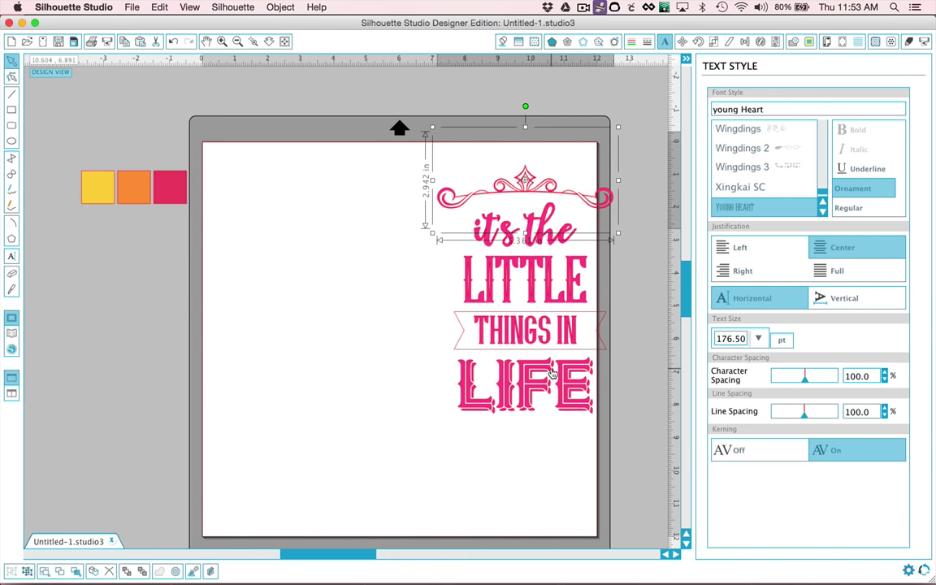
drag(424, 205, 345, 222)
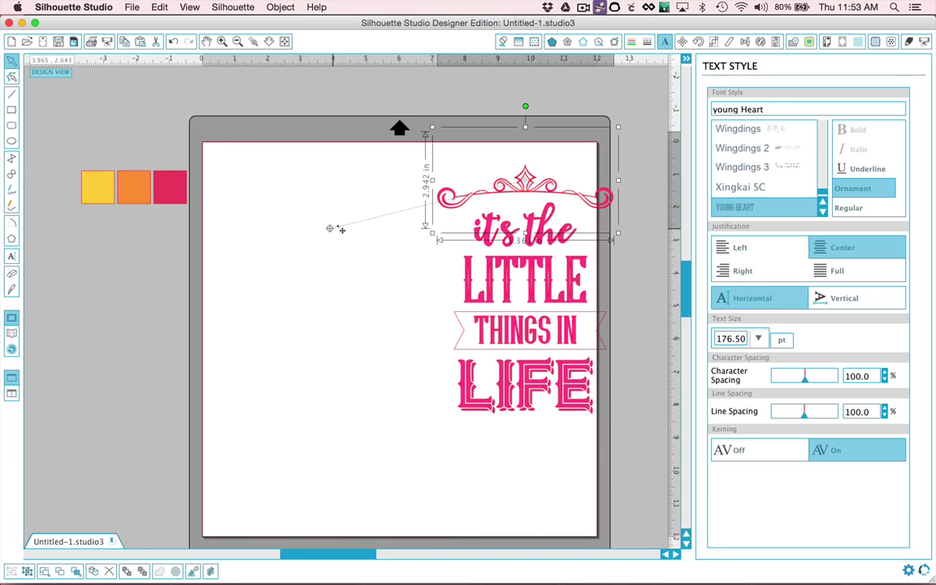
drag(514, 190, 339, 206)
scroll(365, 219, up, 2)
scroll(365, 219, up, 5)
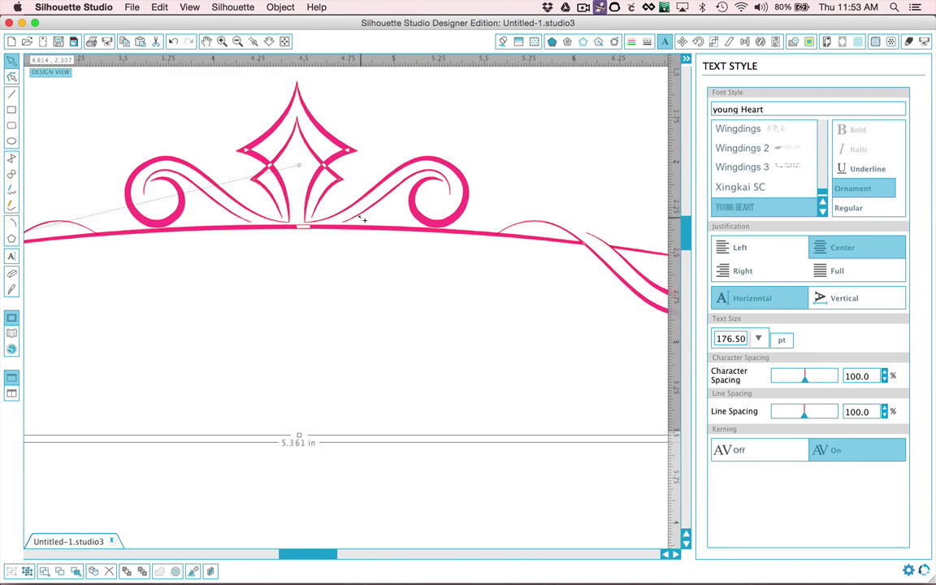
scroll(364, 219, down, 4)
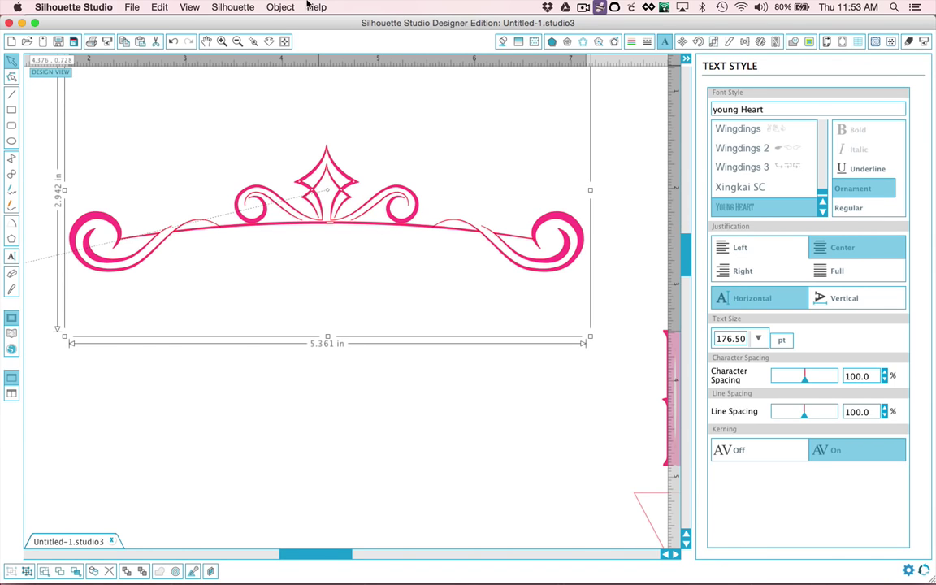
Step: Add an offset outline of 3 around the crown ornament
click(520, 192)
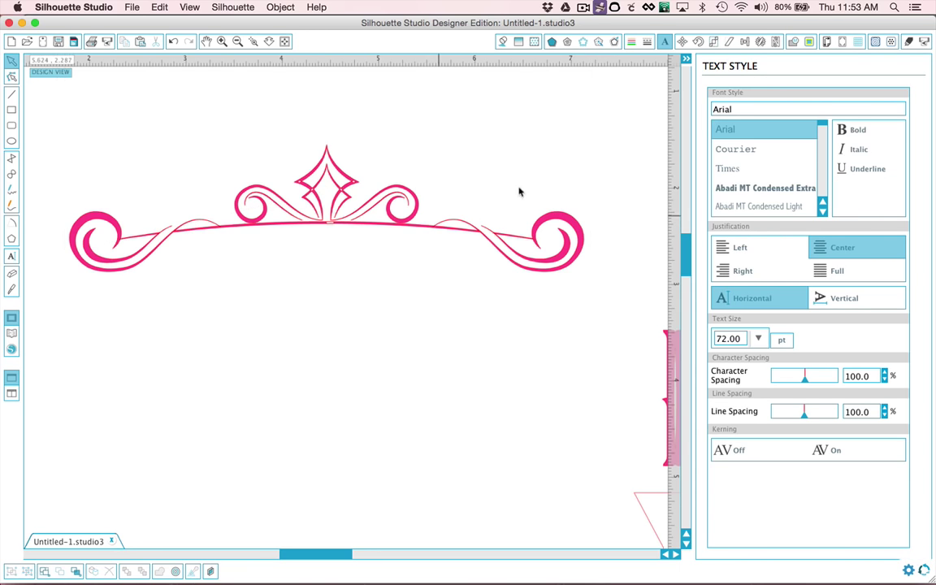
click(280, 6)
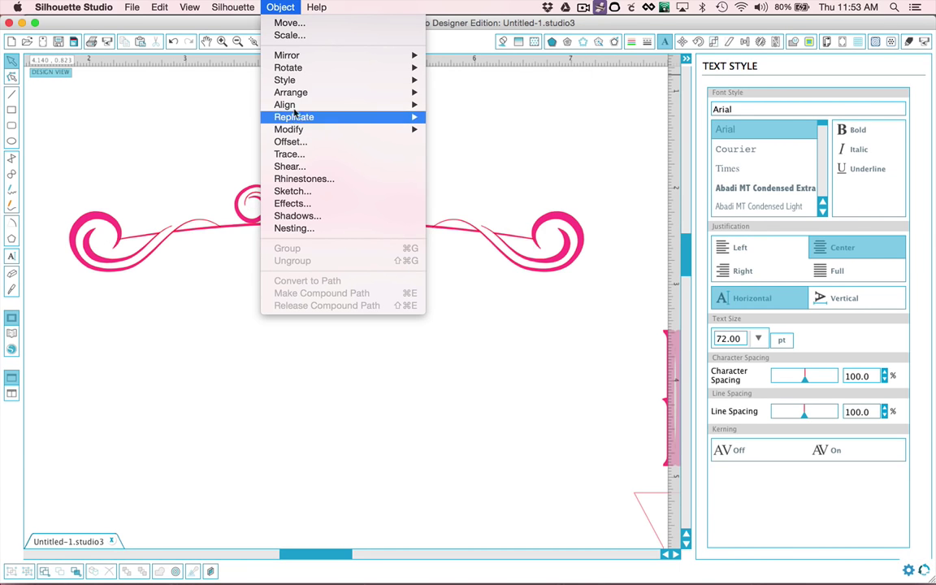
click(299, 142)
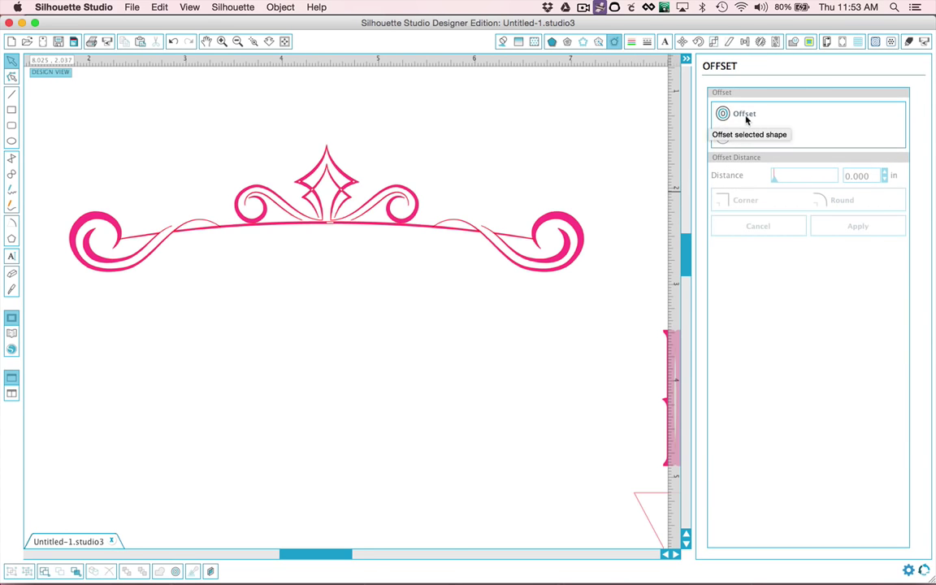
click(451, 231)
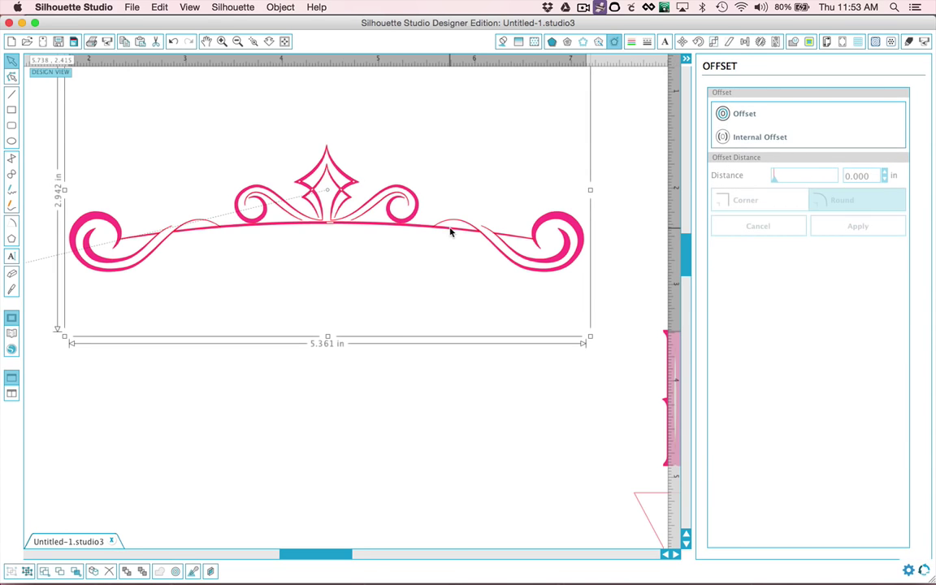
click(723, 115)
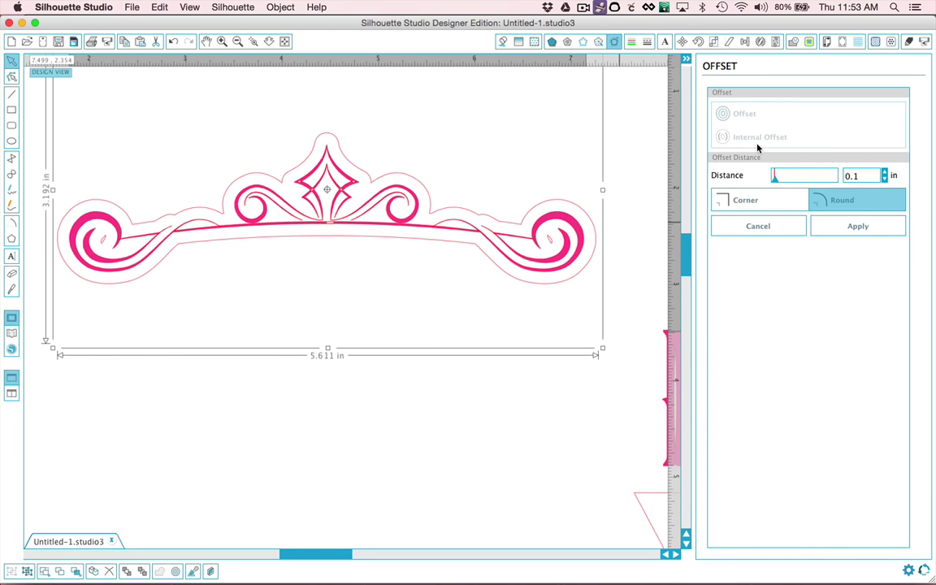
text(3)
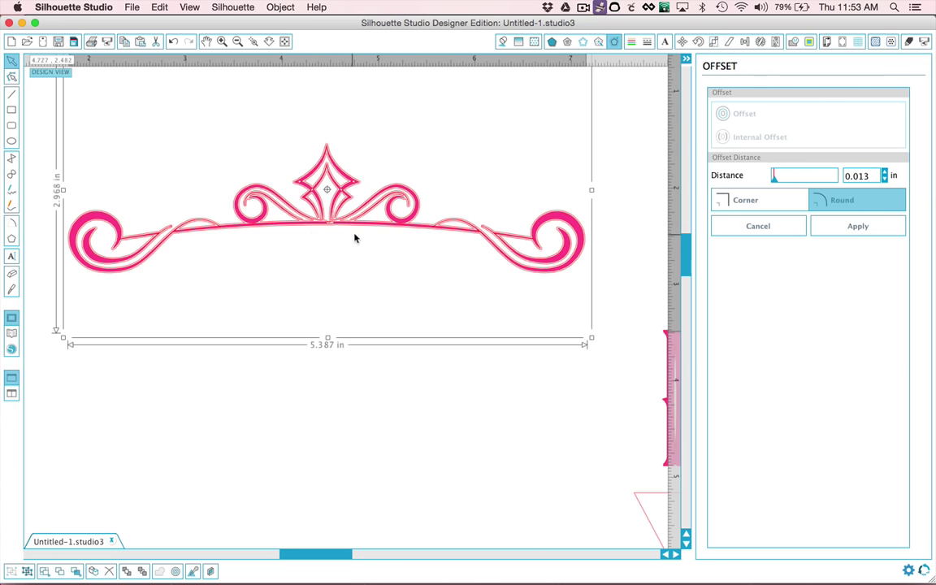
scroll(401, 236, up, 1)
scroll(399, 258, up, 2)
scroll(399, 259, up, 1)
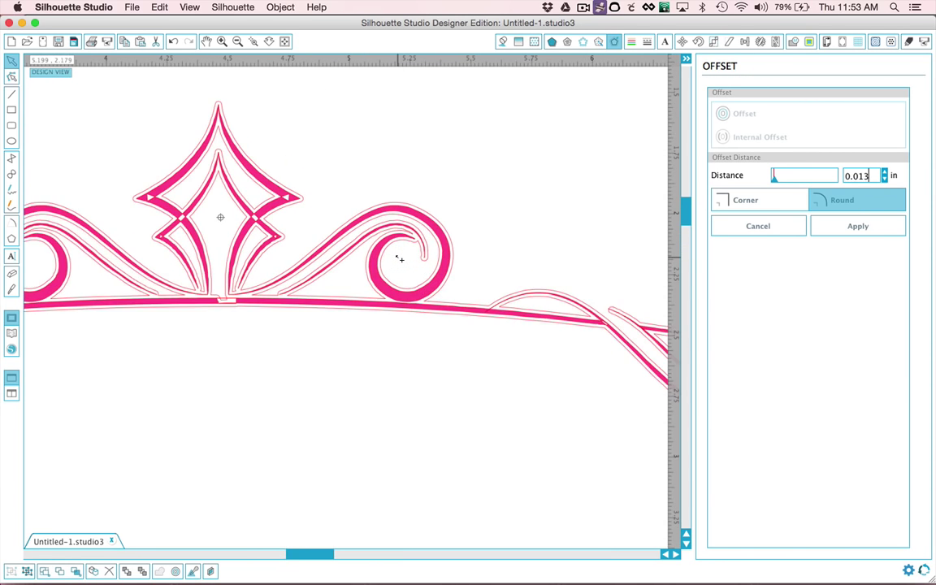
scroll(401, 260, down, 3)
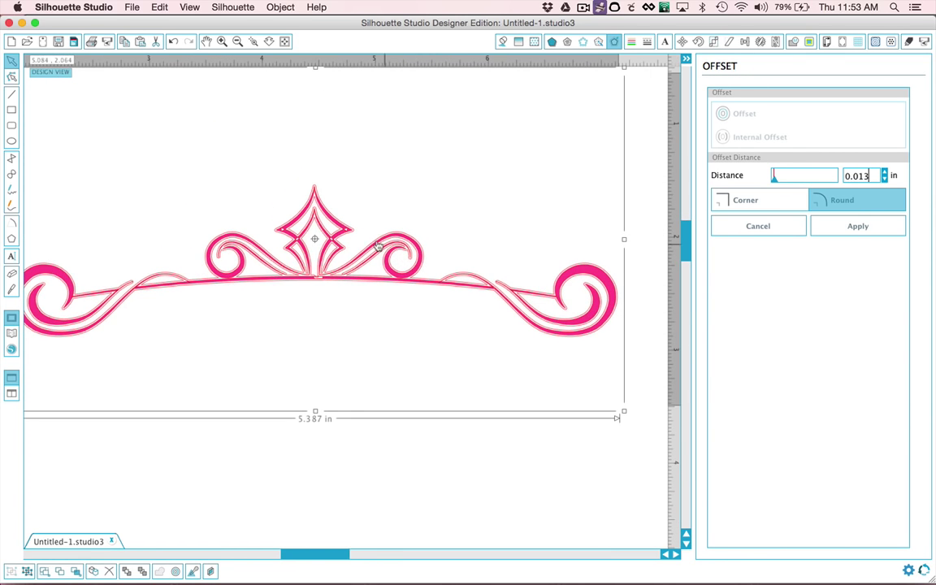
key(Return)
Step: Delete the original ornament, place the outline above 'it's the', and select the whole design
drag(360, 267, 361, 420)
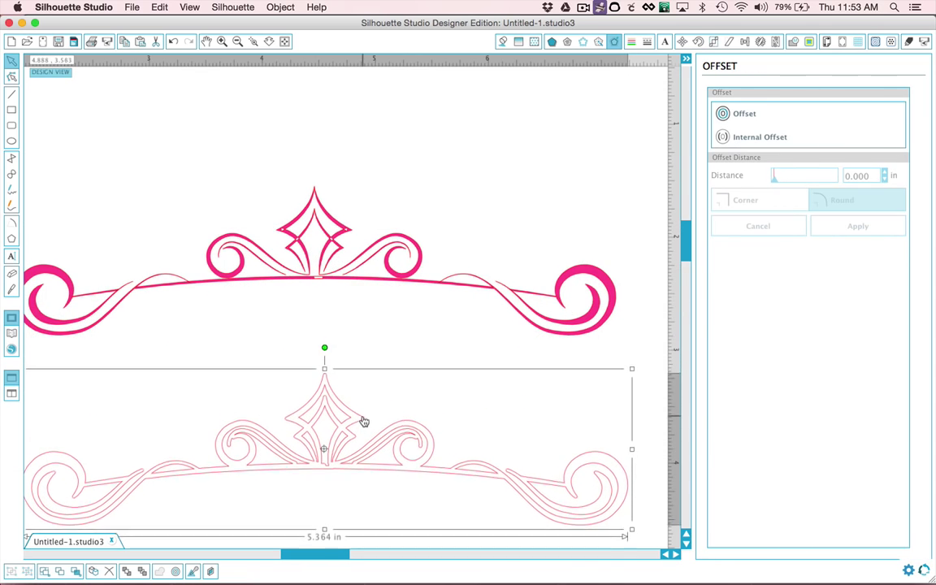
drag(359, 340, 321, 243)
key(Delete)
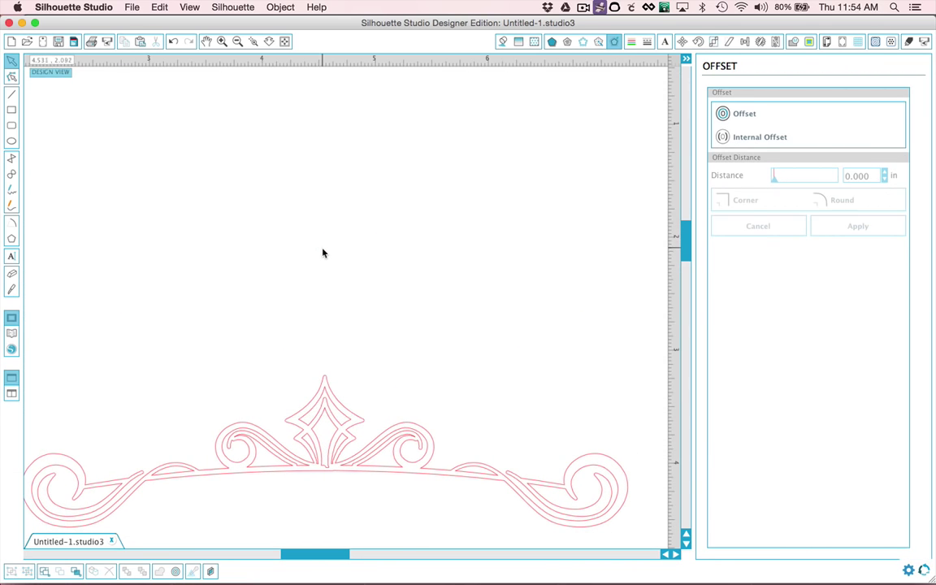
scroll(323, 253, down, 3)
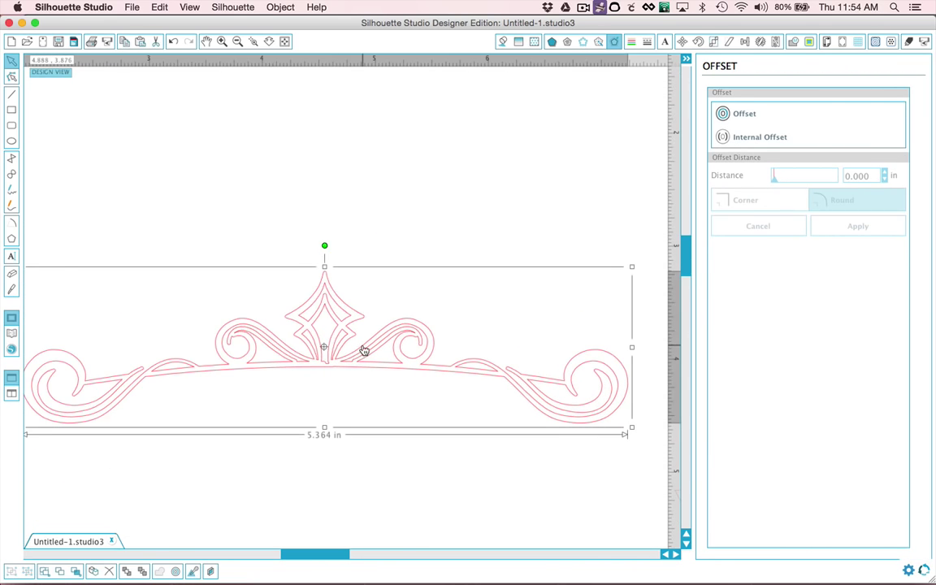
scroll(339, 342, down, 5)
drag(361, 348, 563, 245)
scroll(426, 290, down, 2)
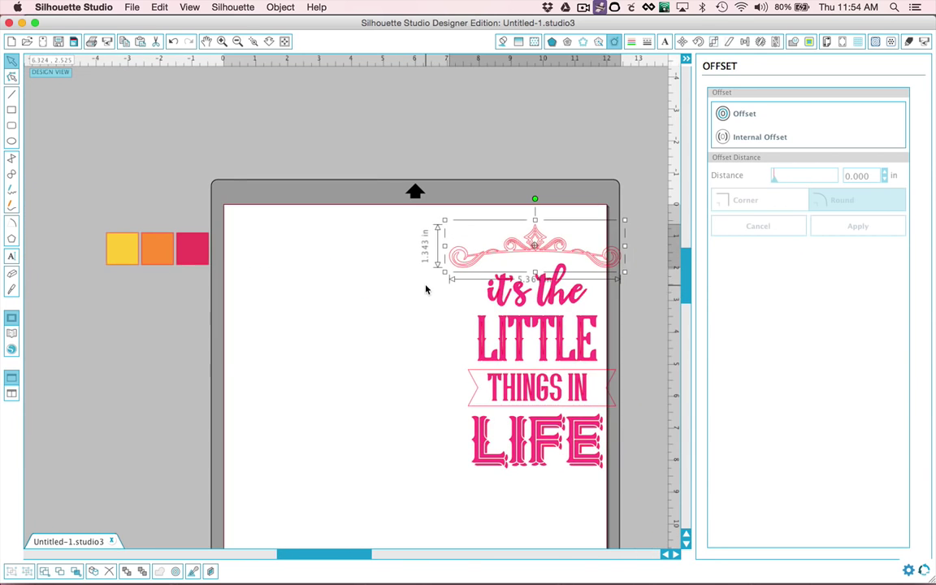
drag(403, 191, 443, 466)
Step: Ungroup the design and group the text lines together, leaving the ornament separate
click(745, 41)
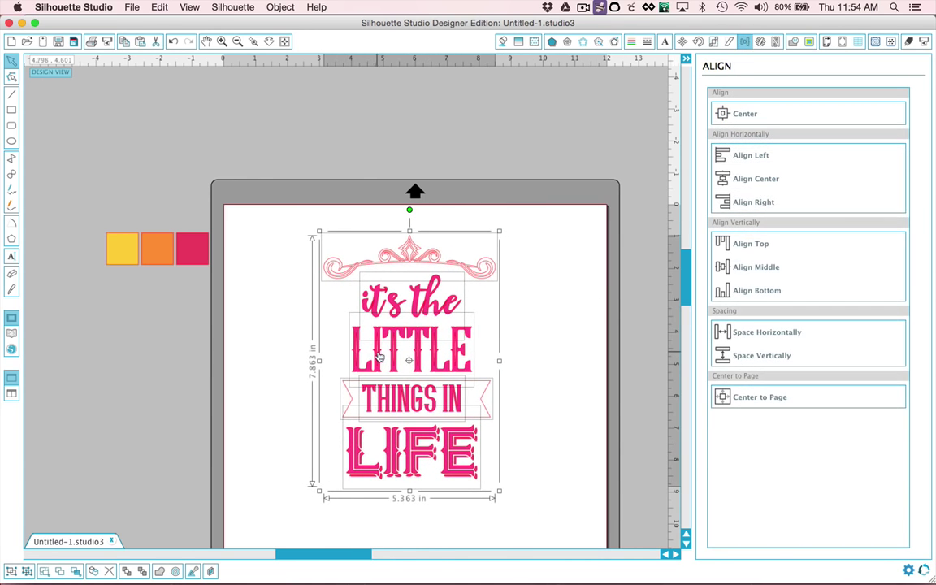
right_click(340, 318)
click(439, 468)
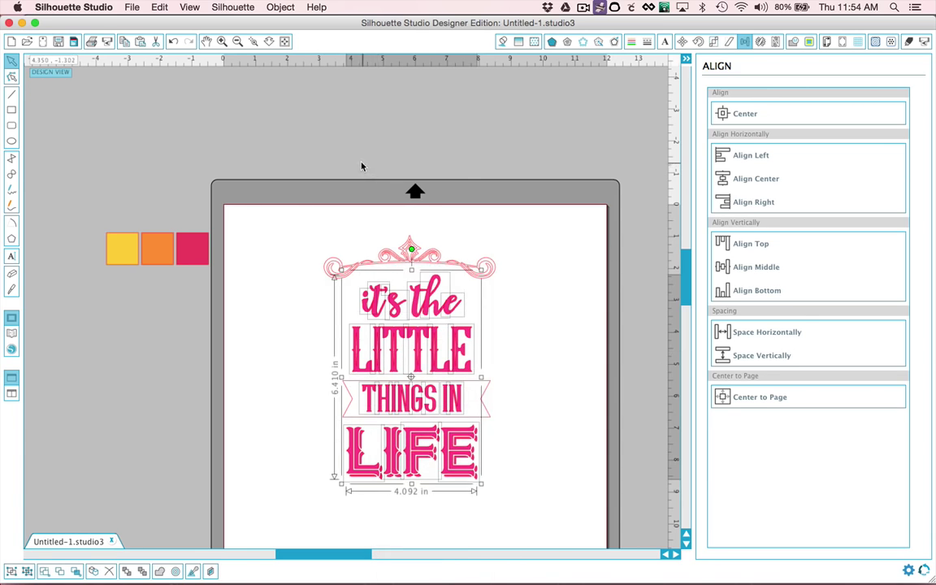
drag(363, 165, 516, 399)
key(ctrl+g)
Step: Align Center the text group and ornament so the lines sit centred under it
click(548, 486)
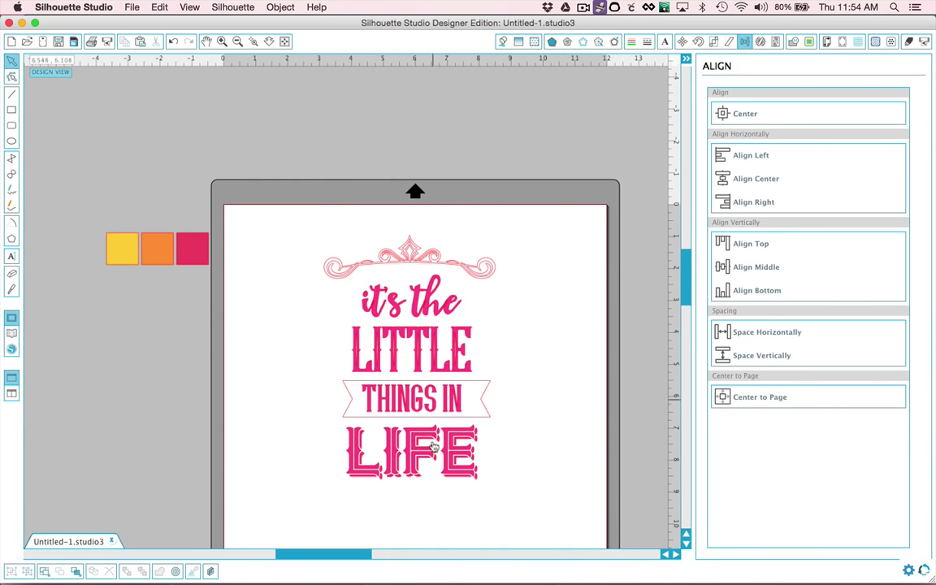
drag(505, 532, 388, 251)
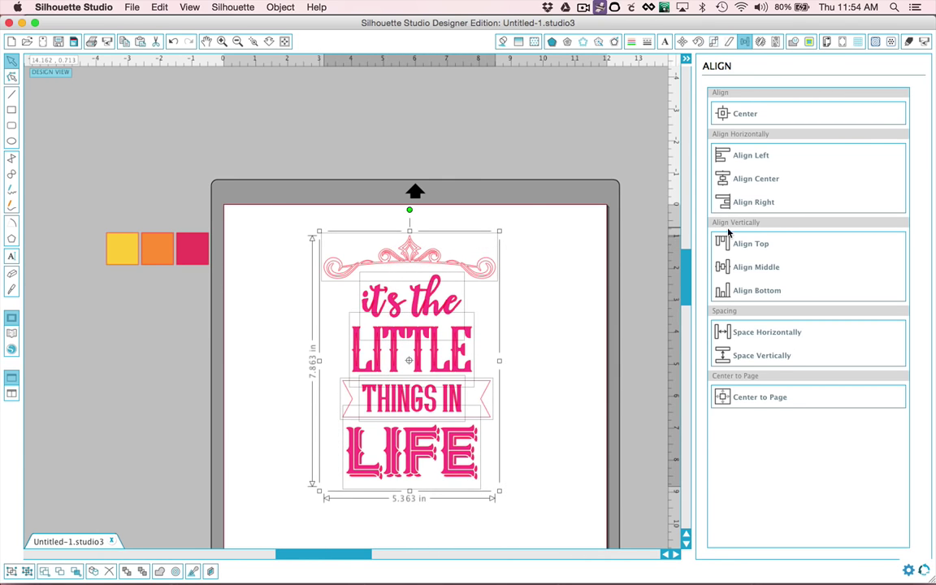
click(743, 179)
click(504, 370)
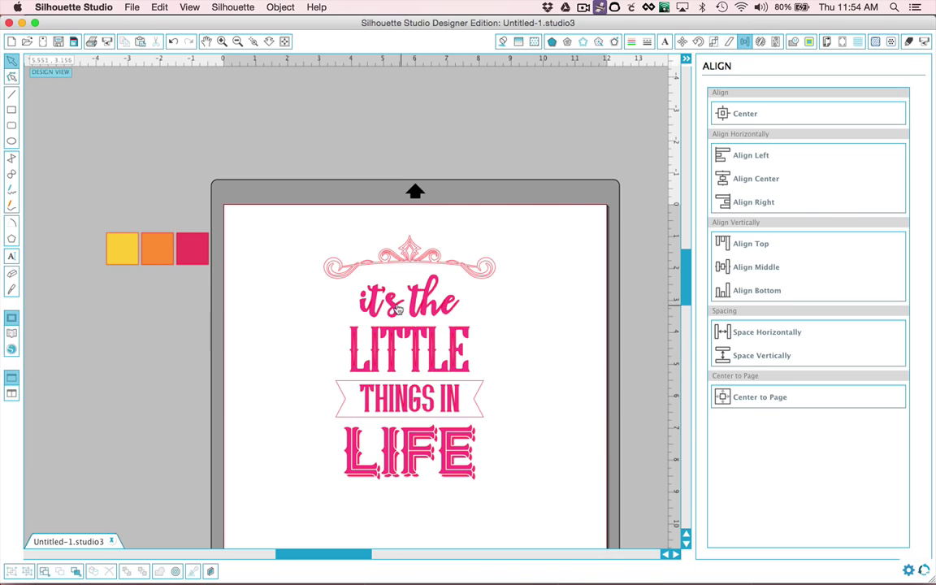
click(398, 309)
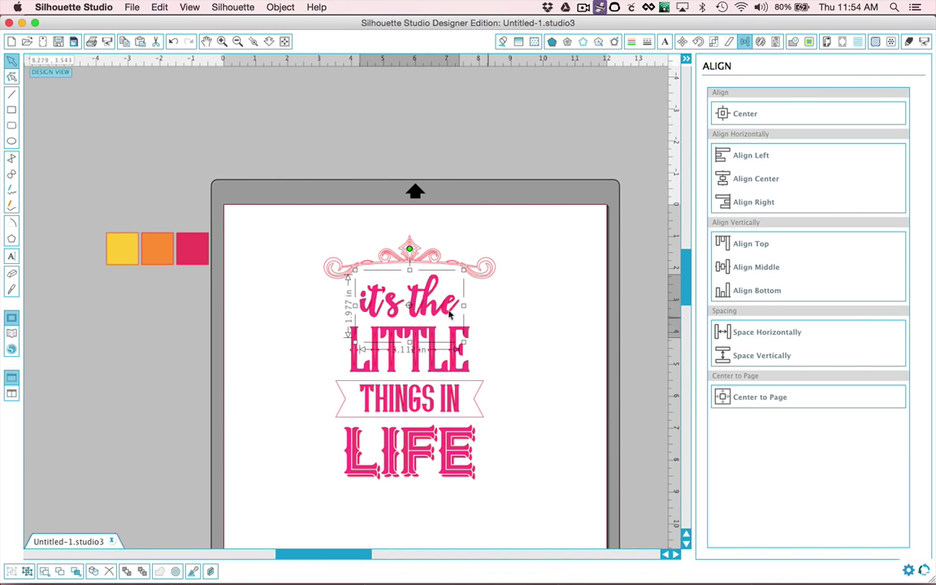
click(499, 487)
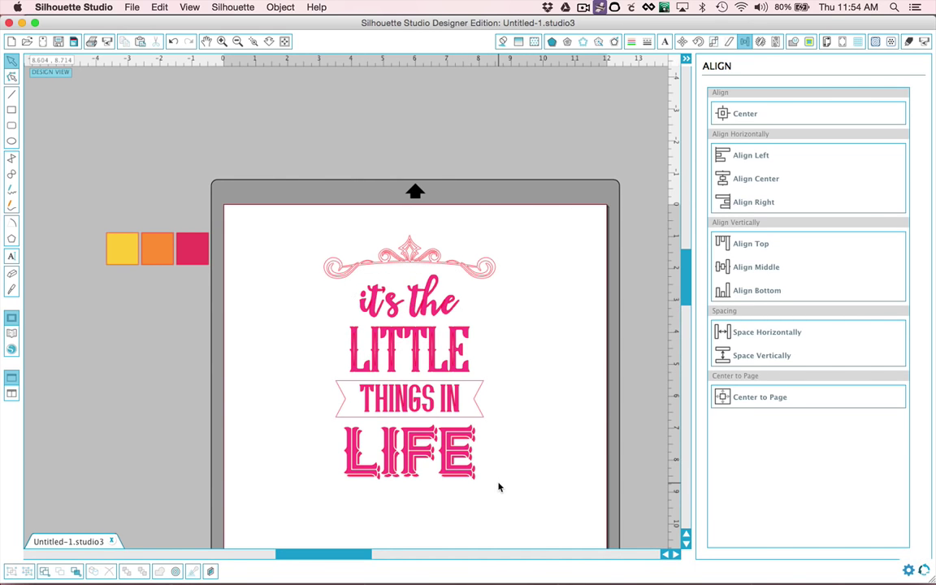
click(374, 232)
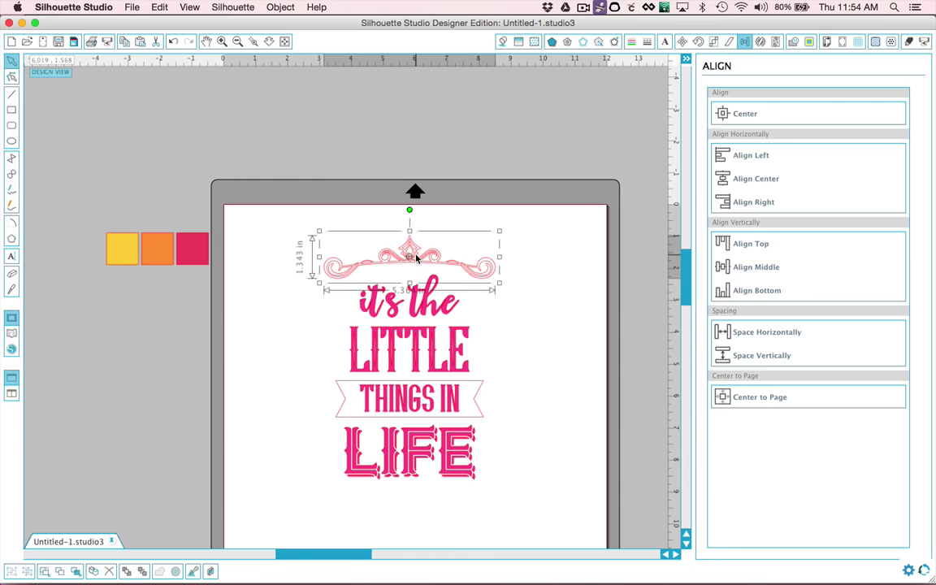
Step: Add a Mirror Below copy of the ornament and nudge it down beneath LIFE
click(762, 42)
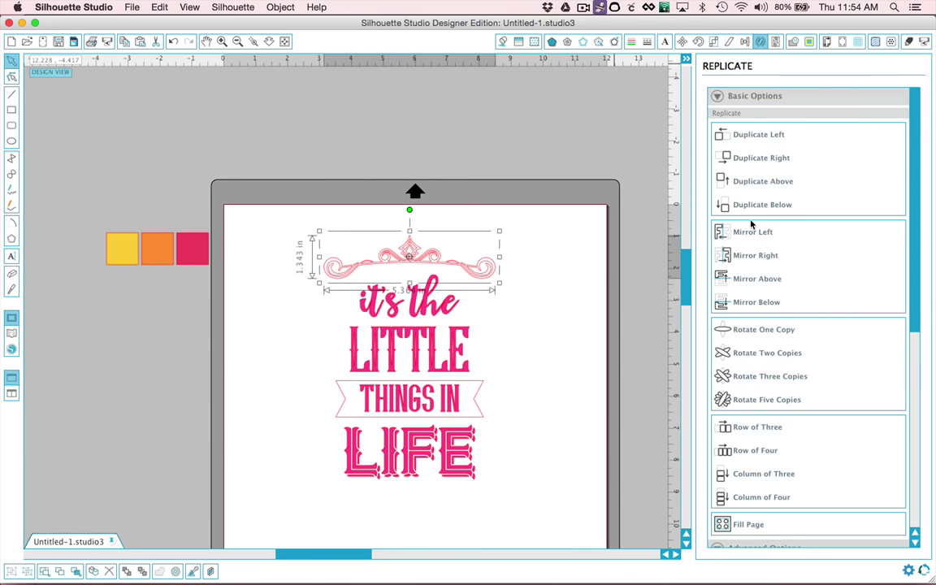
click(759, 302)
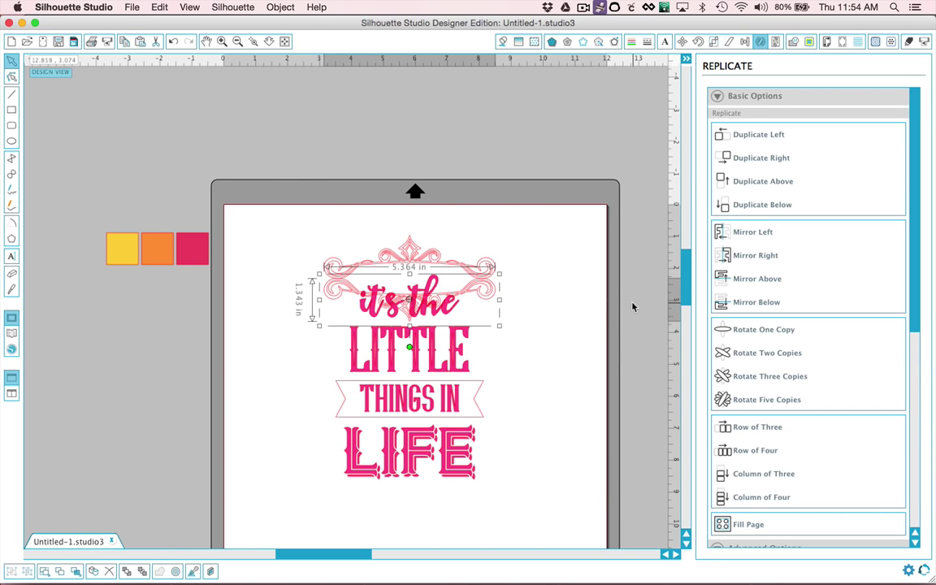
key(Down)
key(Down)
key(Down)
key(Down)
key(Down)
key(Down)
key(Down)
key(Down)
key(Down)
key(Down)
key(Down)
key(Down)
key(Down)
key(Down)
key(Down)
key(Down)
key(Down)
key(Down)
key(Down)
key(Down)
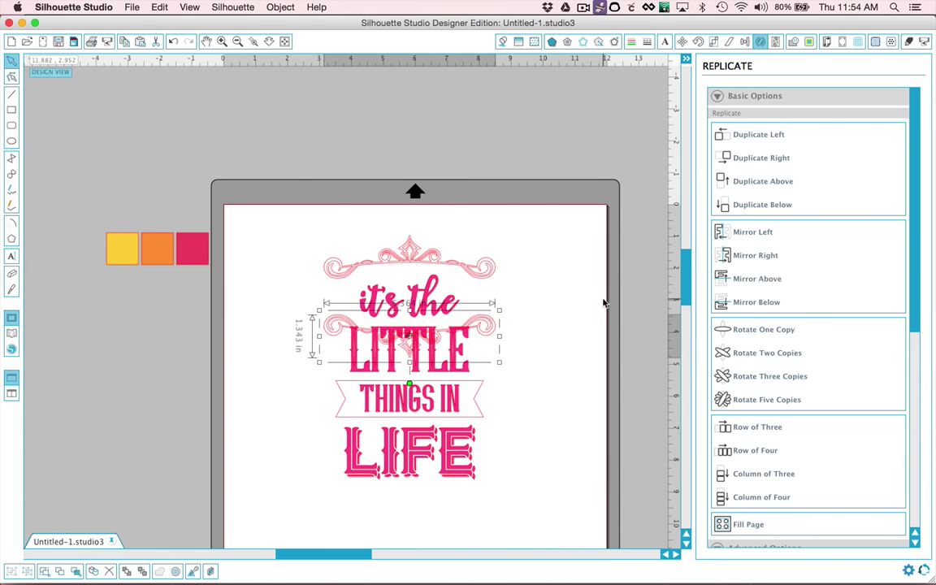
key(Down)
key(Down)
key(Down)
key(Down)
key(Down)
key(Down)
key(Down)
key(Down)
key(Down)
key(Down)
key(Down)
key(Down)
key(Down)
key(Down)
key(Down)
key(Down)
key(Down)
key(Down)
key(Down)
key(Down)
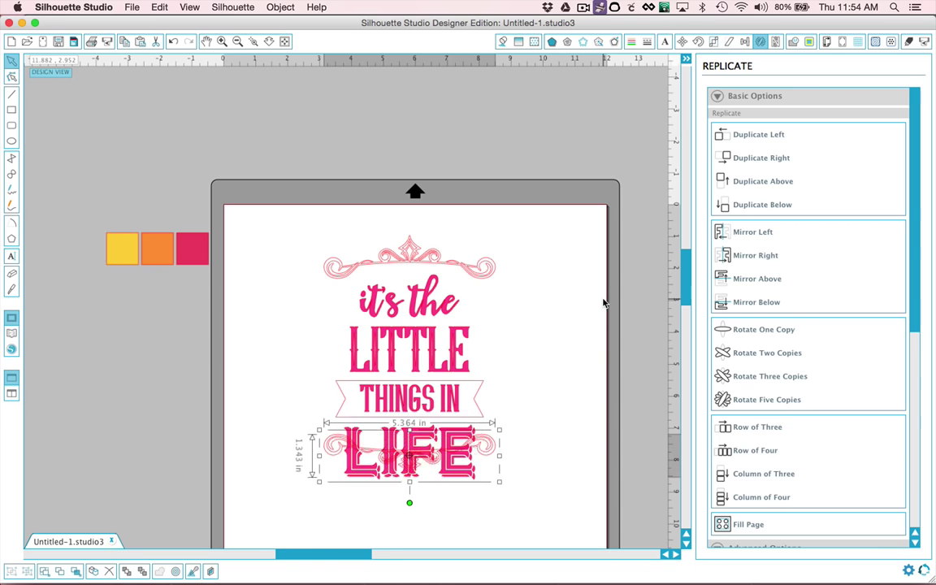
key(Down)
key(Down)
key(Down)
key(Down)
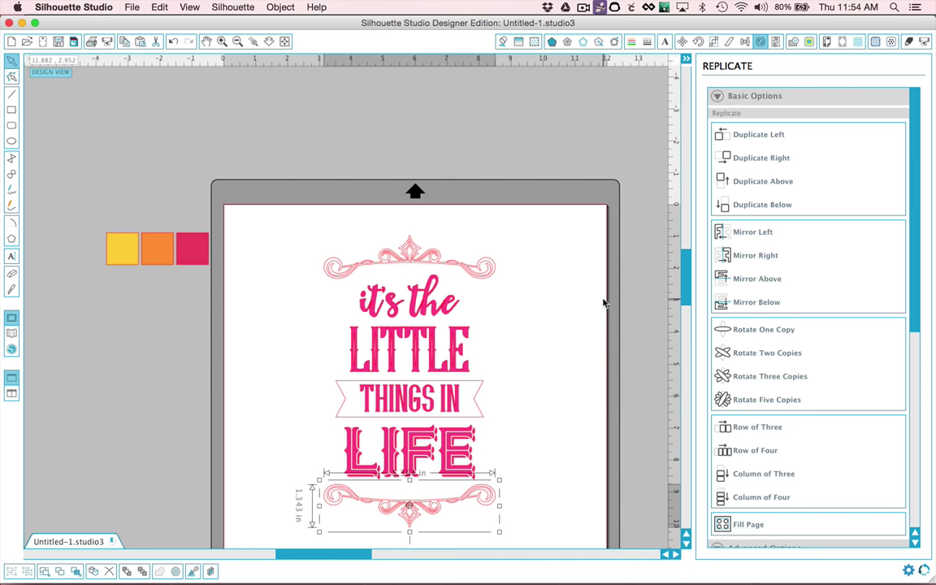
Step: Nudge the top ornament slightly down to balance the frame
click(493, 271)
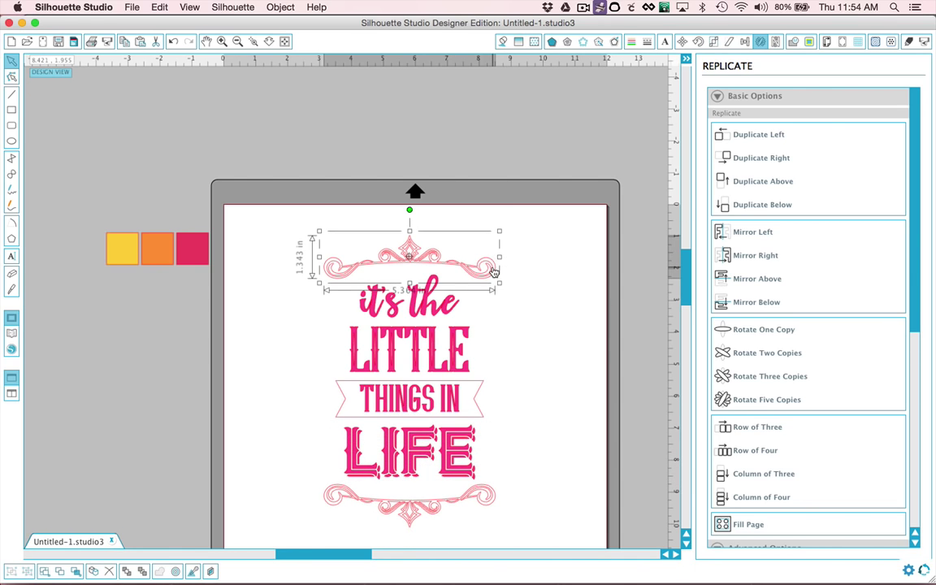
key(Down)
click(527, 526)
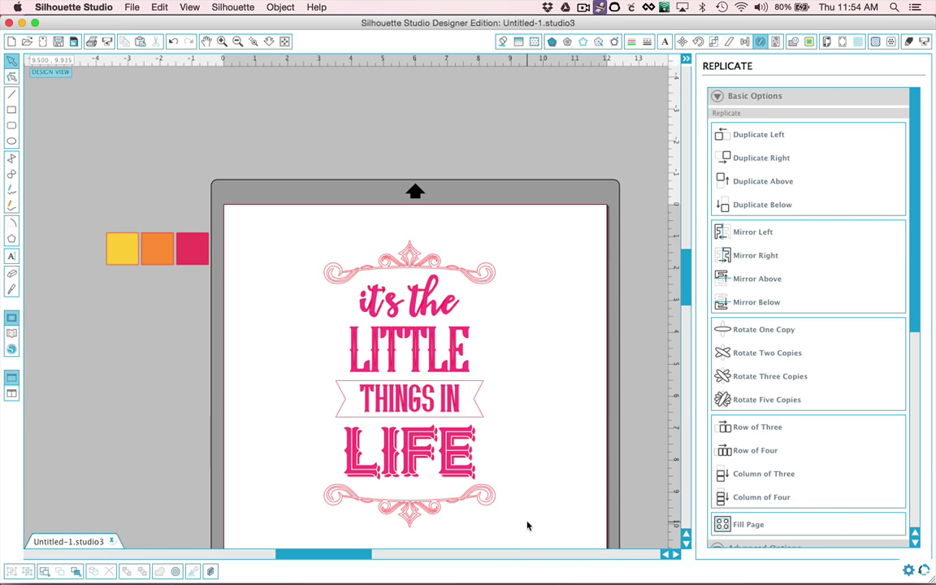
scroll(527, 493, down, 2)
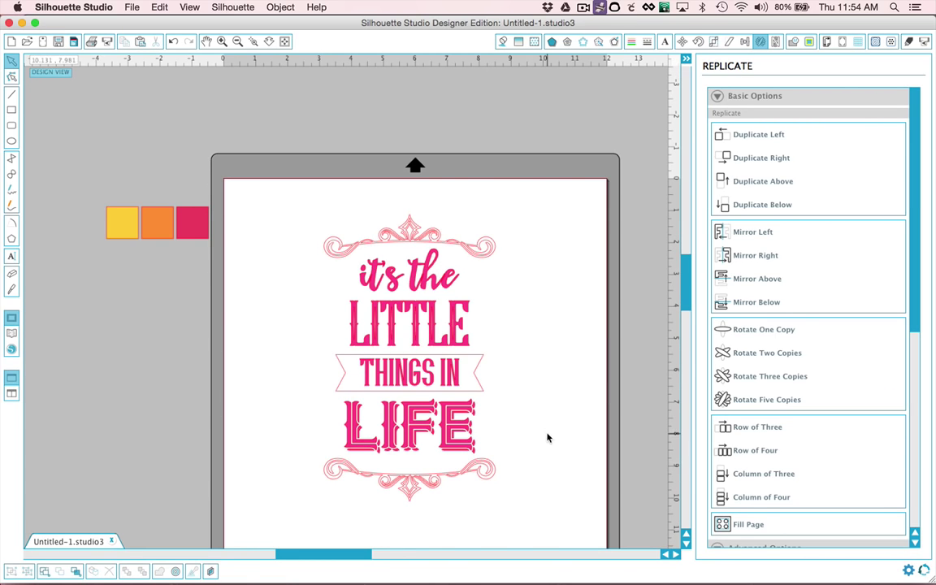
Step: Give the THINGS IN banner a red outline with 4.0 pt line thickness
click(485, 395)
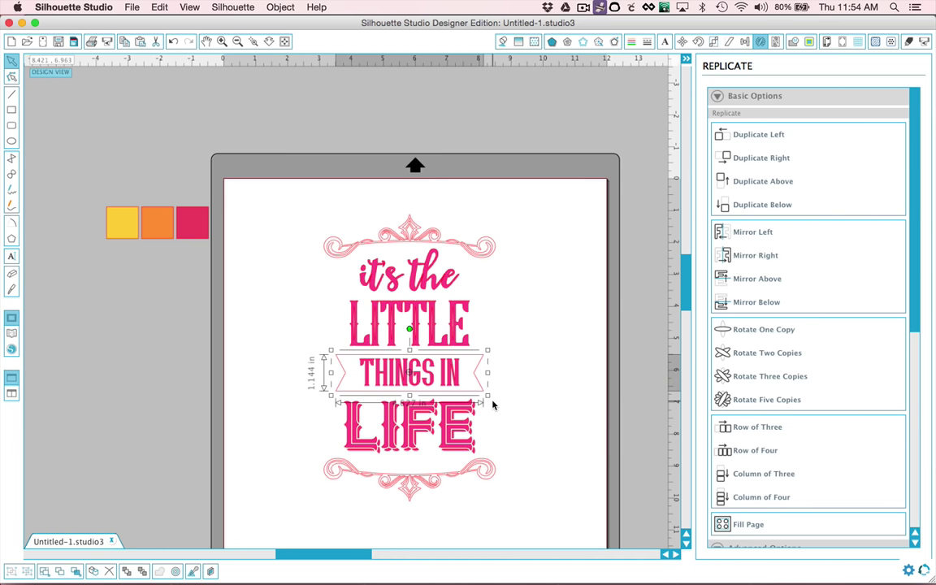
scroll(491, 402, up, 5)
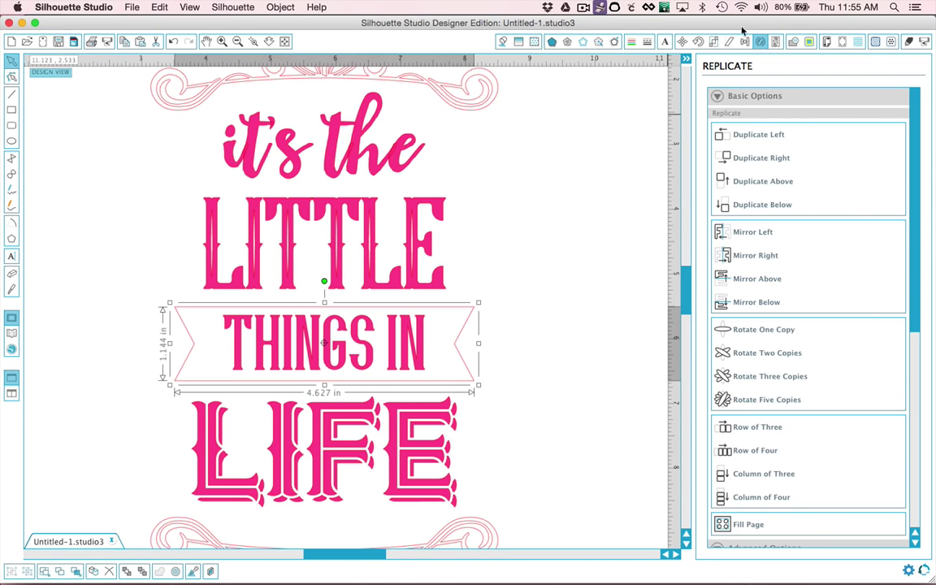
click(633, 42)
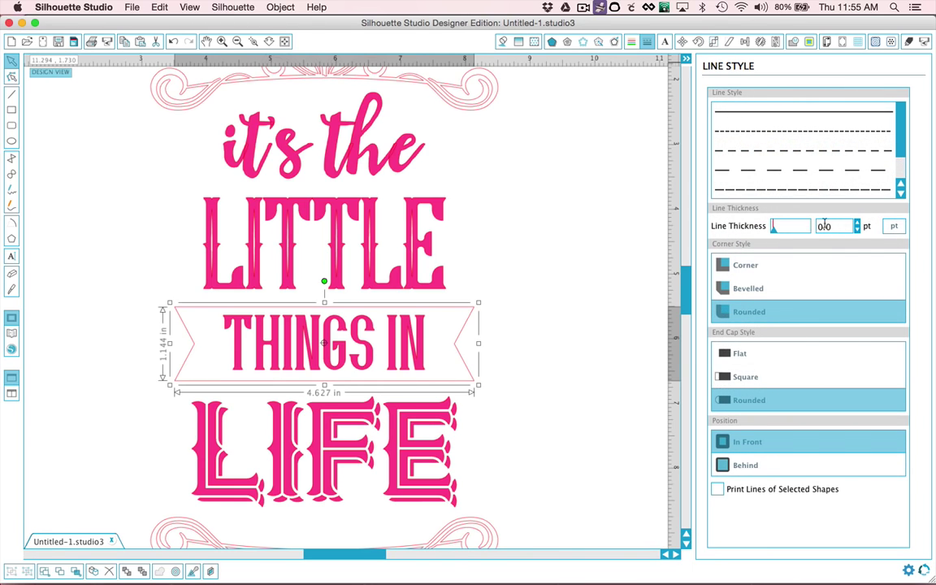
key(Return)
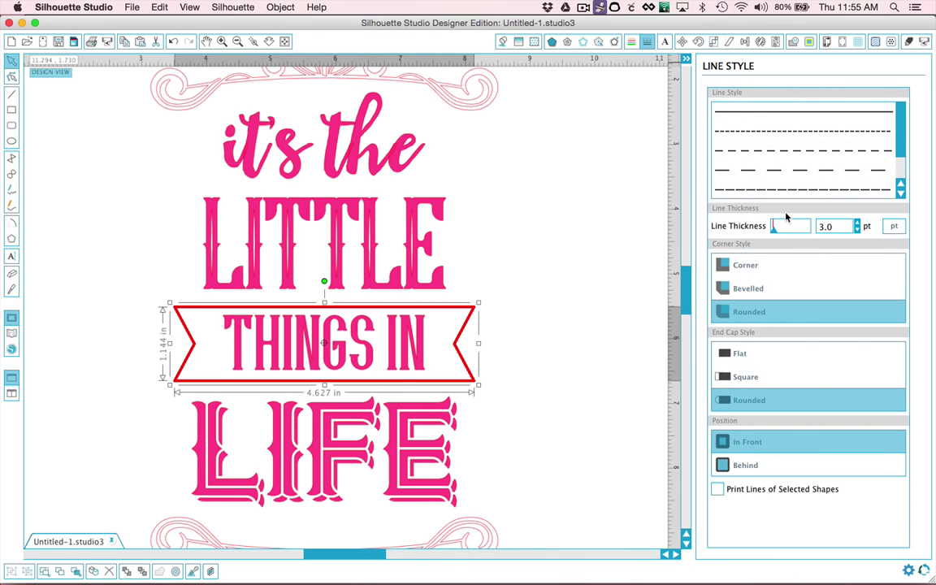
double_click(835, 228)
key(Return)
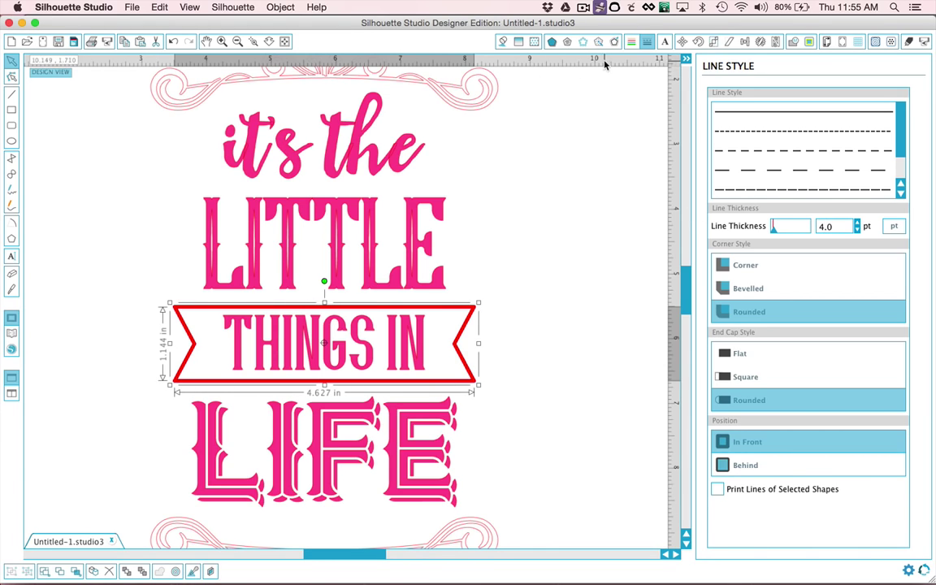
Step: Drag the THINGS IN banner slightly lower between LITTLE and LIFE, inspecting its points
click(792, 41)
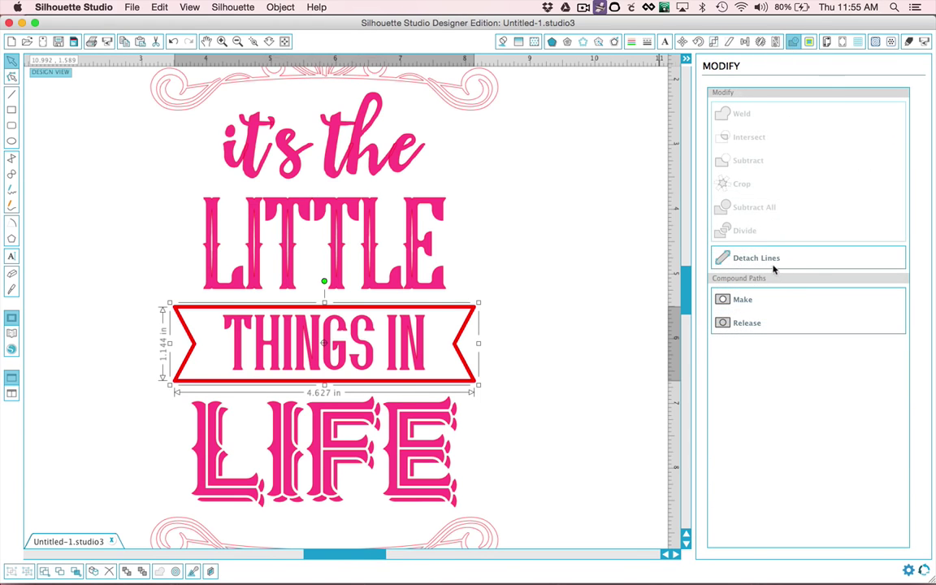
click(483, 341)
mouse_move(469, 357)
mouse_down()
mouse_move(474, 377)
mouse_move(475, 348)
mouse_up()
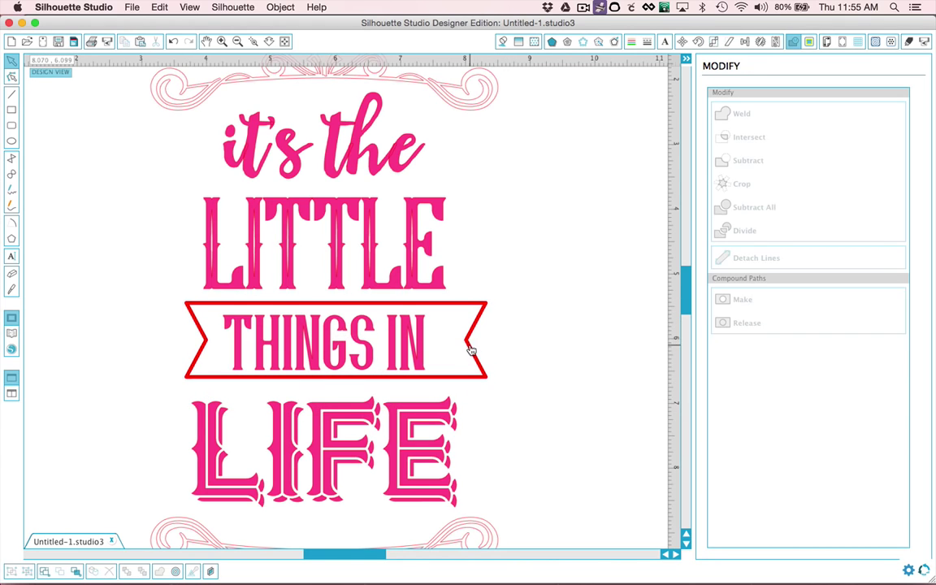
double_click(481, 321)
scroll(482, 317, up, 6)
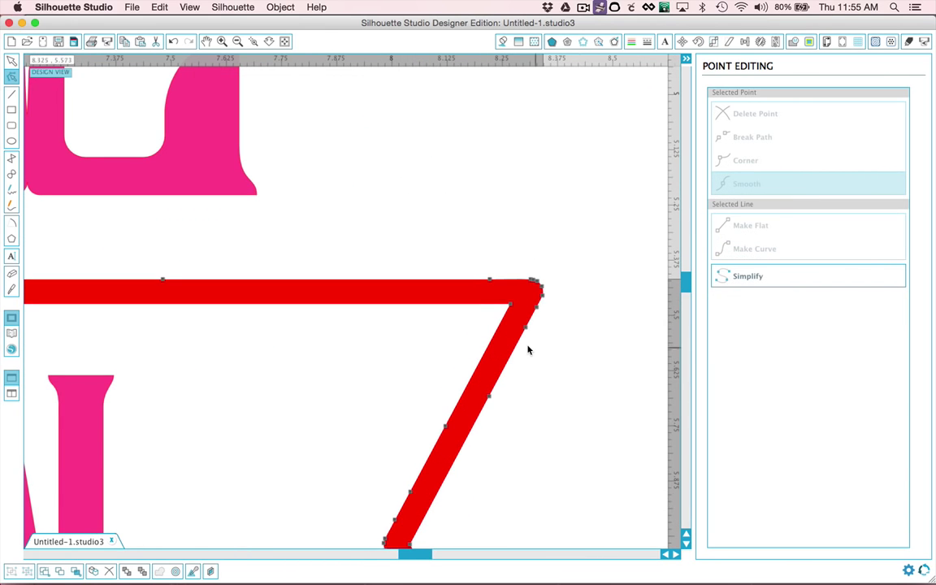
scroll(508, 337, down, 3)
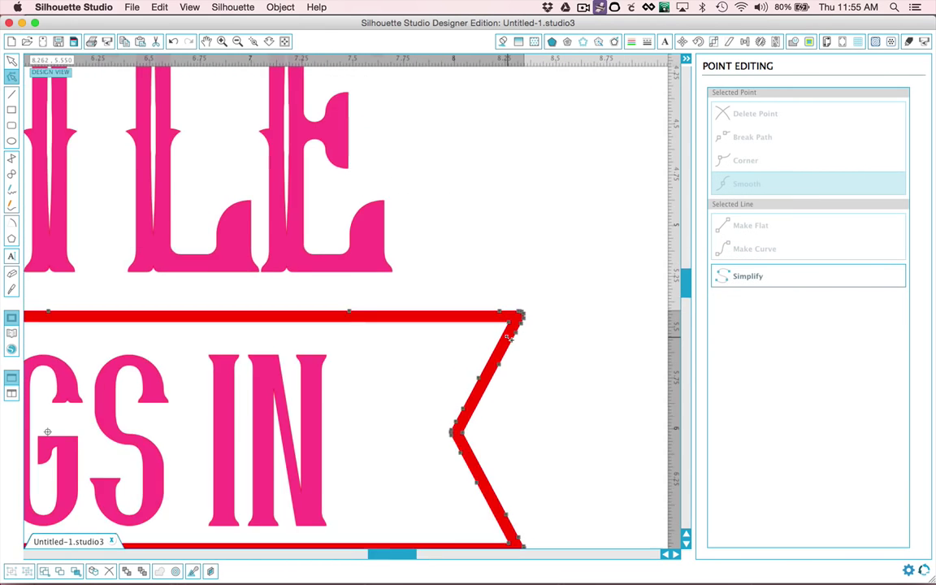
scroll(508, 337, down, 2)
scroll(412, 490, down, 3)
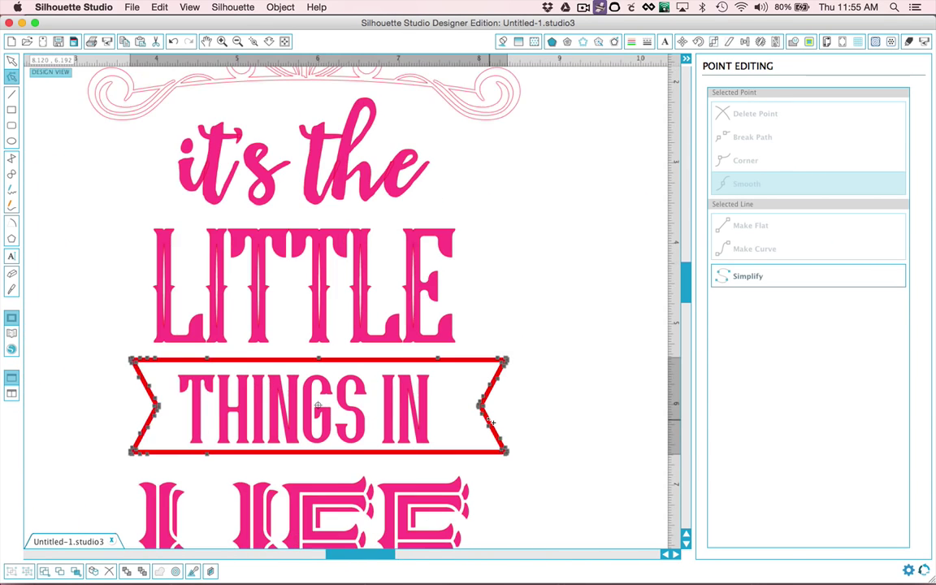
click(535, 425)
scroll(536, 425, down, 4)
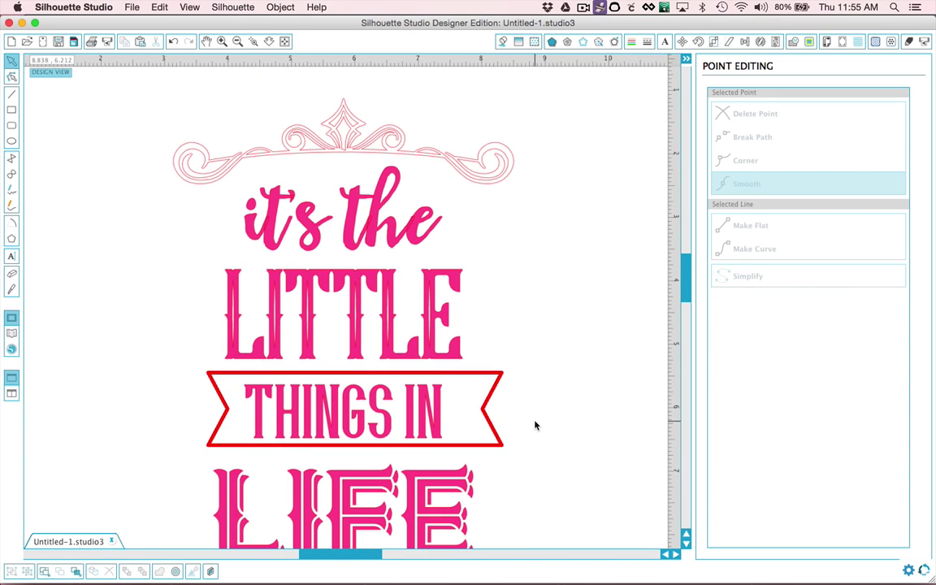
Step: Align Center the banner with the word art, then Align Middle its THINGS IN text
scroll(535, 426, down, 2)
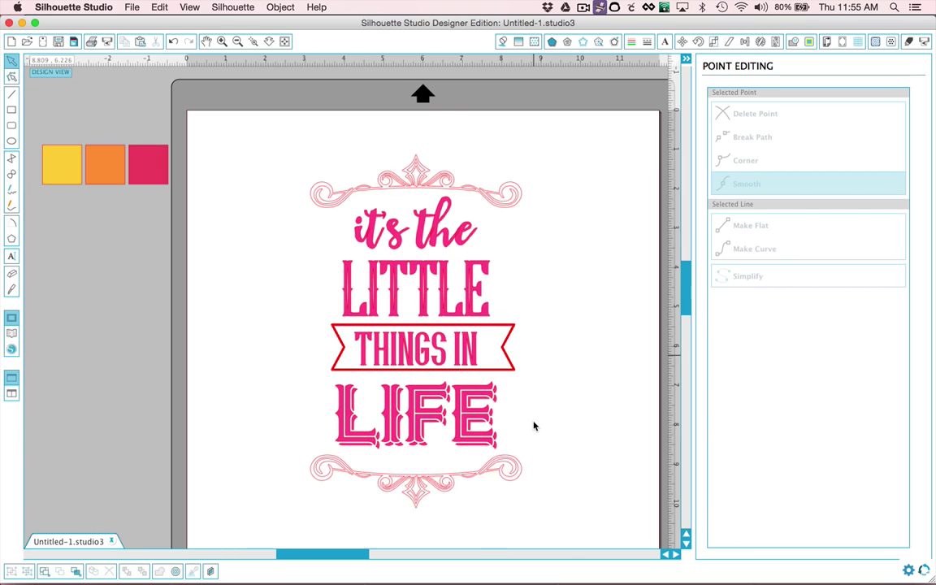
drag(530, 496, 266, 125)
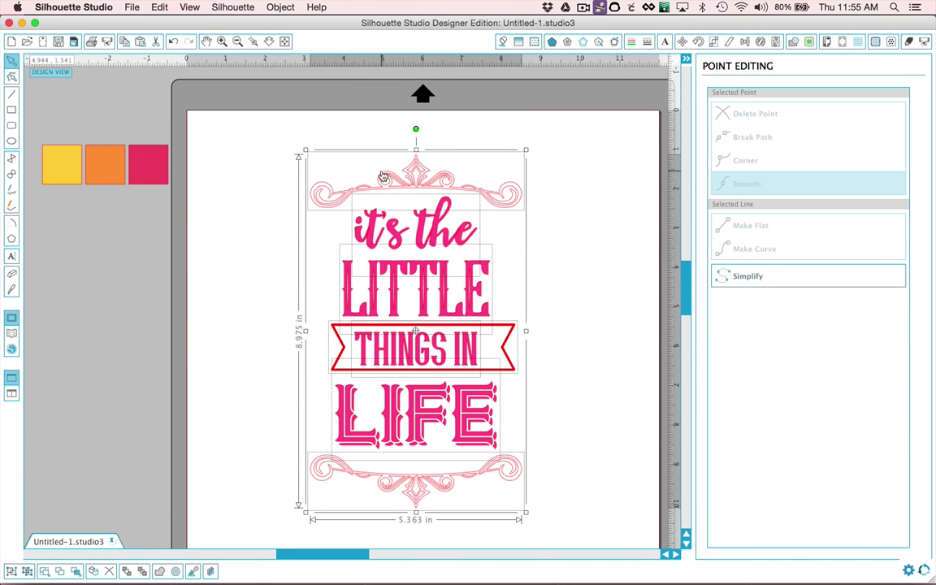
click(745, 41)
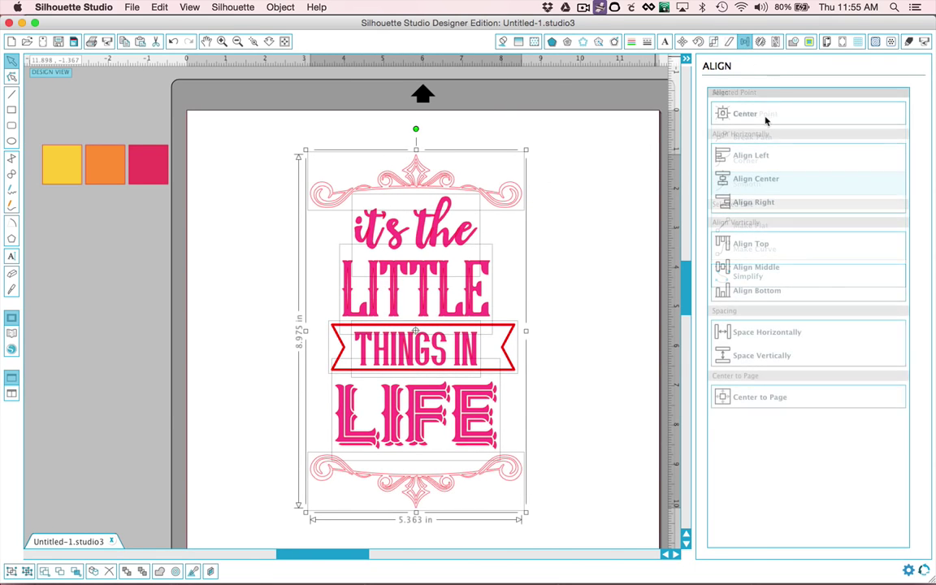
click(780, 186)
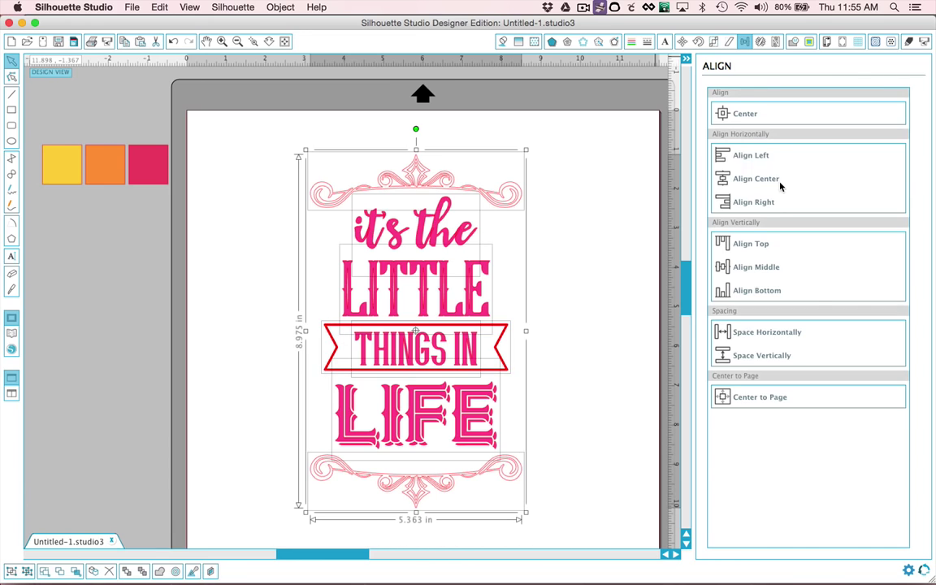
click(569, 387)
click(455, 351)
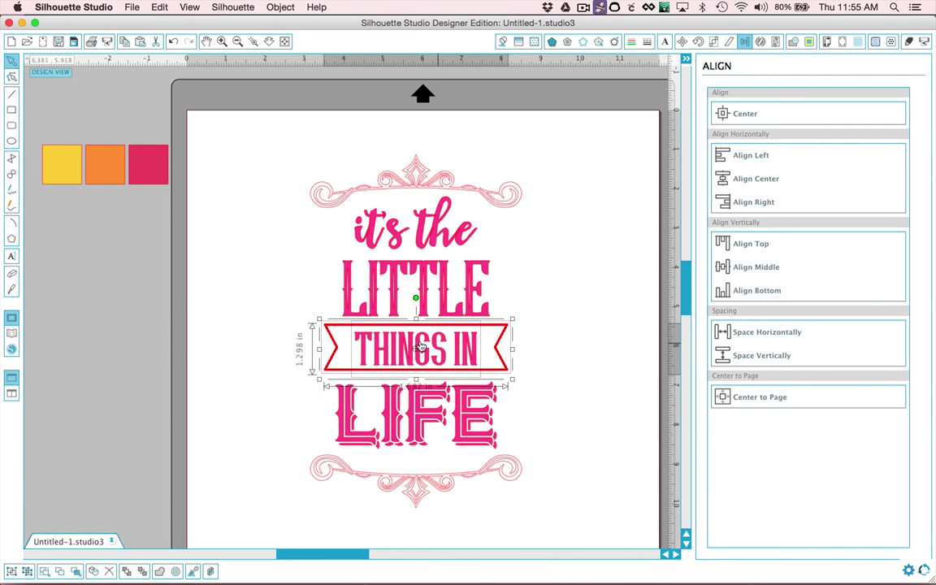
click(769, 275)
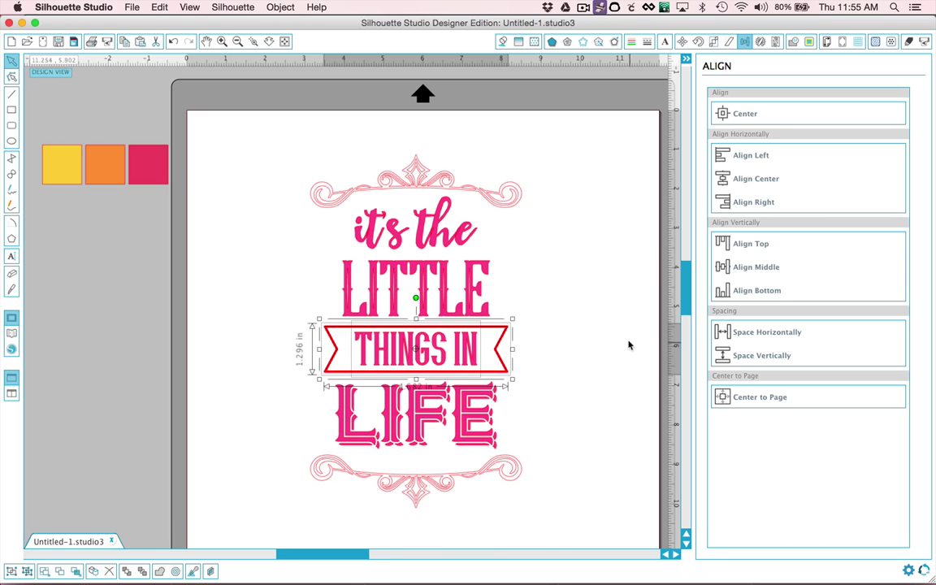
click(465, 360)
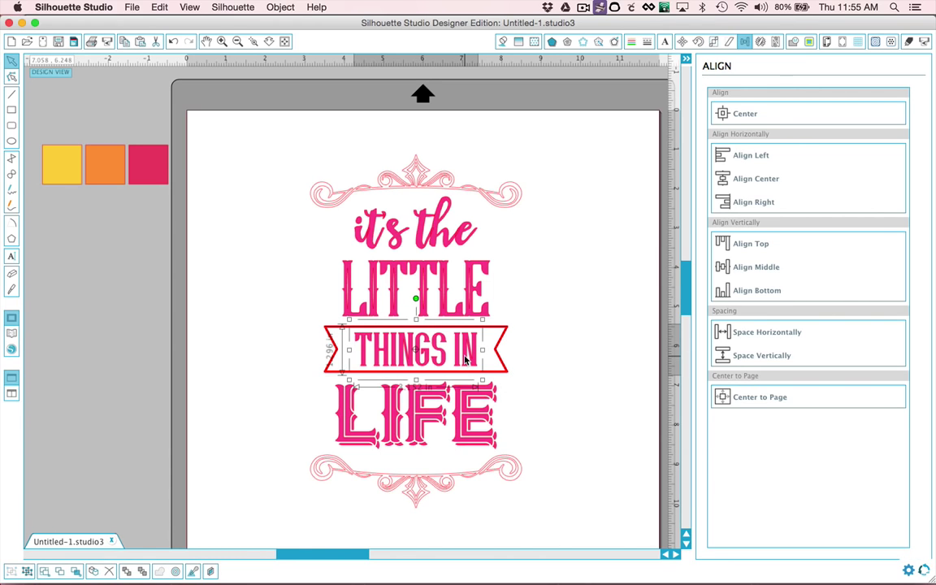
click(578, 395)
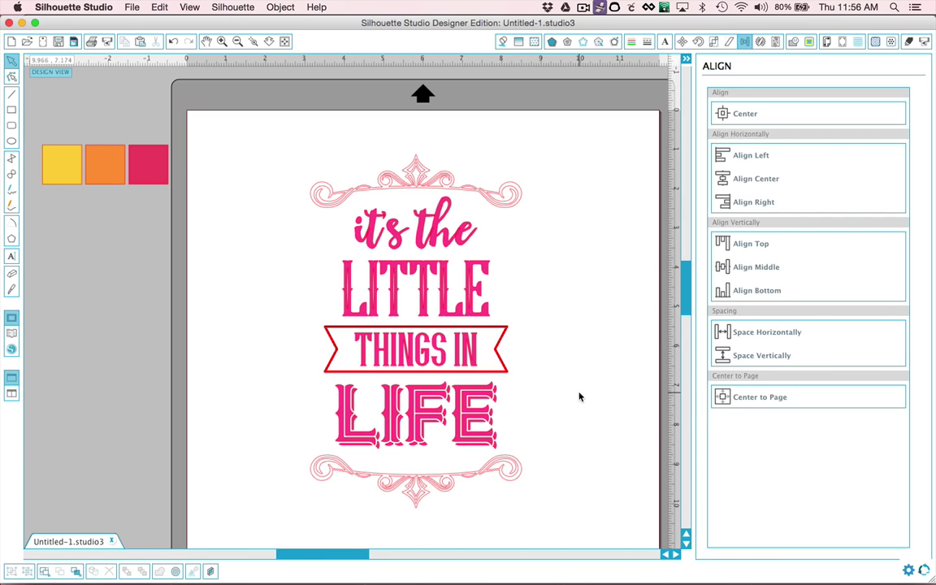
Step: Eyedrop swatch fills: top flourish yellow, 'it's the' pink, LITTLE orange
click(371, 168)
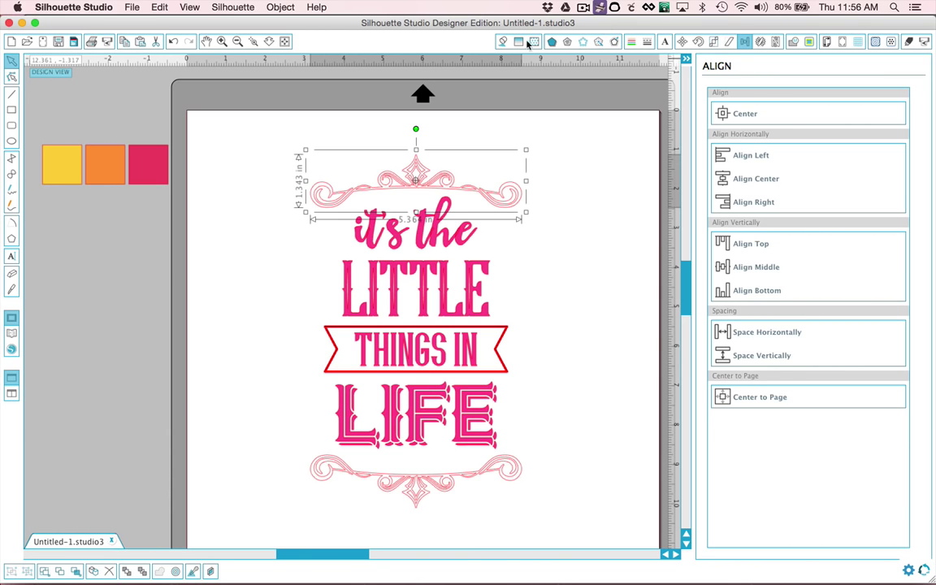
click(502, 42)
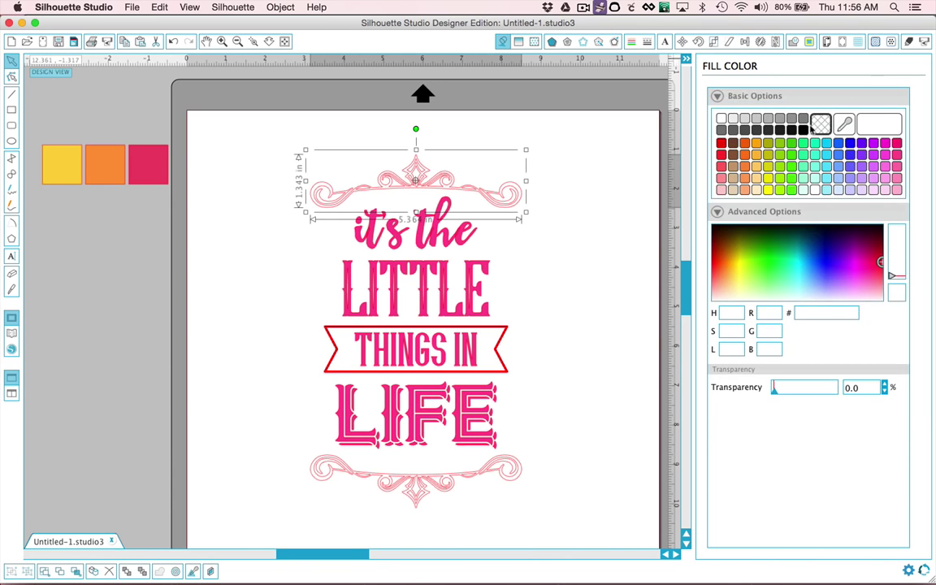
click(844, 124)
click(67, 156)
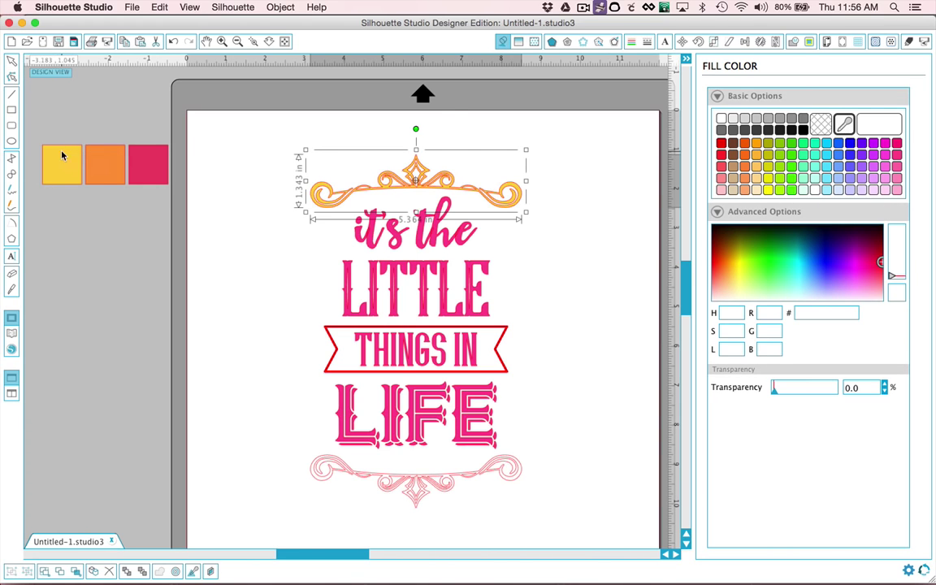
click(337, 201)
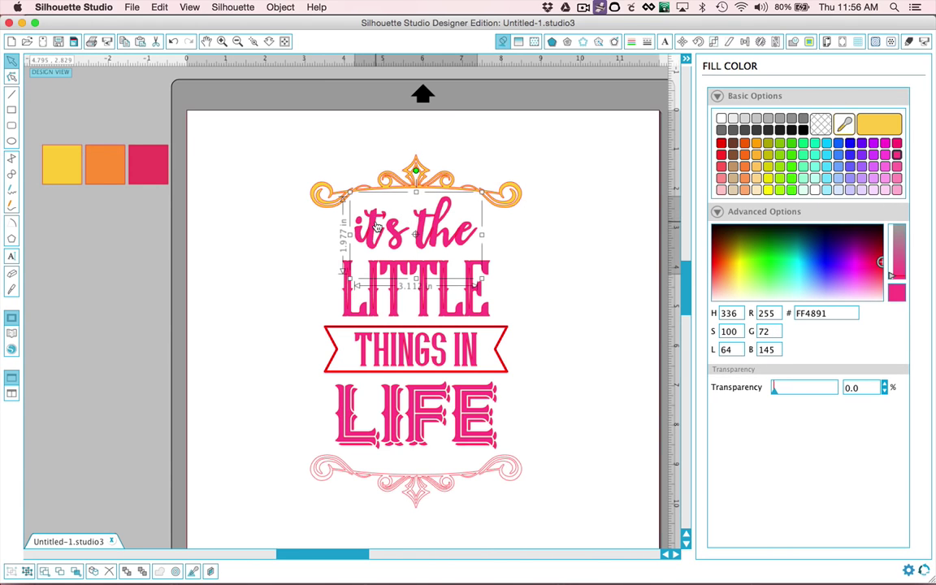
click(845, 124)
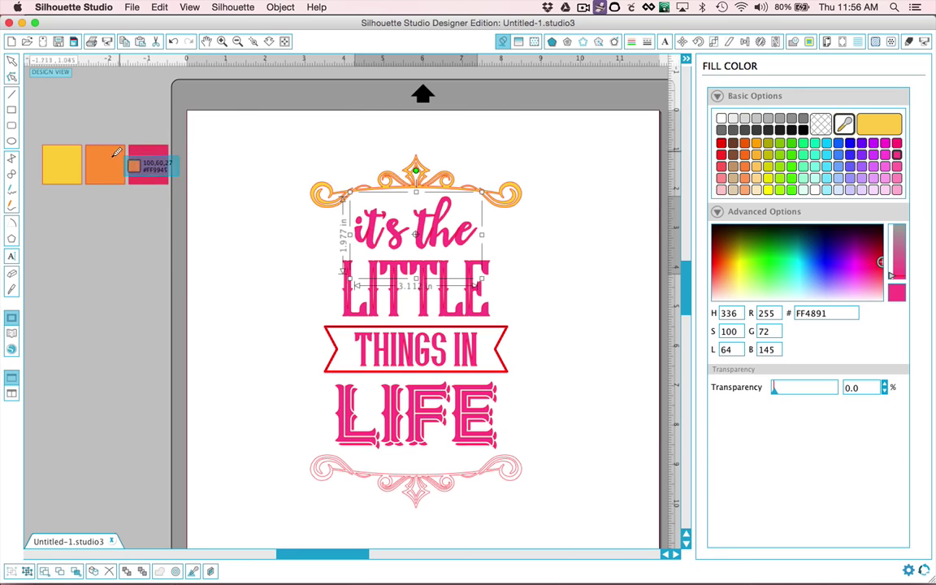
click(139, 159)
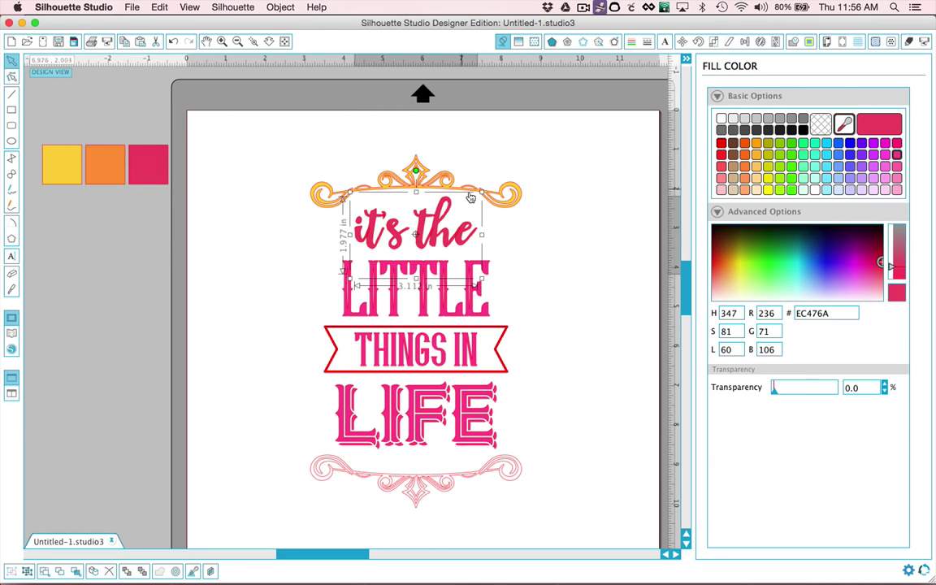
click(470, 291)
click(845, 124)
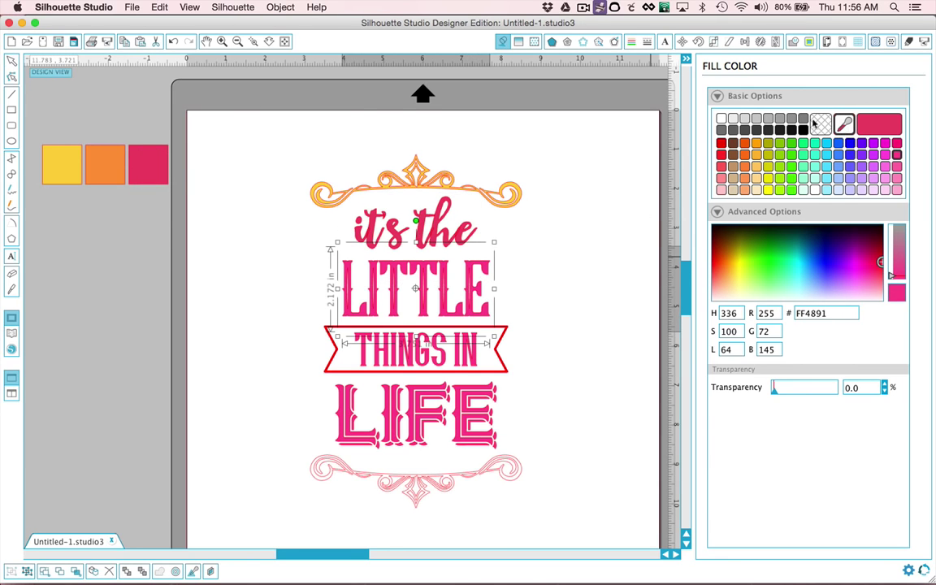
click(112, 165)
Step: Eyedrop swatch fills: THINGS IN and banner yellow, LIFE pink, bottom flourish yellow
click(409, 353)
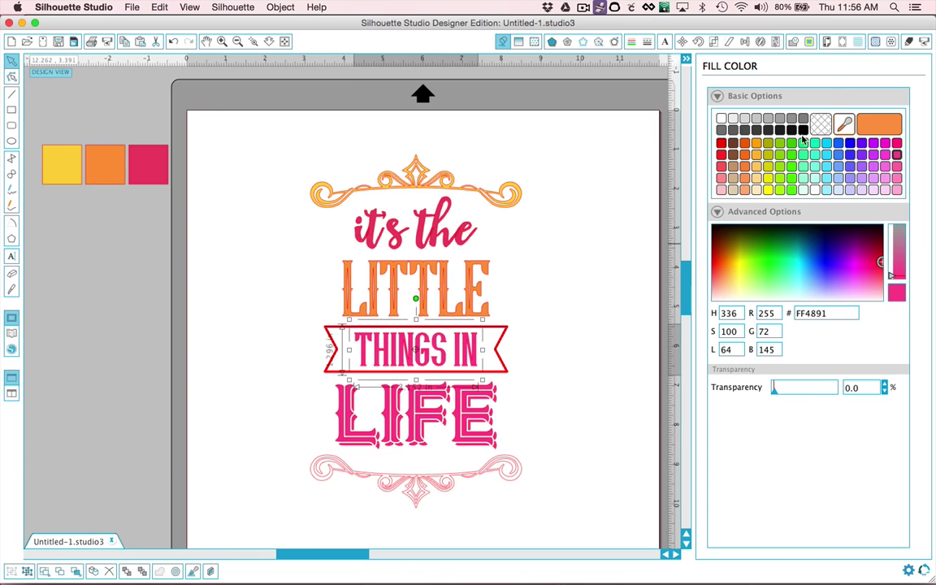
click(845, 125)
click(65, 165)
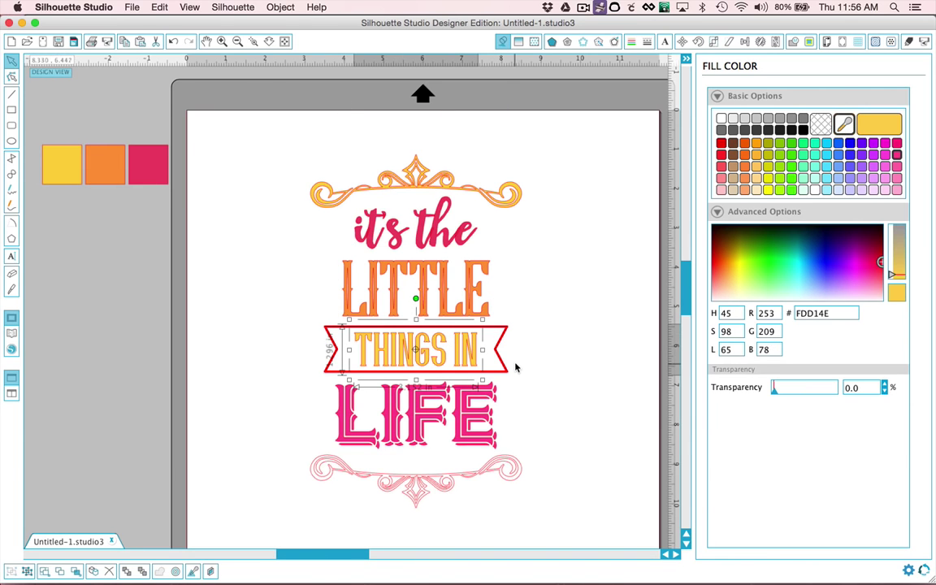
click(506, 369)
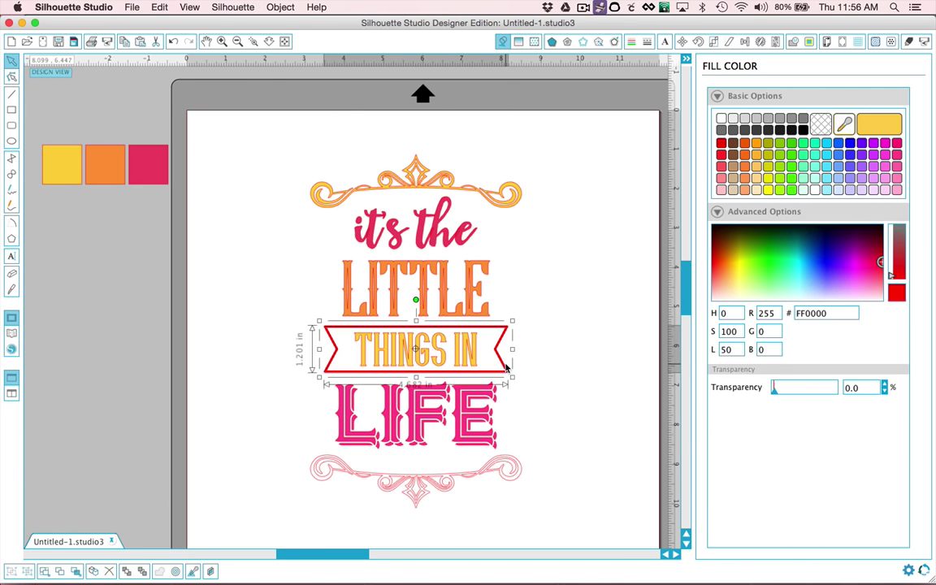
click(845, 124)
click(74, 162)
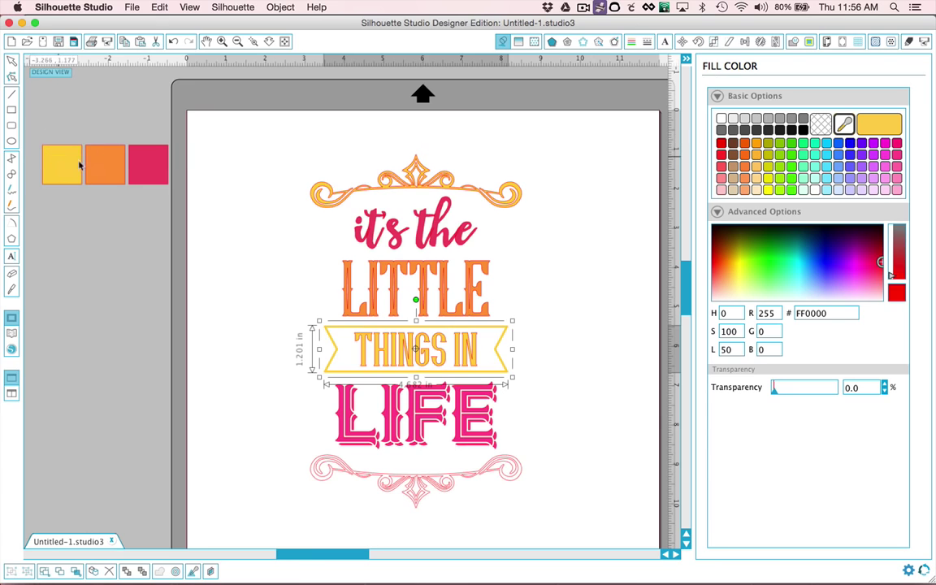
click(490, 409)
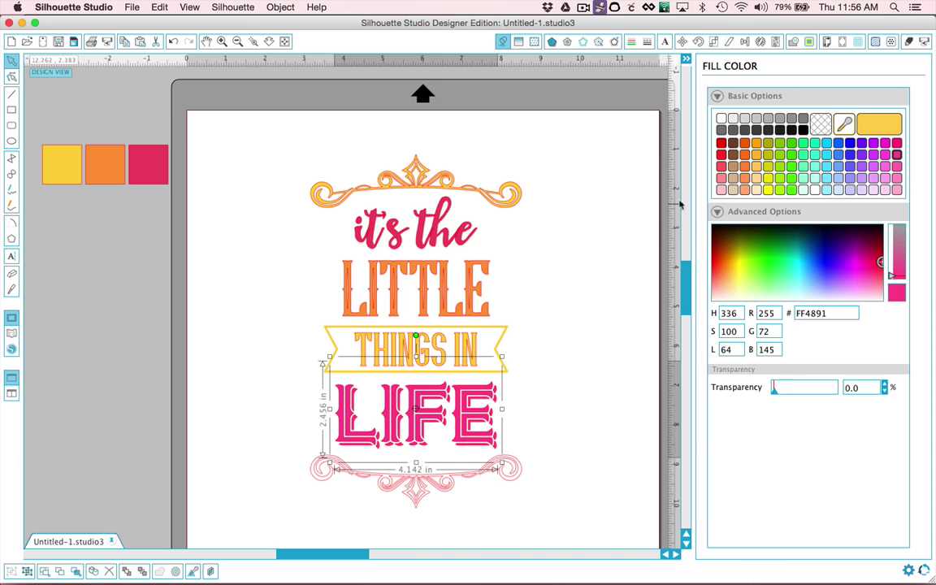
click(842, 123)
click(160, 168)
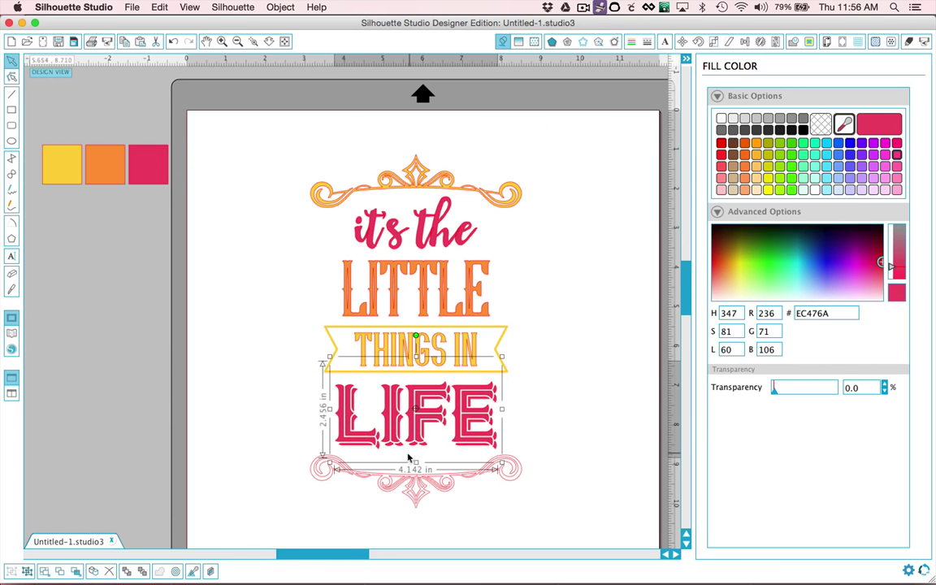
click(416, 479)
click(843, 123)
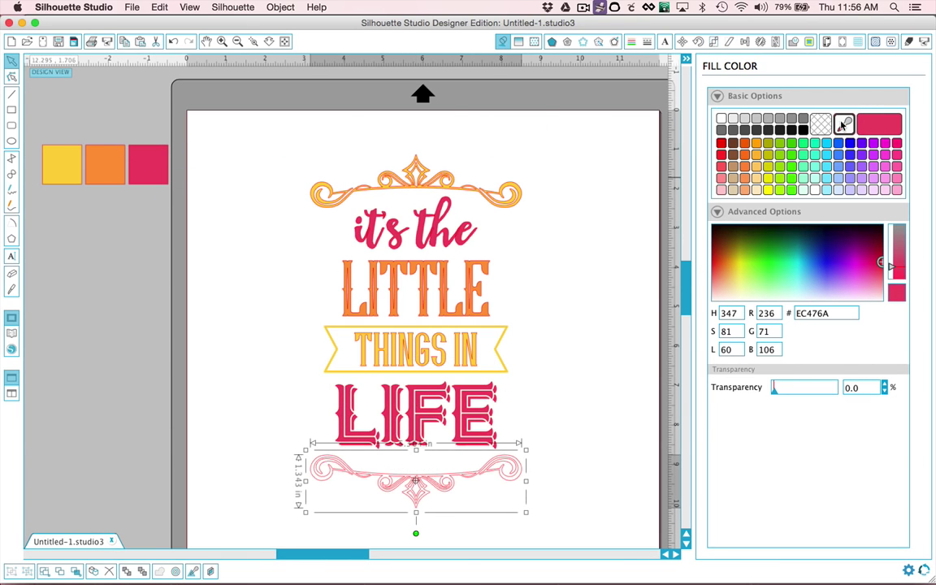
click(67, 159)
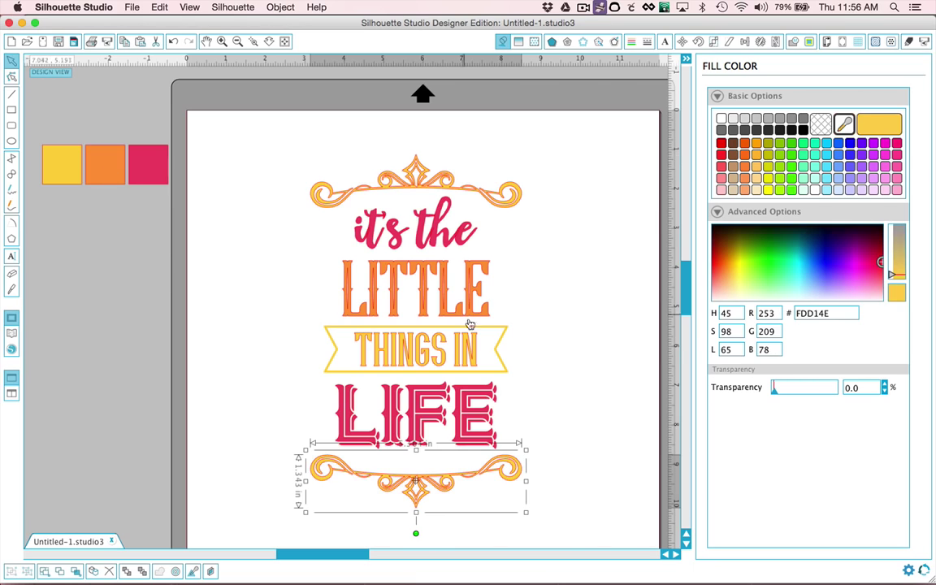
click(547, 351)
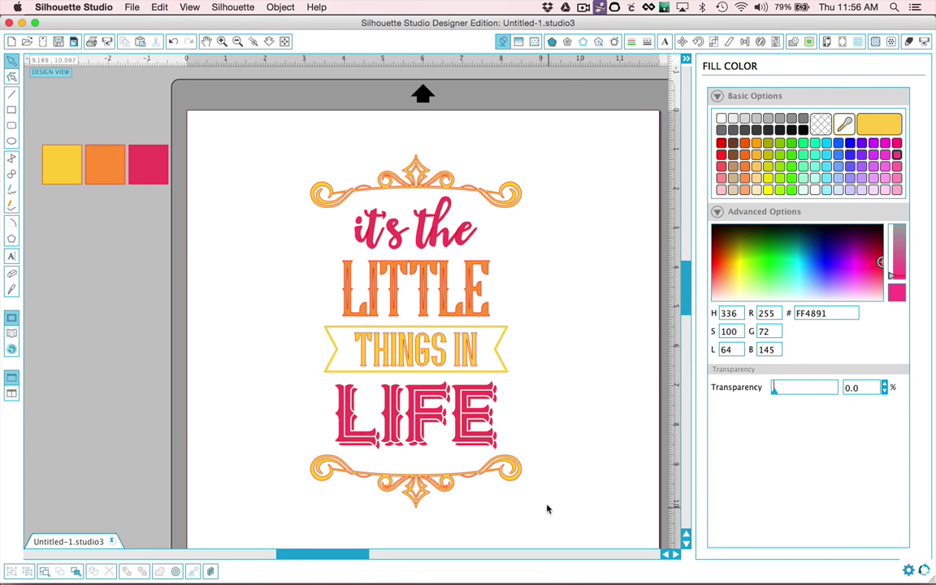
Step: Set every piece's line colour to transparent, then group the whole word art with Cmd+G
drag(547, 505, 286, 134)
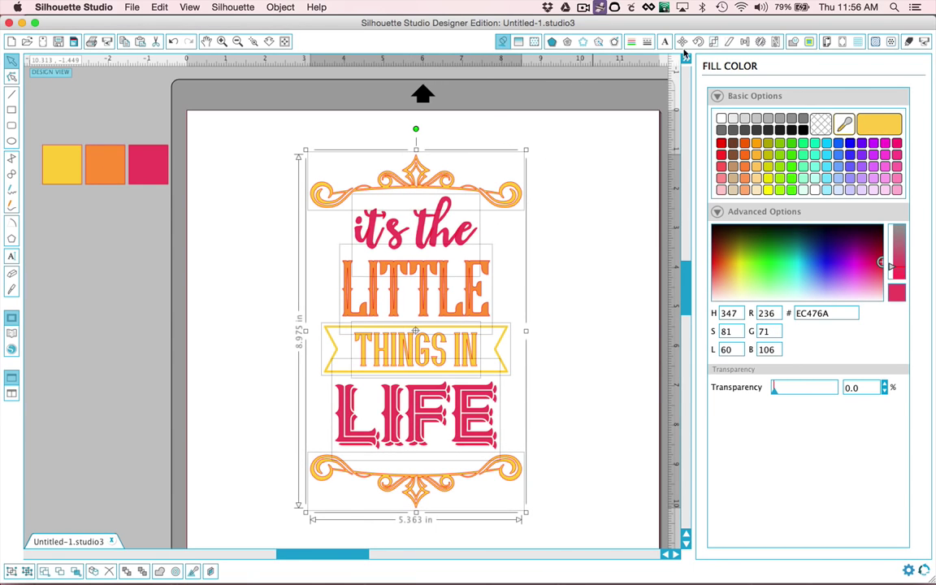
click(631, 42)
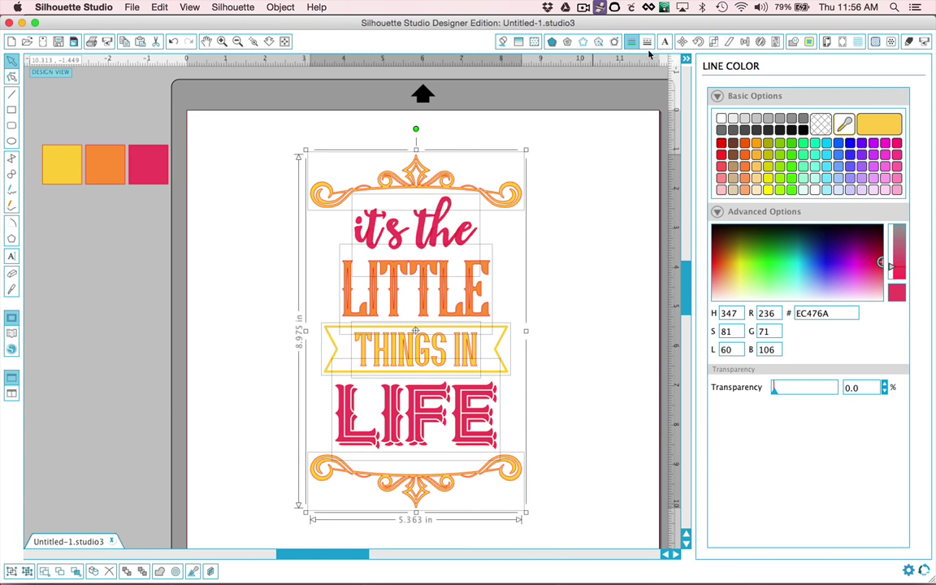
click(820, 124)
click(602, 324)
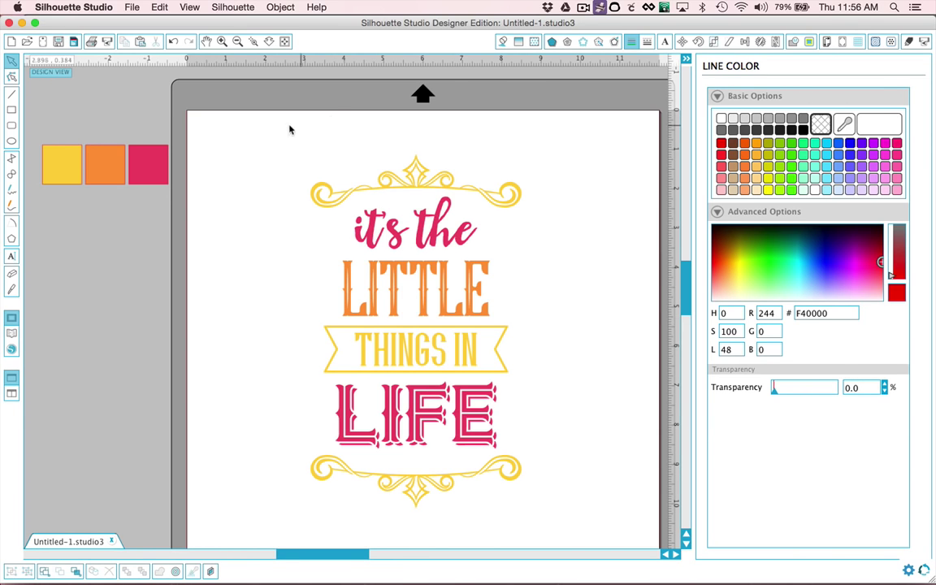
drag(276, 122, 505, 528)
key(super+g)
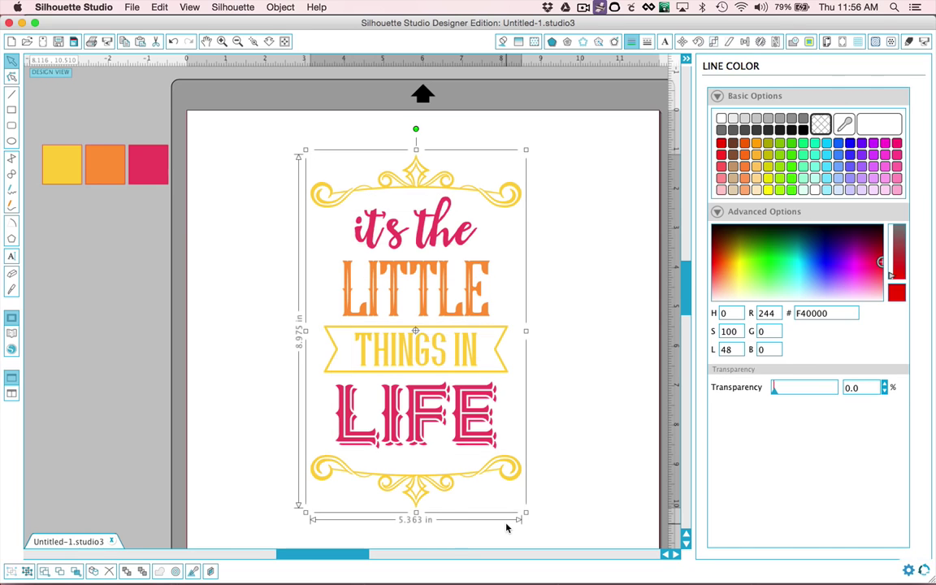
Step: Set the page width to 8.5 in and move the word art onto the narrower page
click(827, 42)
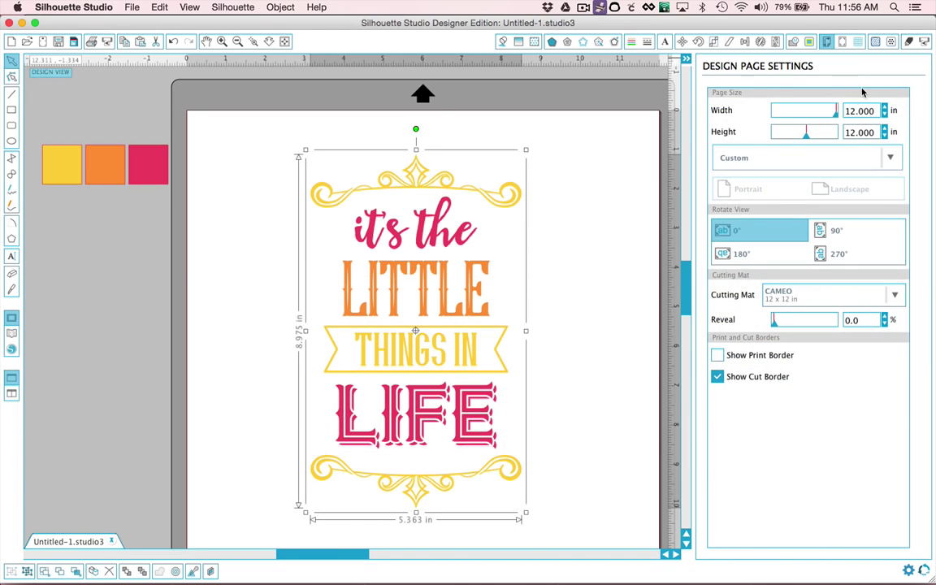
click(862, 110)
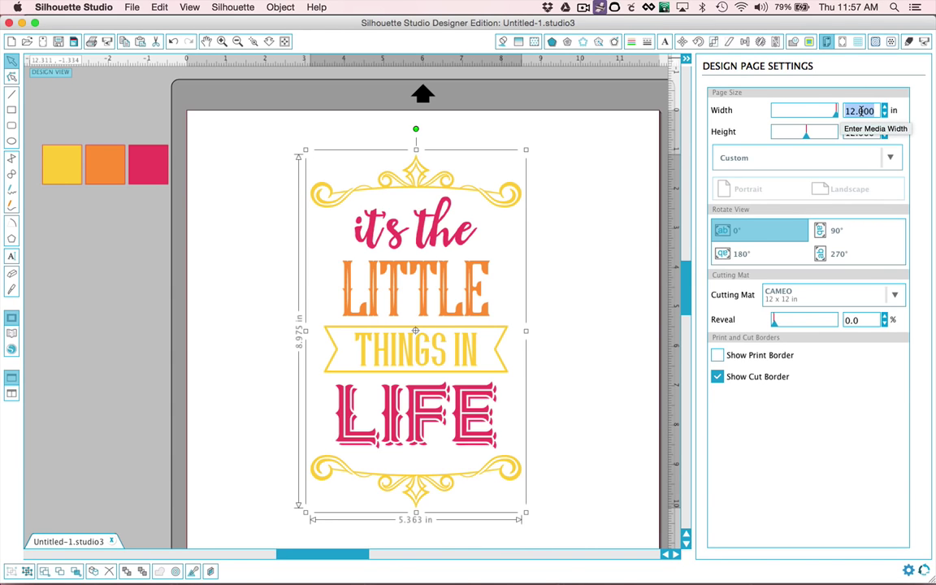
text(8.5)
key(Tab)
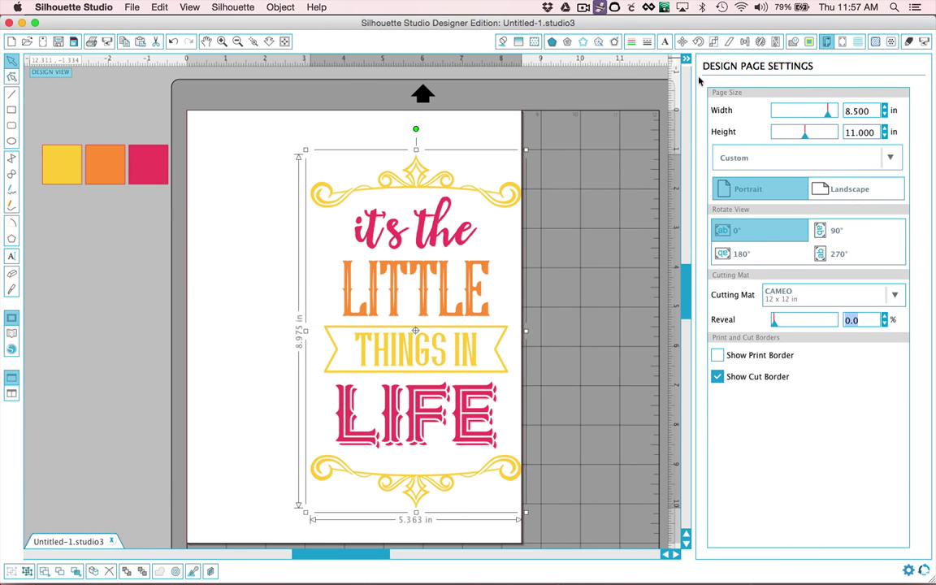
drag(434, 192, 374, 193)
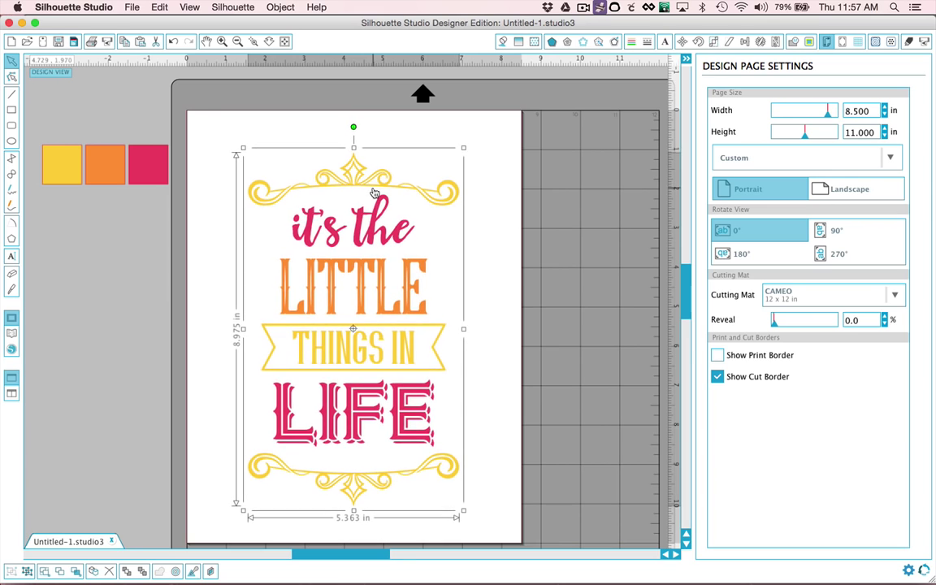
click(533, 259)
scroll(523, 266, down, 2)
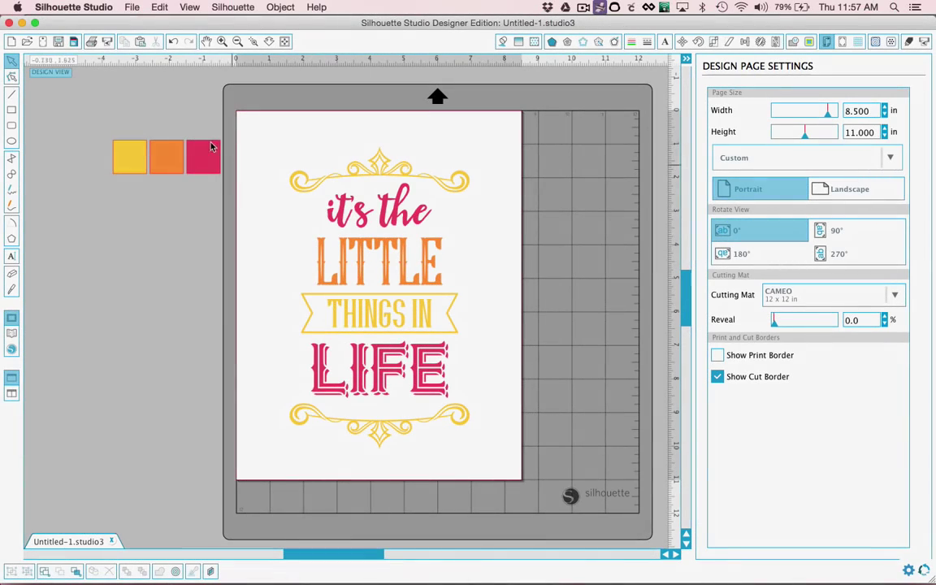
drag(243, 121, 524, 455)
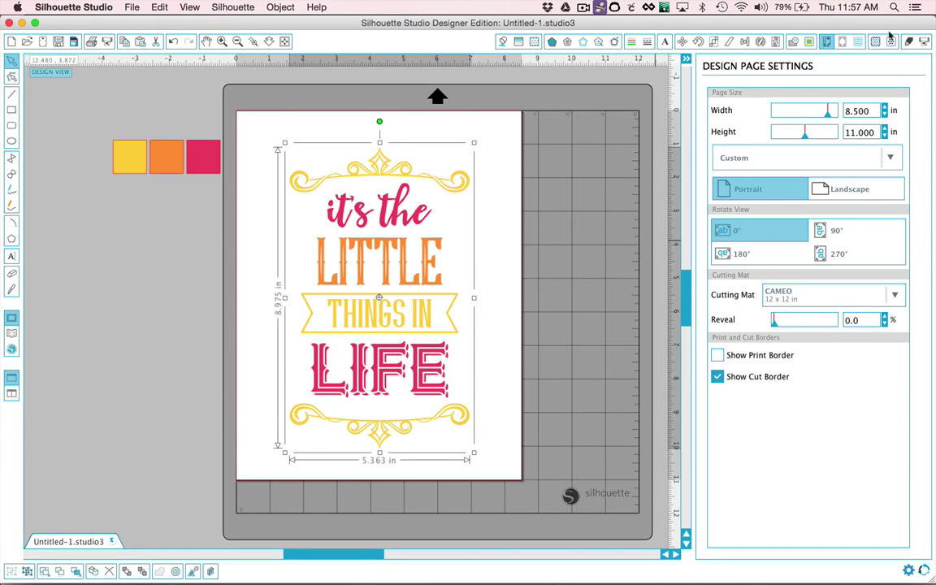
Step: Show the Cut Settings and zoom in to inspect the design's red cut lines
click(907, 42)
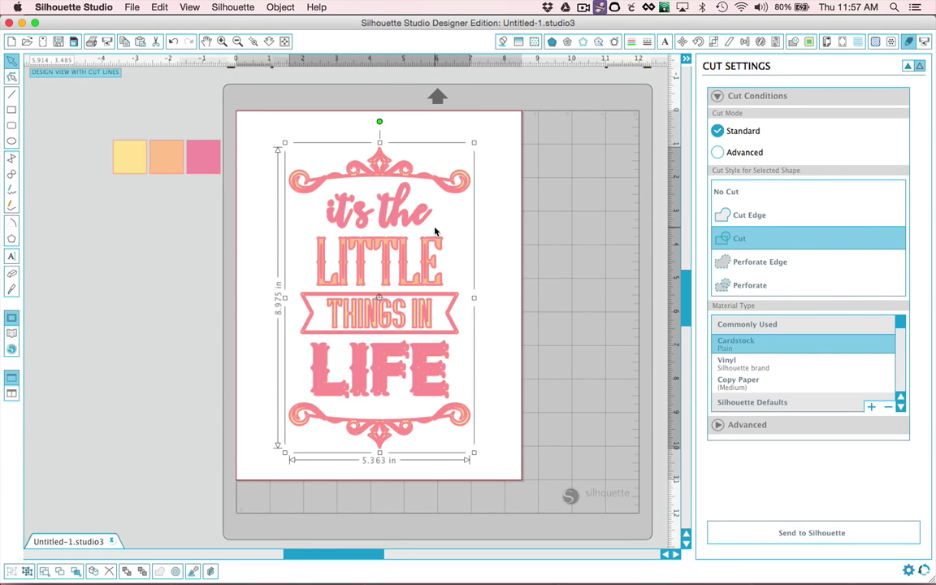
scroll(430, 228, up, 6)
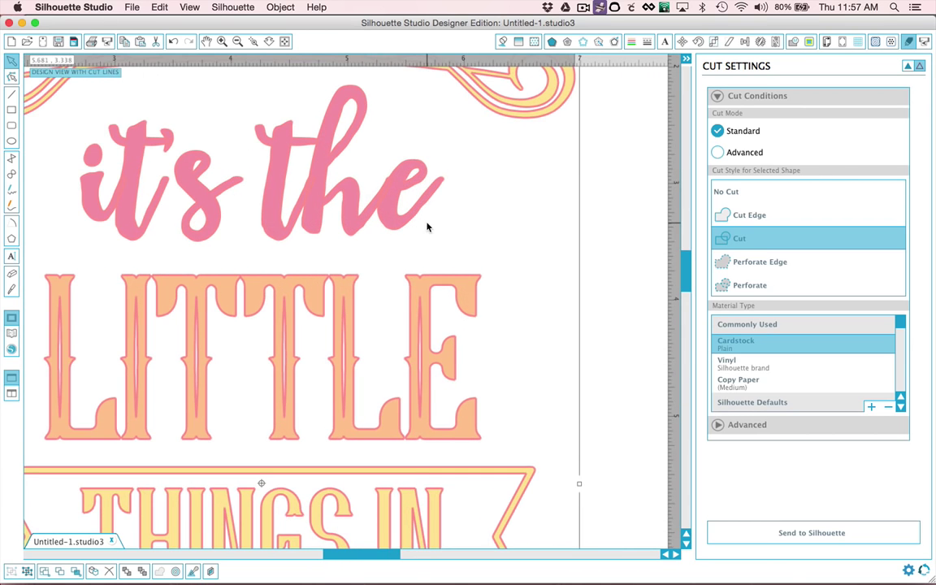
click(471, 213)
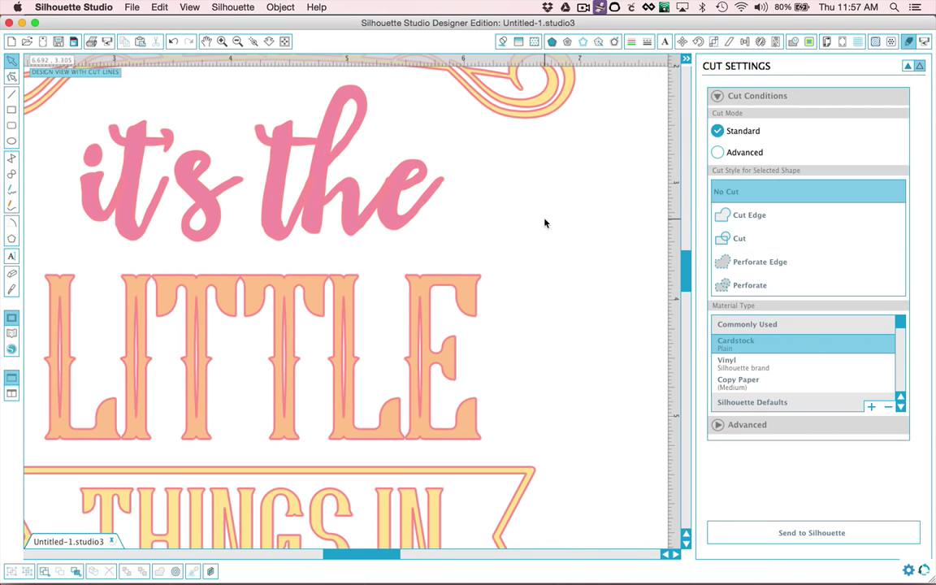
scroll(553, 246, down, 3)
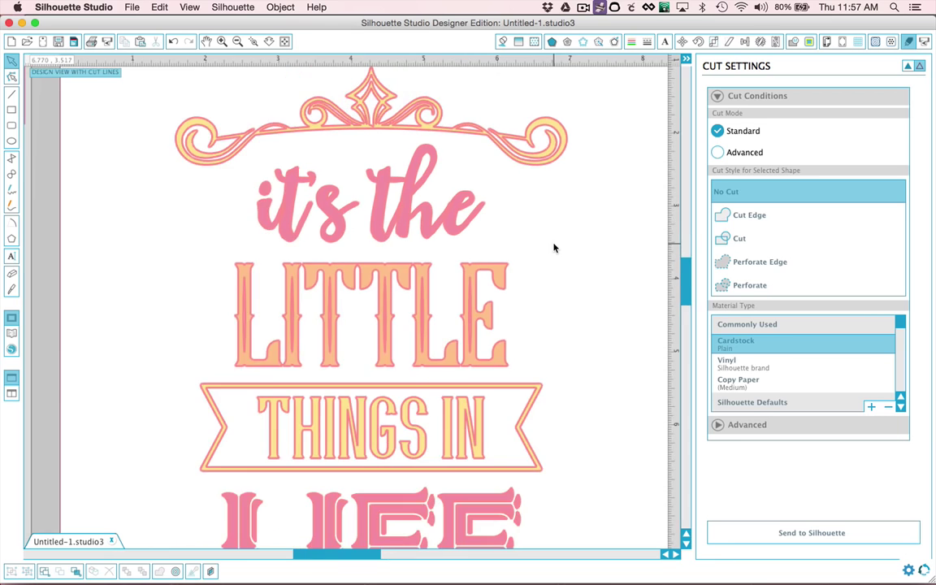
scroll(553, 248, up, 1)
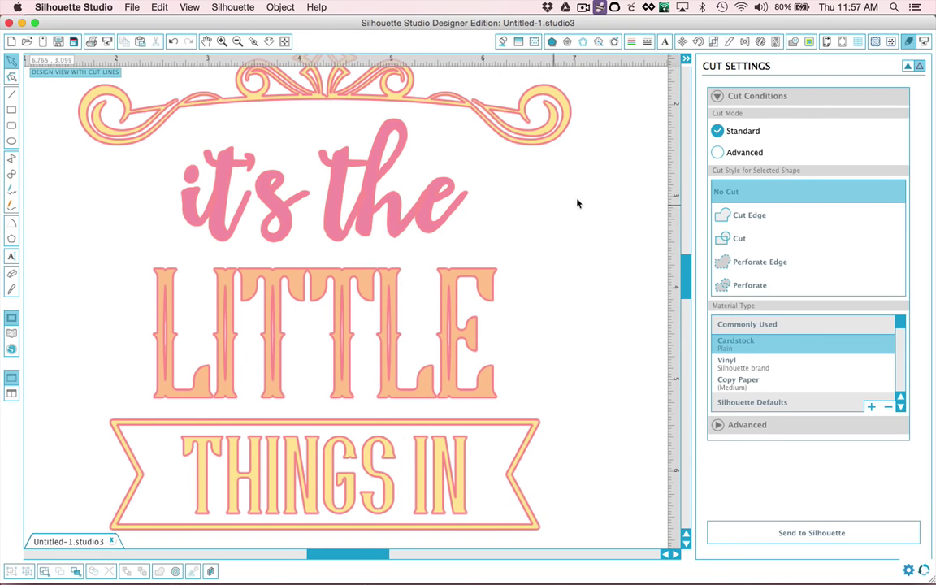
scroll(538, 278, down, 4)
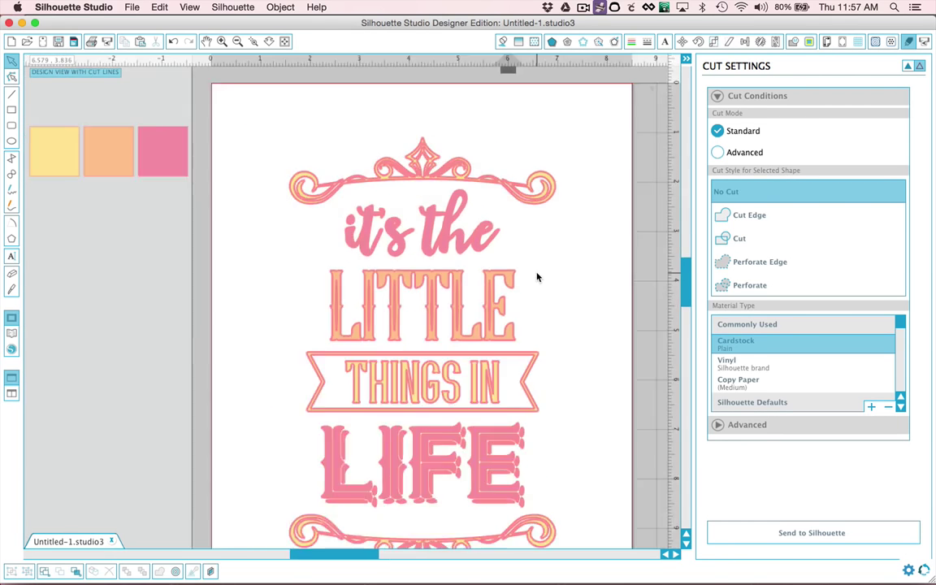
click(496, 252)
scroll(480, 252, up, 6)
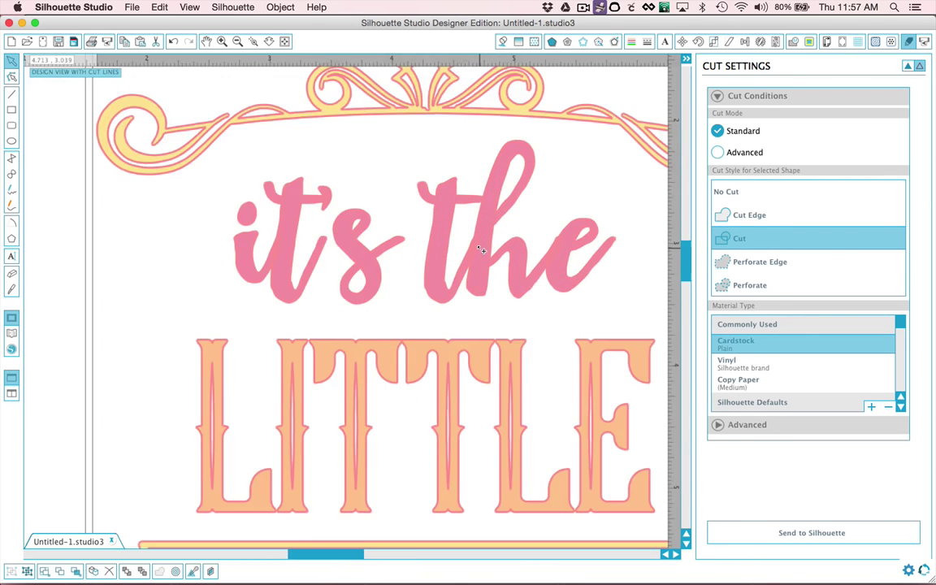
Step: Ungroup the whole word art into its separate parts
scroll(476, 250, down, 6)
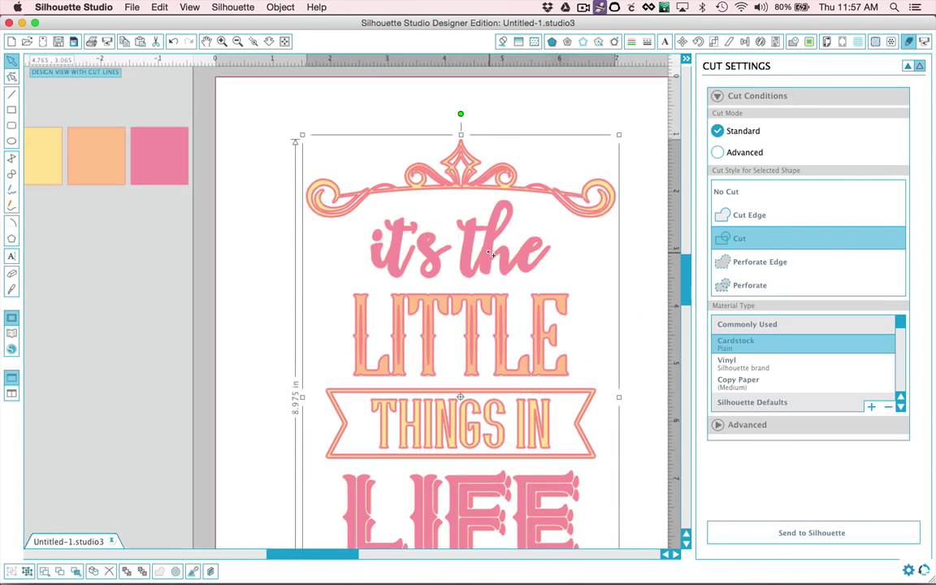
right_click(490, 252)
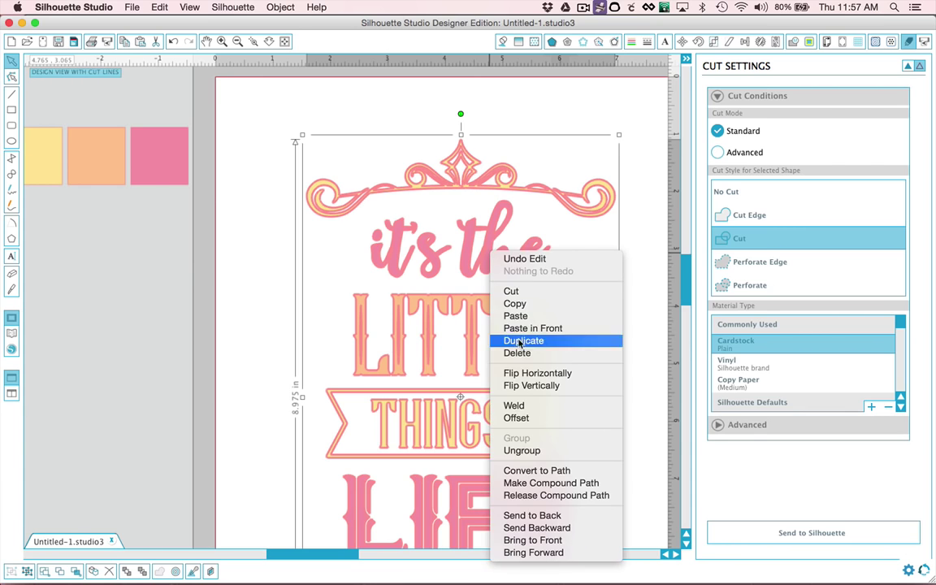
click(530, 450)
click(624, 284)
Step: Ungroup the 'it's the' script into individual letters and zoom in to check them
click(486, 253)
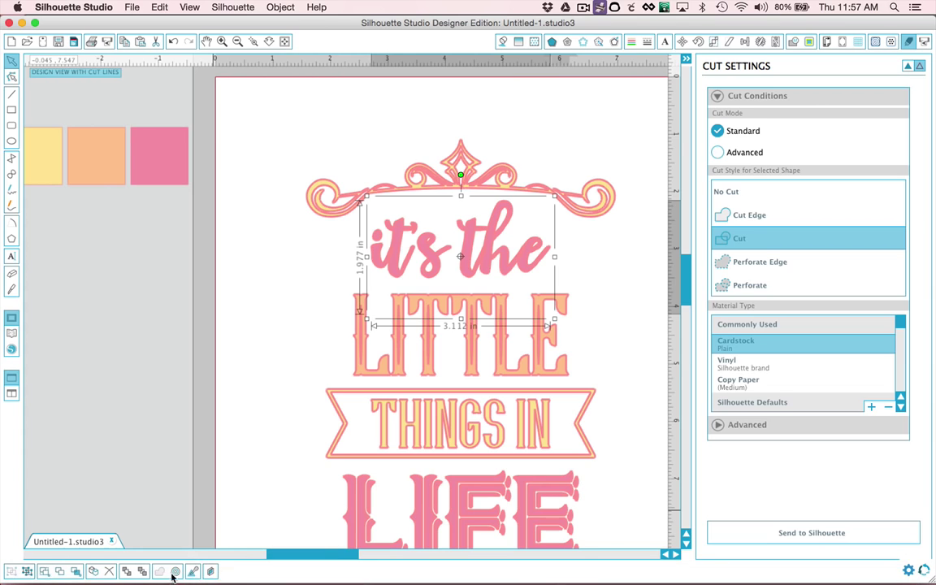
right_click(473, 260)
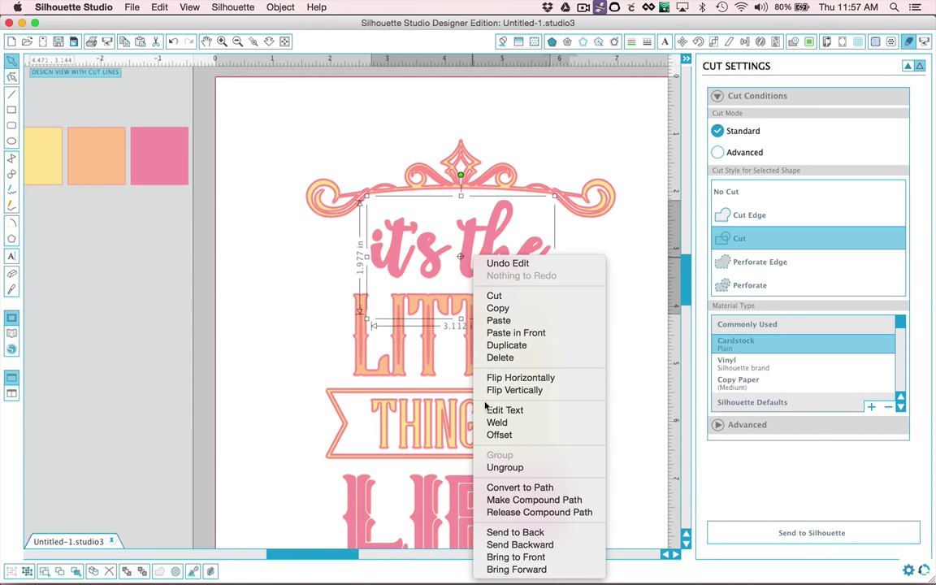
click(504, 467)
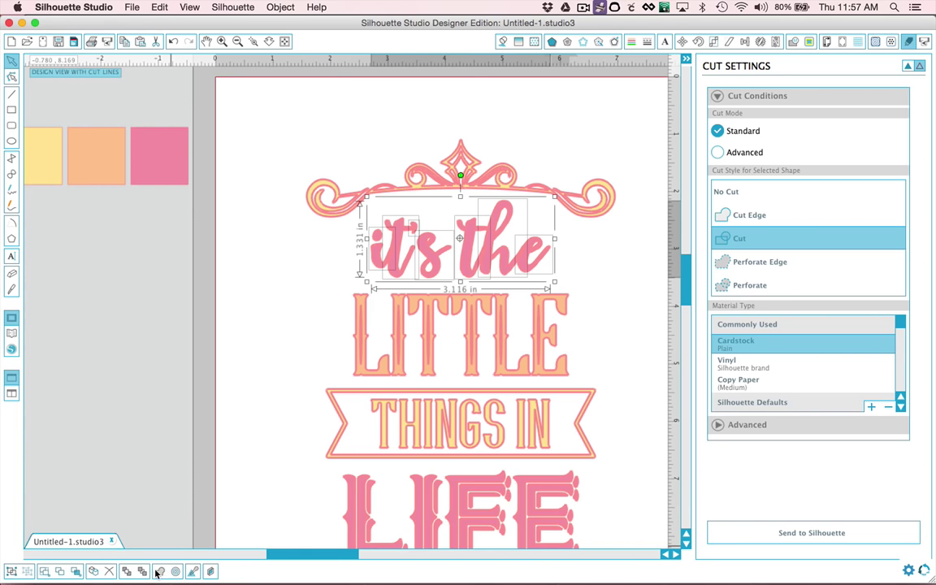
scroll(459, 257, up, 5)
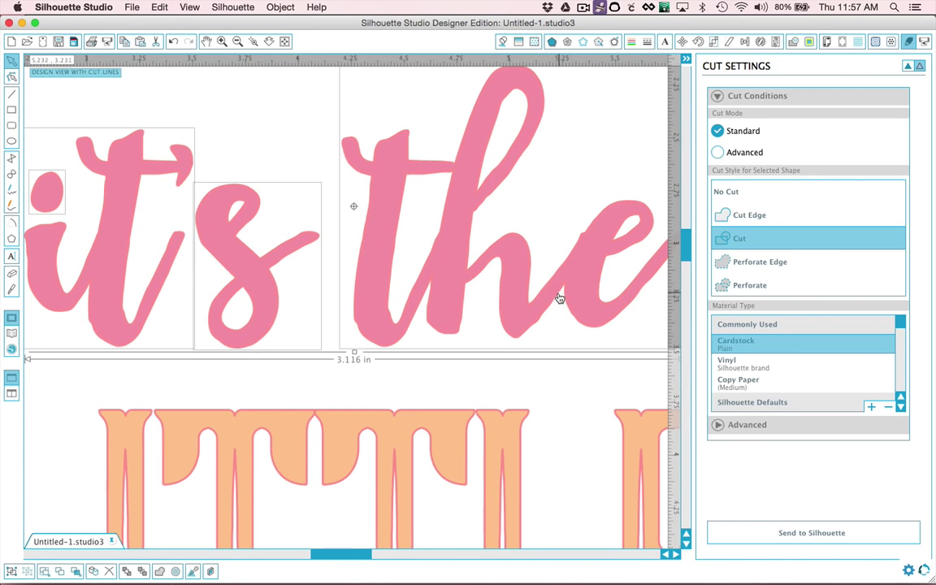
scroll(559, 298, down, 10)
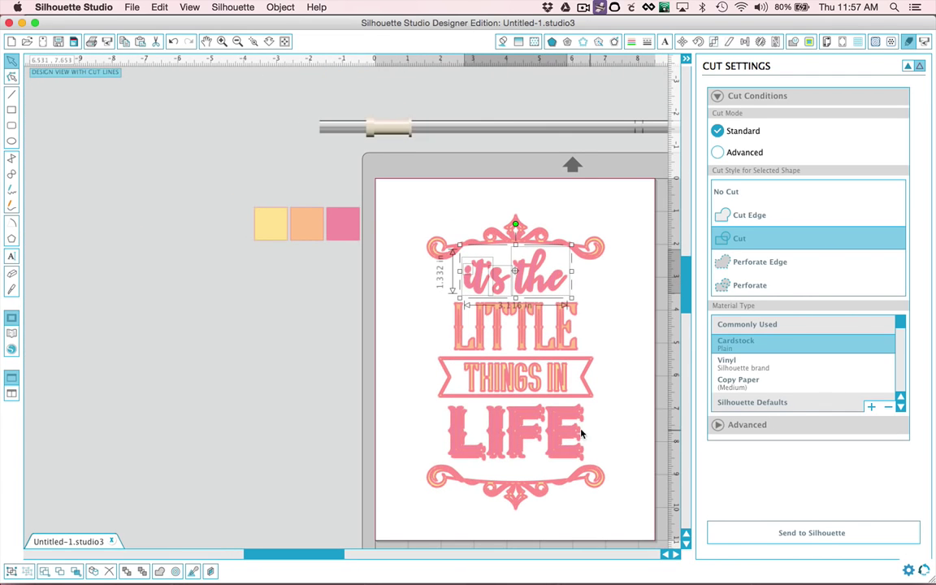
scroll(565, 423, up, 10)
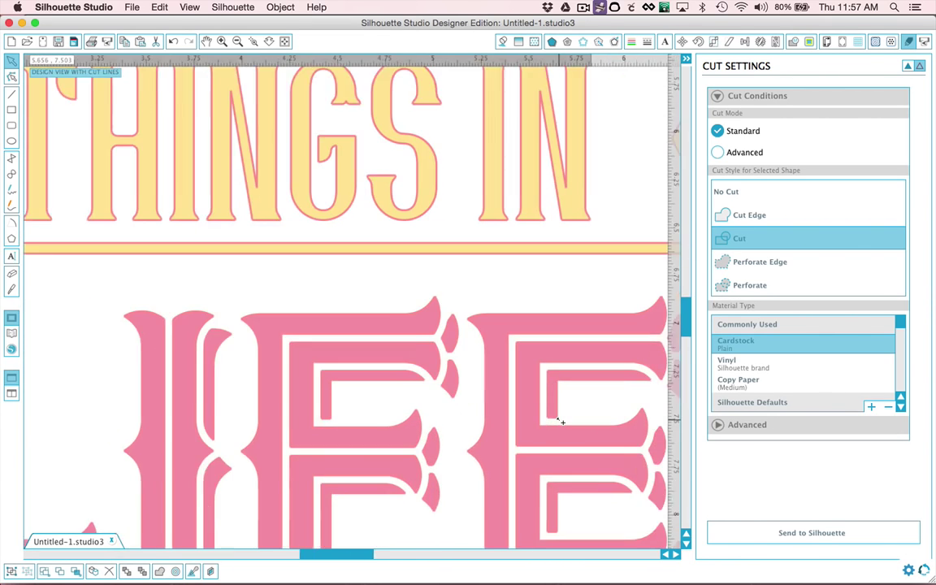
scroll(556, 419, down, 10)
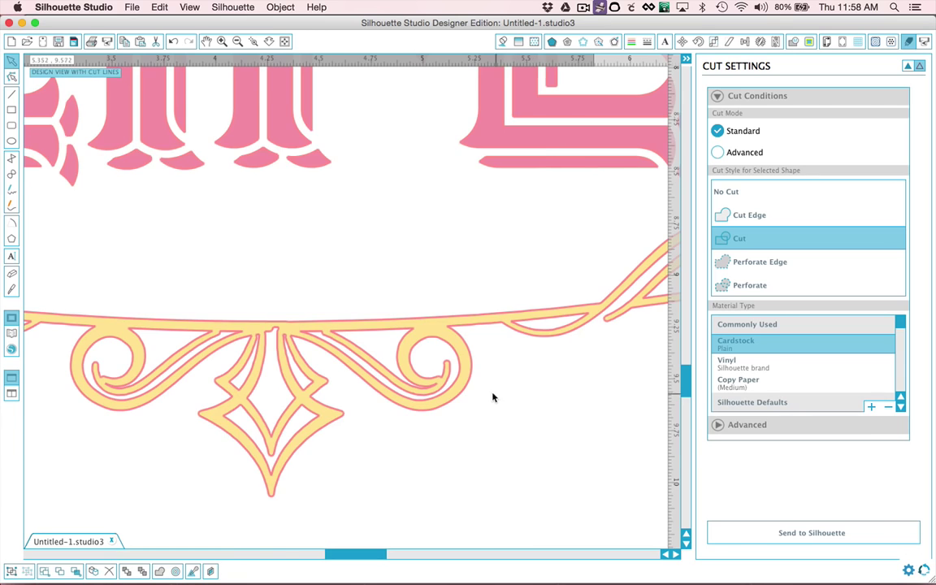
scroll(491, 396, up, 5)
scroll(490, 397, up, 15)
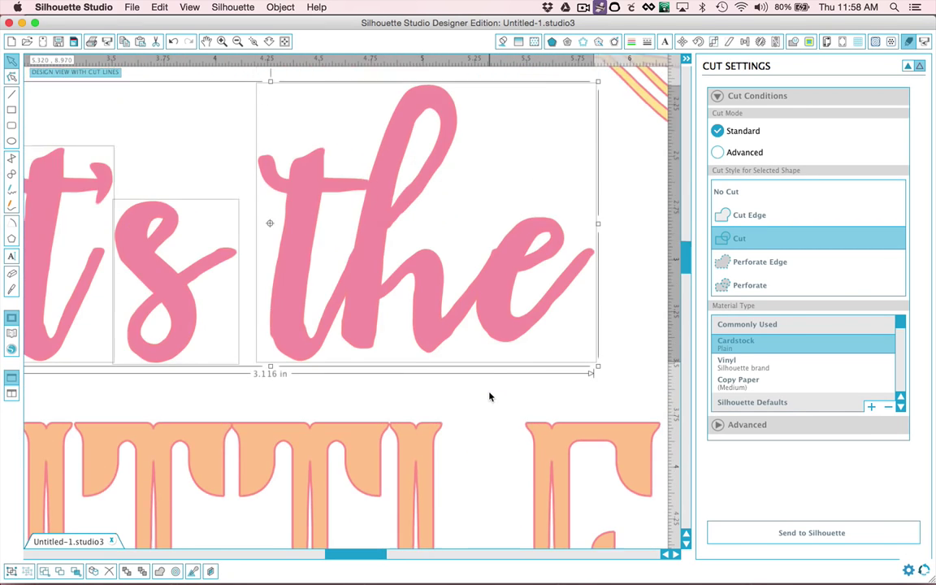
scroll(489, 397, up, 2)
scroll(489, 397, down, 6)
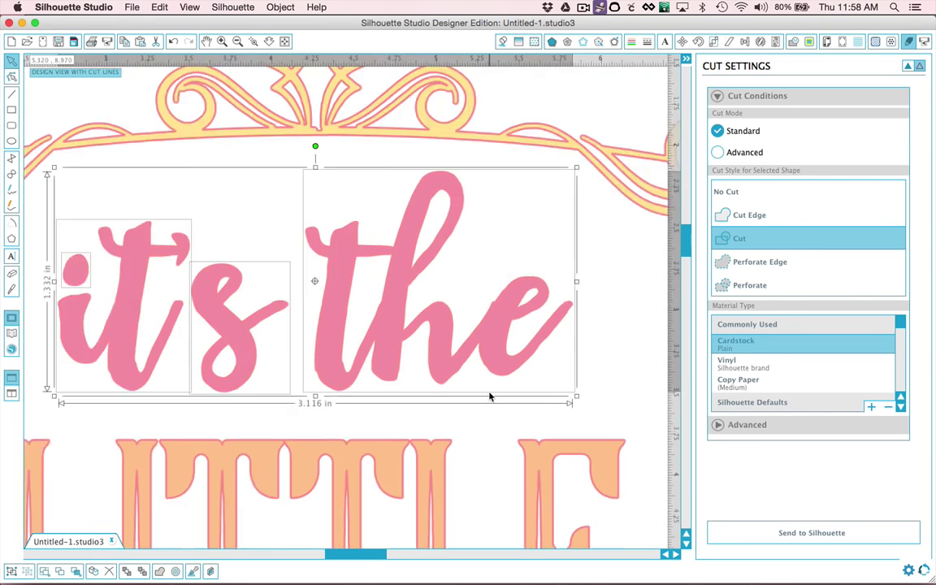
scroll(489, 396, down, 6)
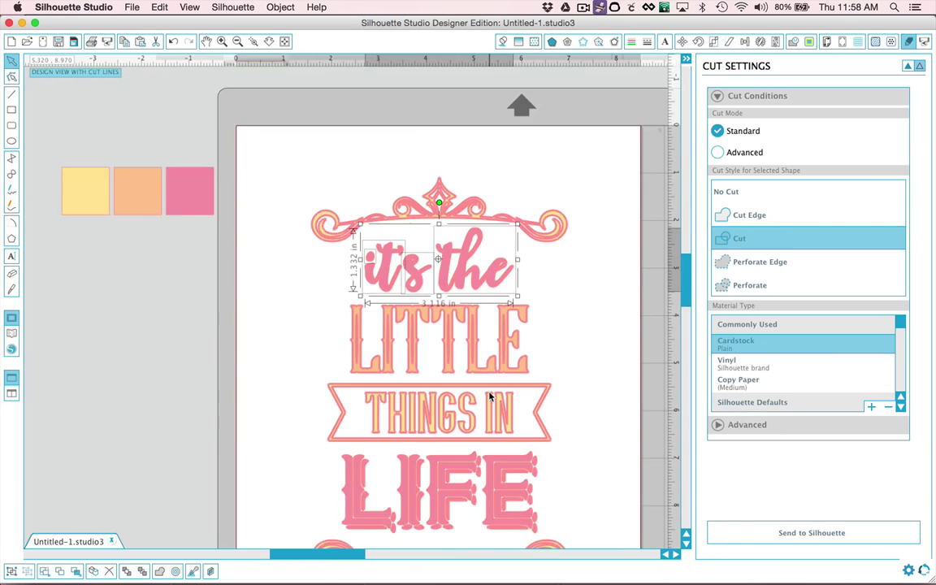
scroll(489, 396, down, 3)
Step: Set the top and bottom flourish ornaments to No Cut
click(649, 326)
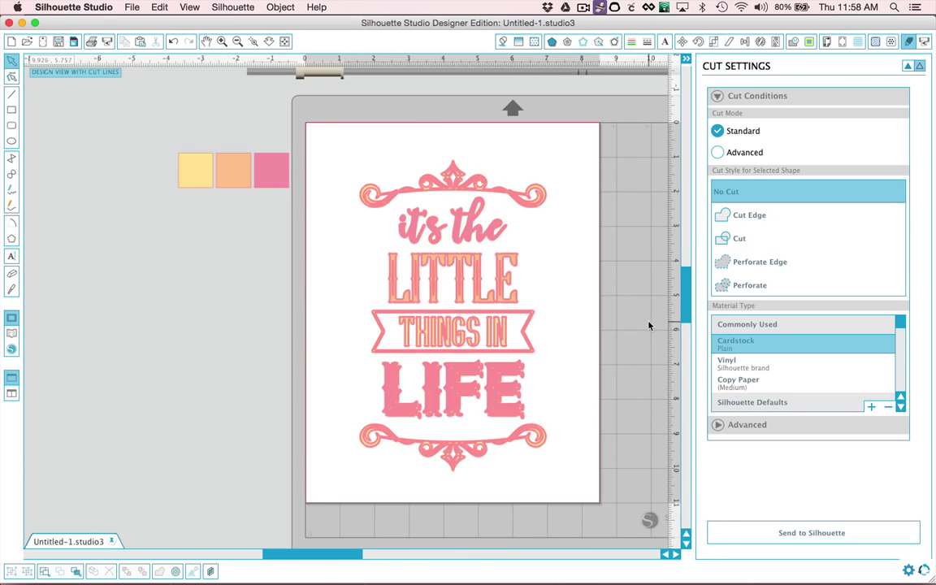
drag(378, 145, 527, 442)
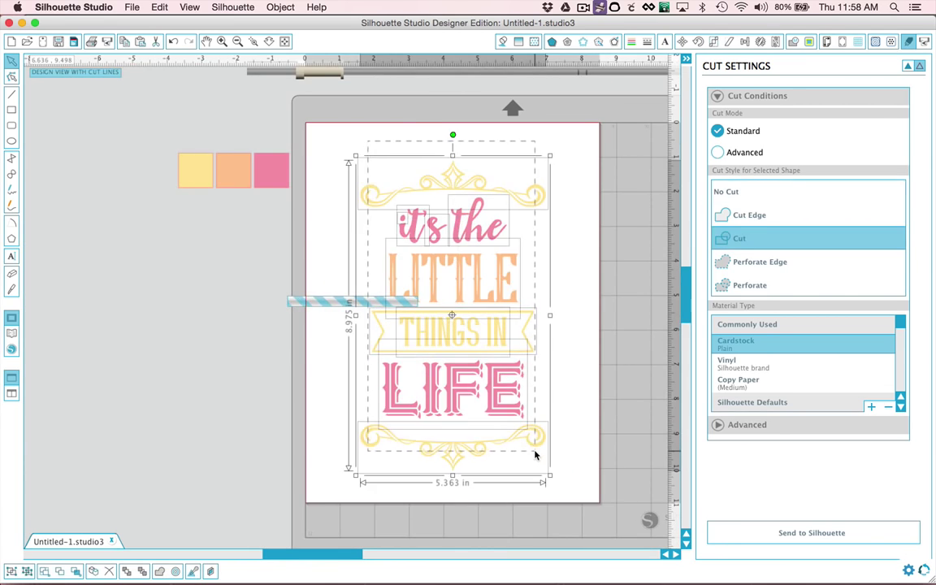
click(587, 372)
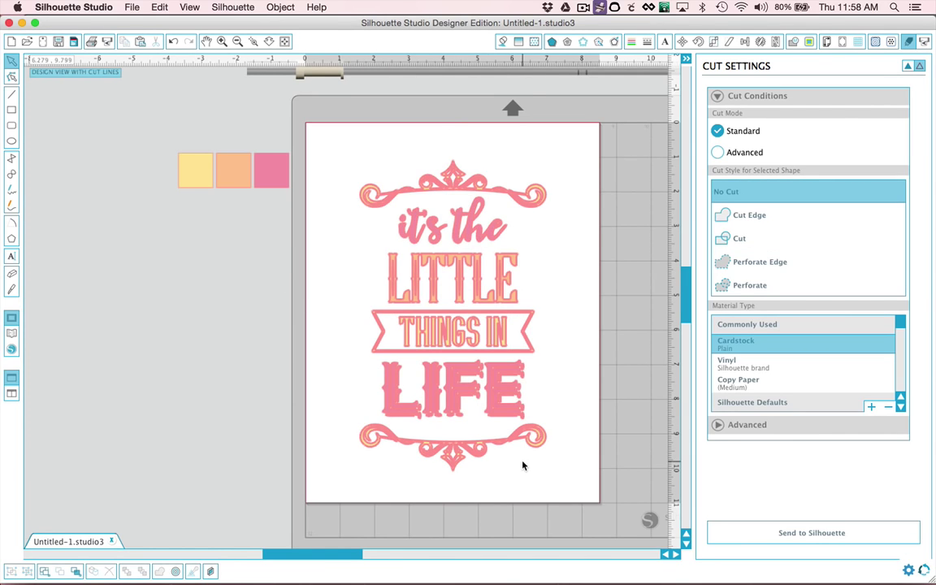
click(537, 205)
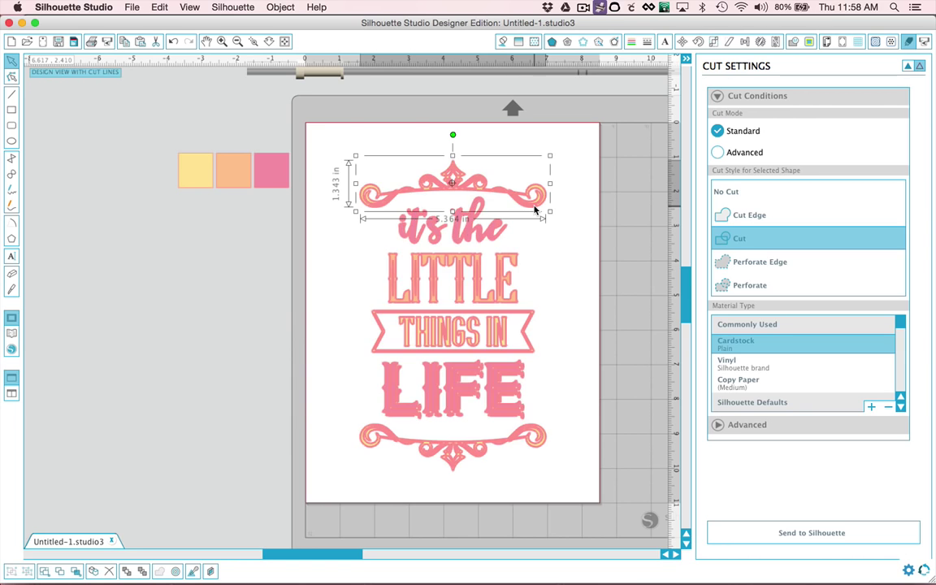
click(739, 193)
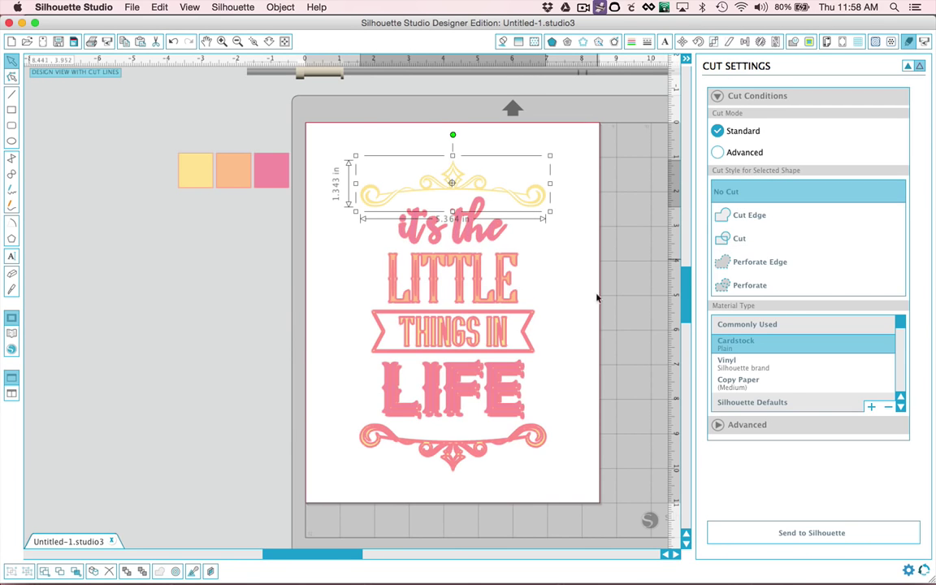
click(536, 447)
click(739, 193)
Step: Marquee-select the entire word art and apply No Cut to all of it
click(517, 356)
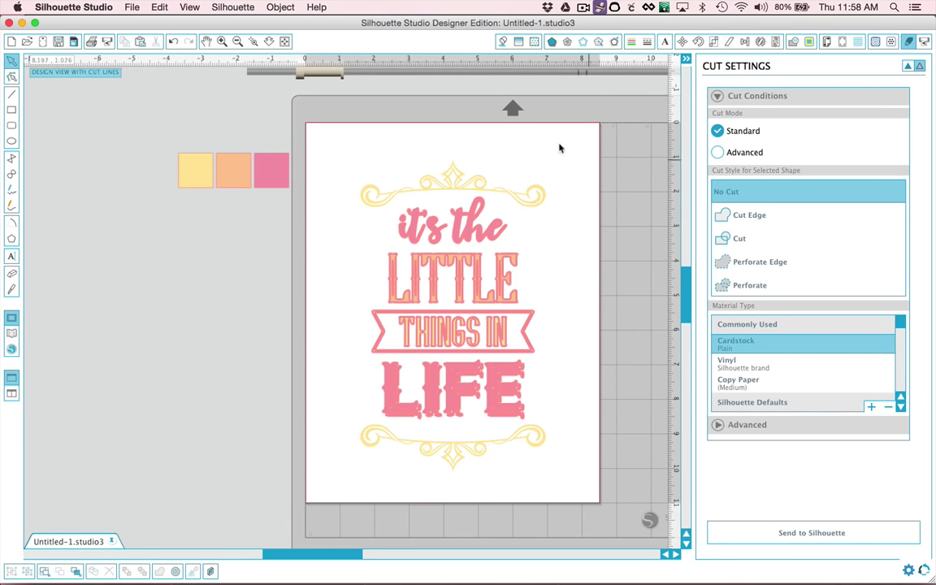
drag(441, 146, 553, 469)
click(731, 192)
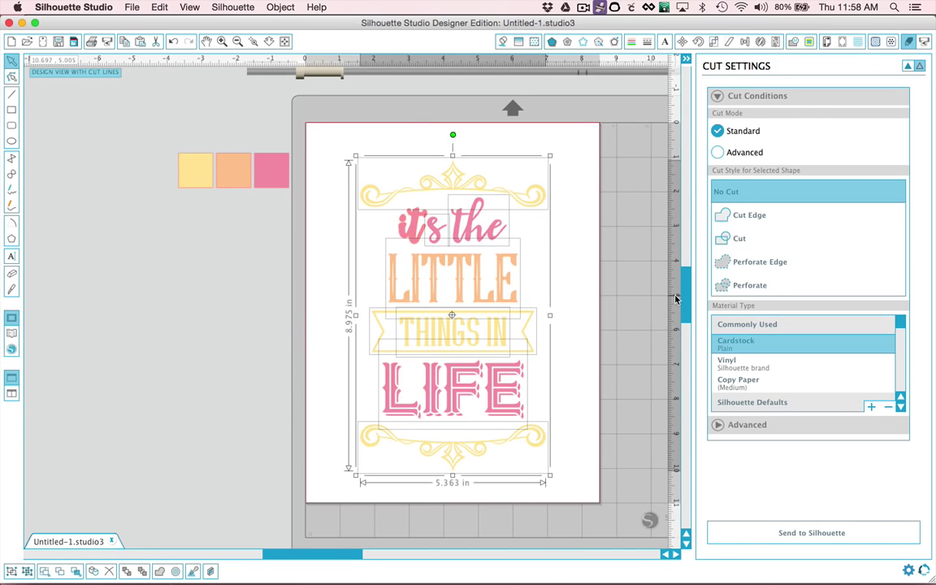
click(619, 264)
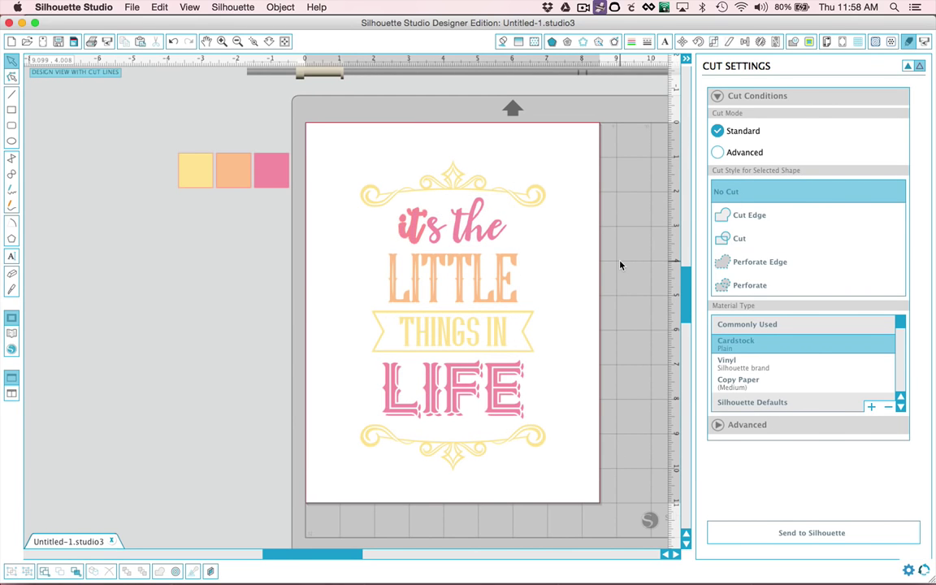